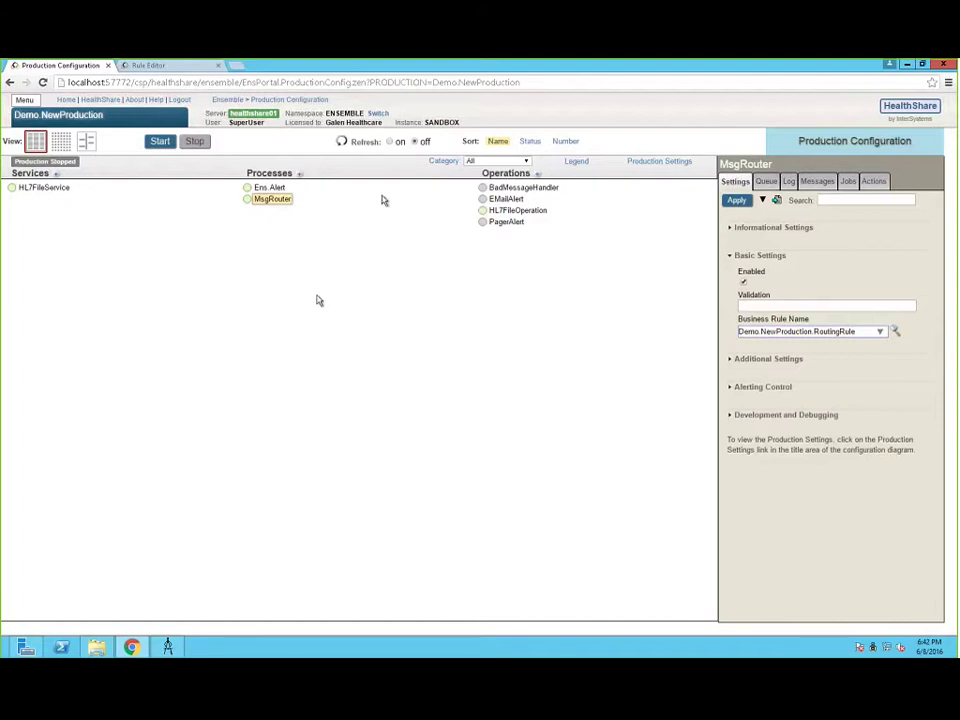
Step: Return to the Management Portal home page and open the Ensemble production configuration page
click(66, 100)
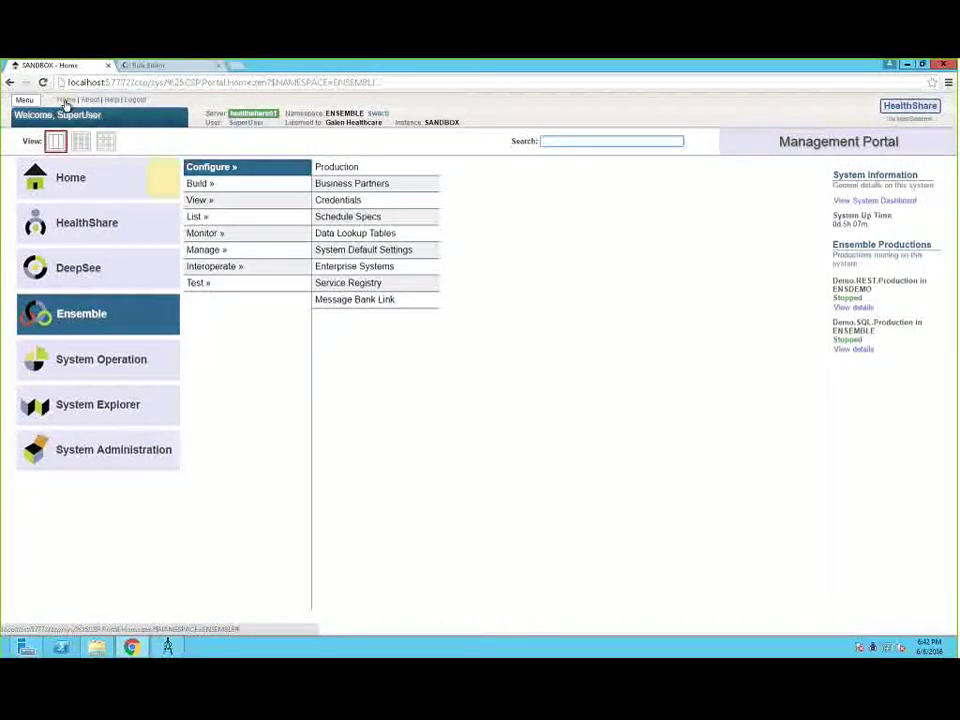
click(116, 178)
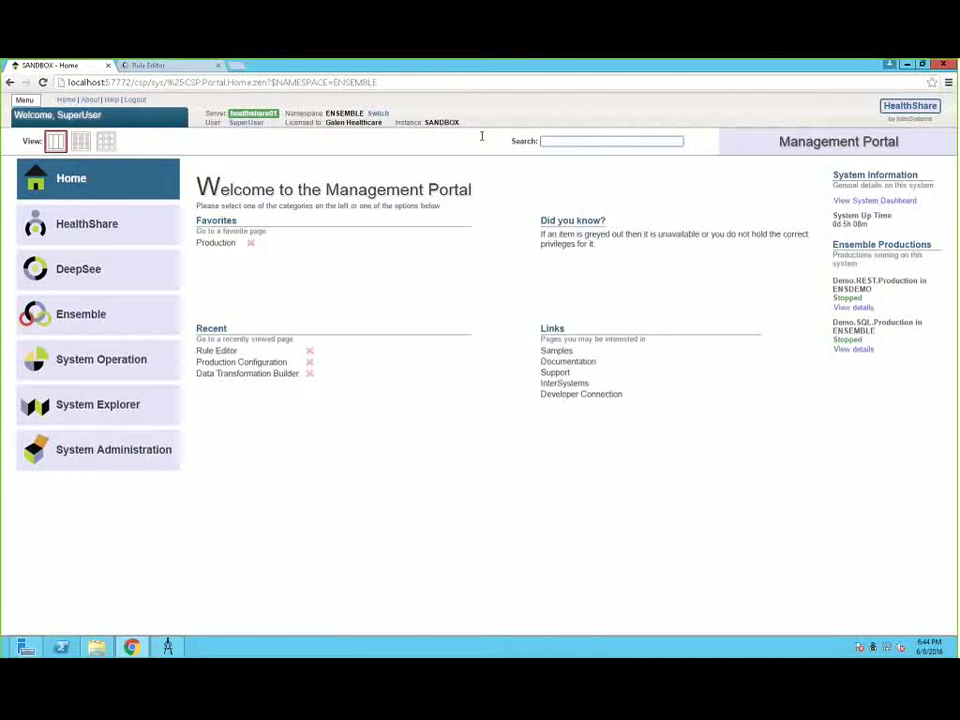
click(100, 322)
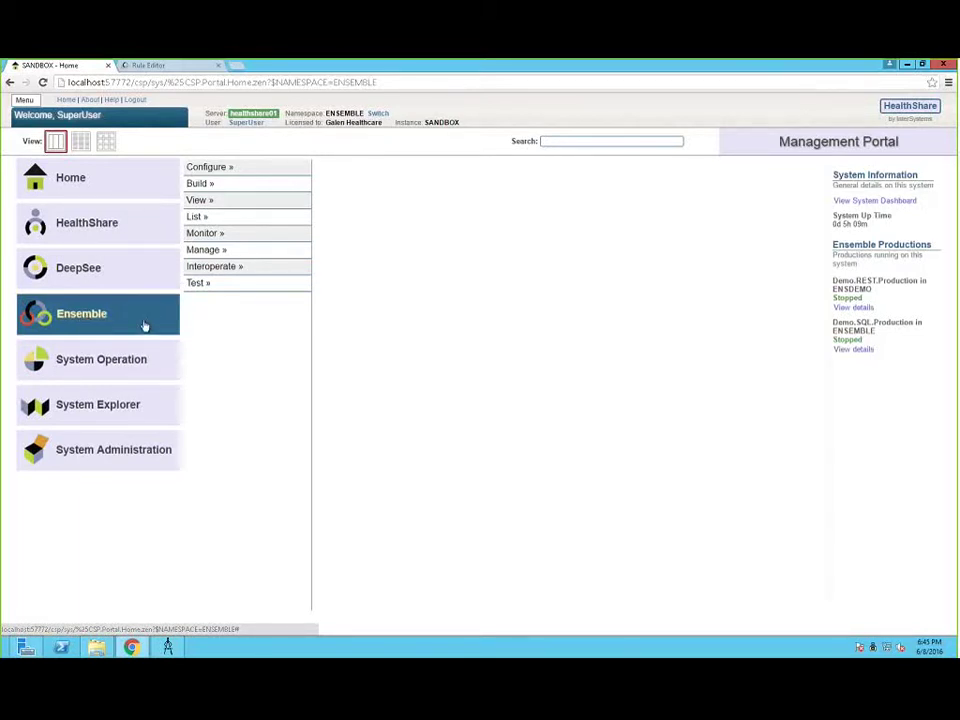
mouse_move(222, 172)
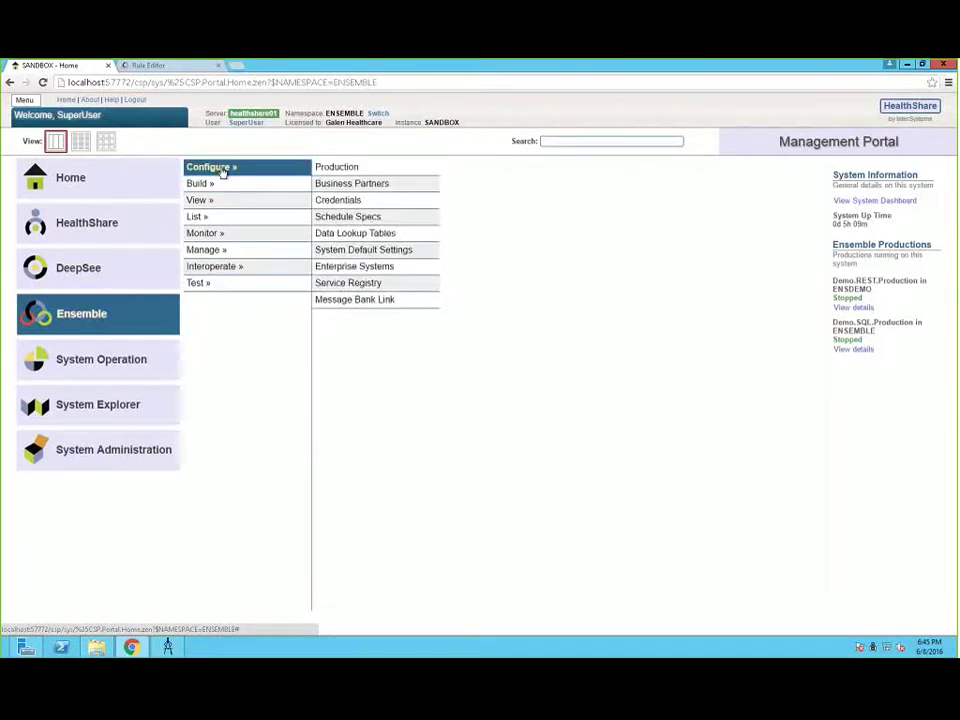
click(326, 171)
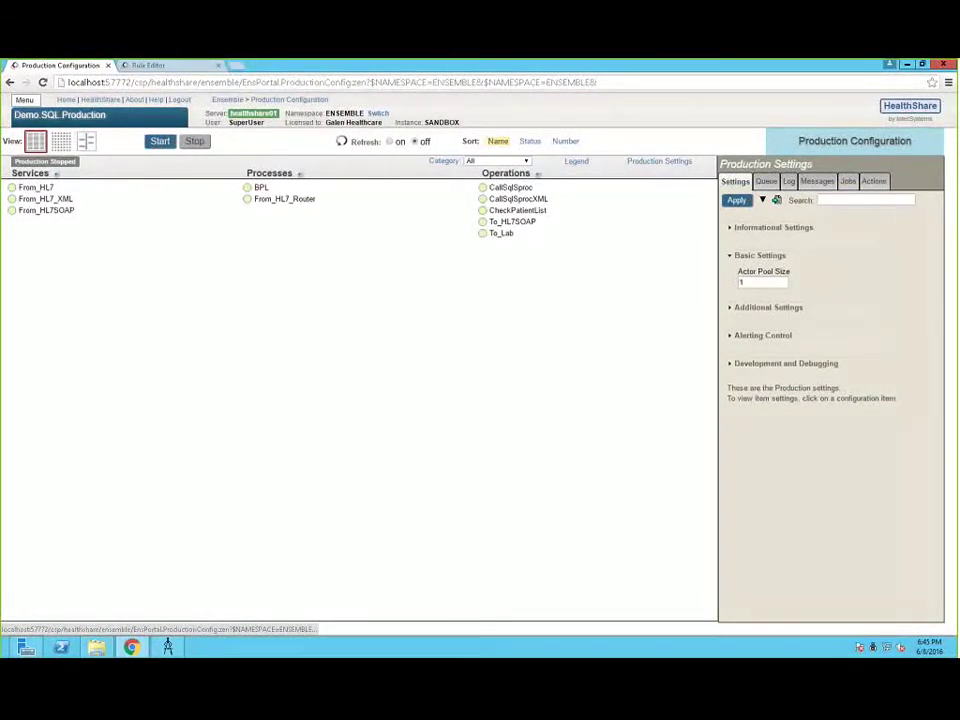
Step: Start building a new production and choose Demo as its package
click(874, 182)
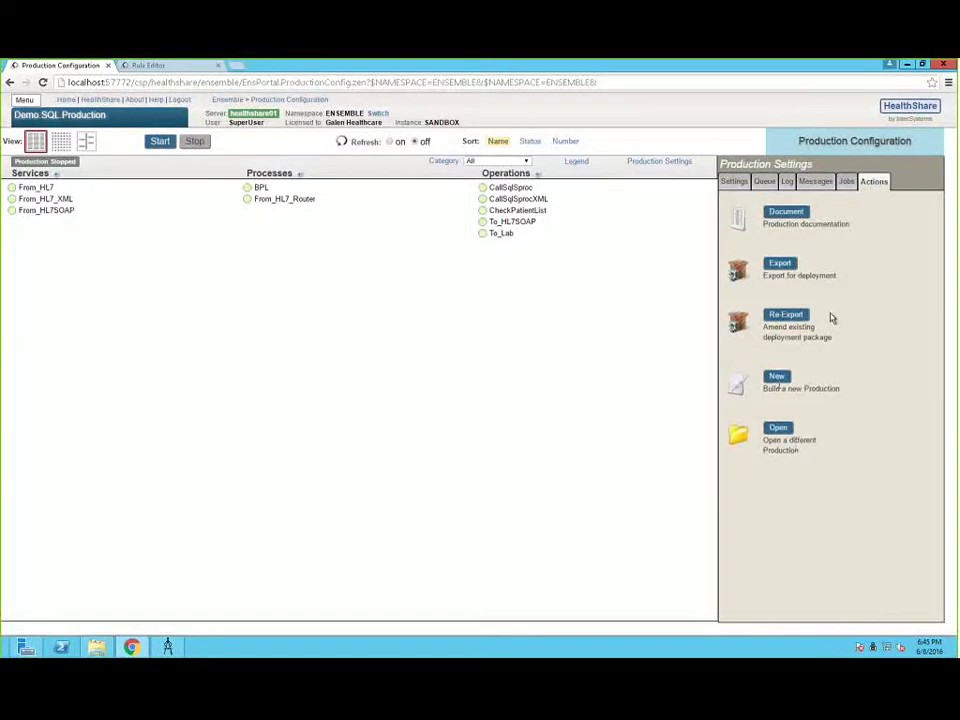
click(777, 377)
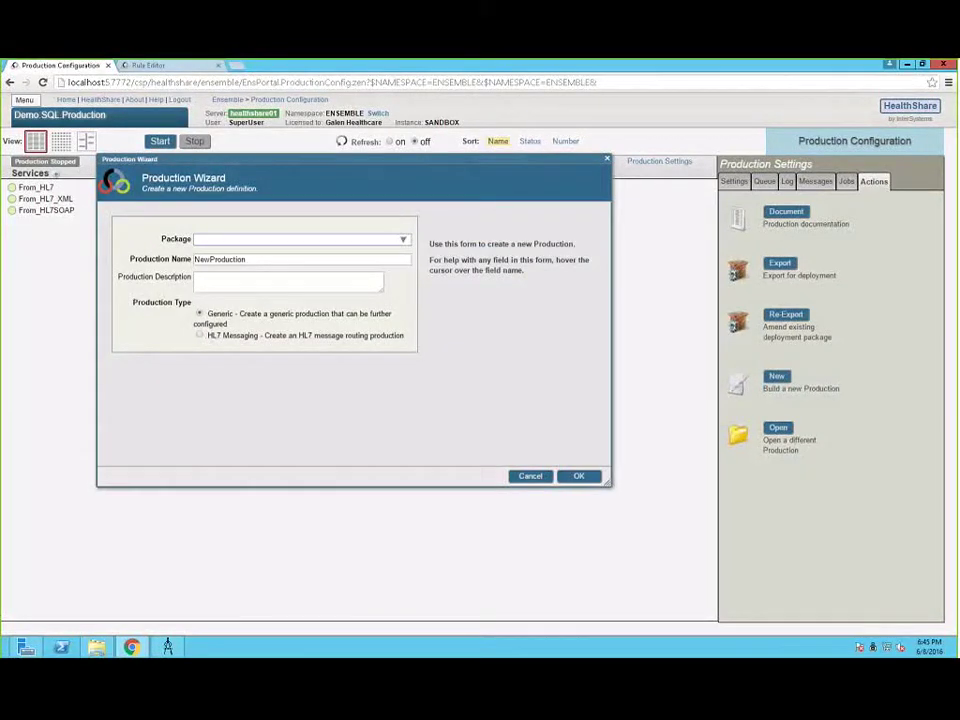
click(313, 239)
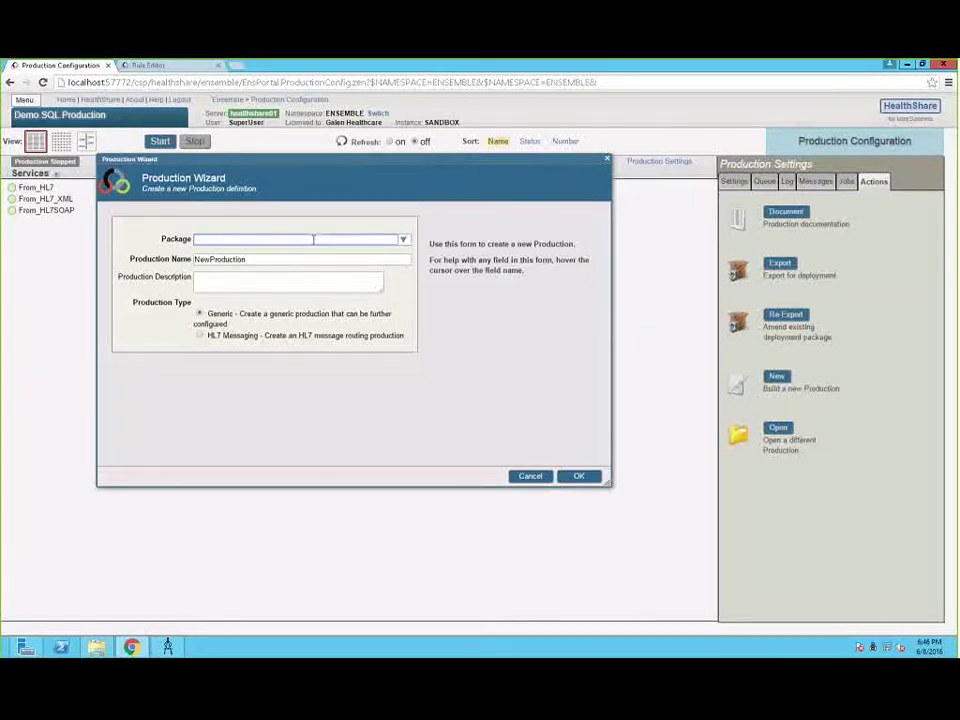
click(403, 240)
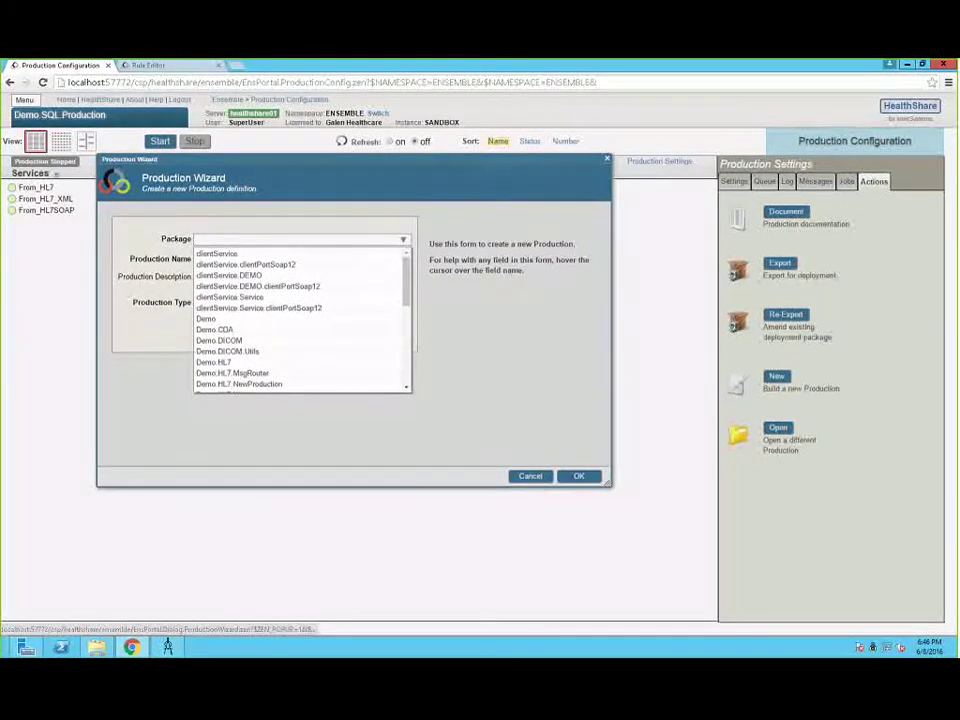
click(210, 318)
Step: Name the new production Webcast, set its type to HL7 Messaging and create it
click(260, 259)
key(BackSpace)
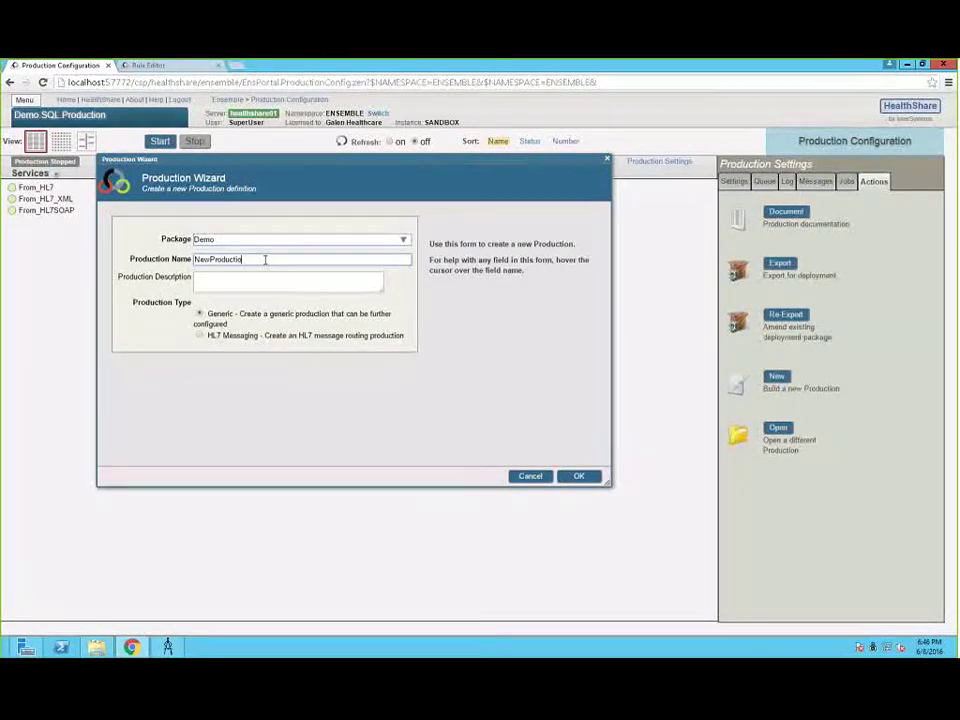
key(BackSpace)
key(BackSpace)
key(BackSpace)
key(BackSpace)
key(BackSpace)
key(BackSpace)
key(BackSpace)
key(BackSpace)
key(BackSpace)
key(BackSpace)
key(BackSpace)
key(BackSpace)
text(WEbcast)
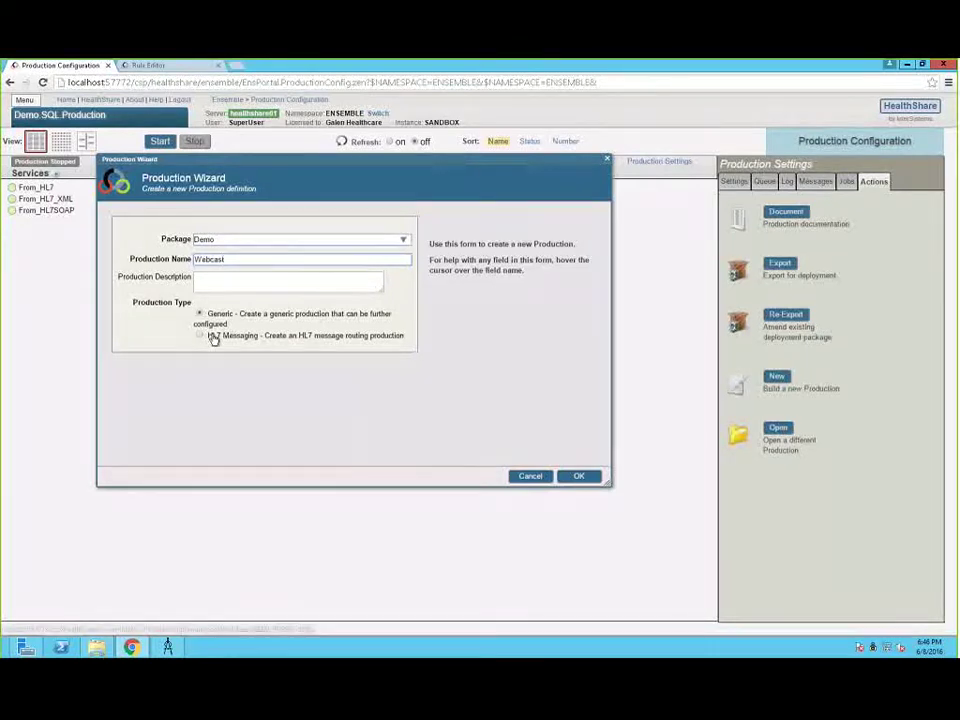
click(222, 338)
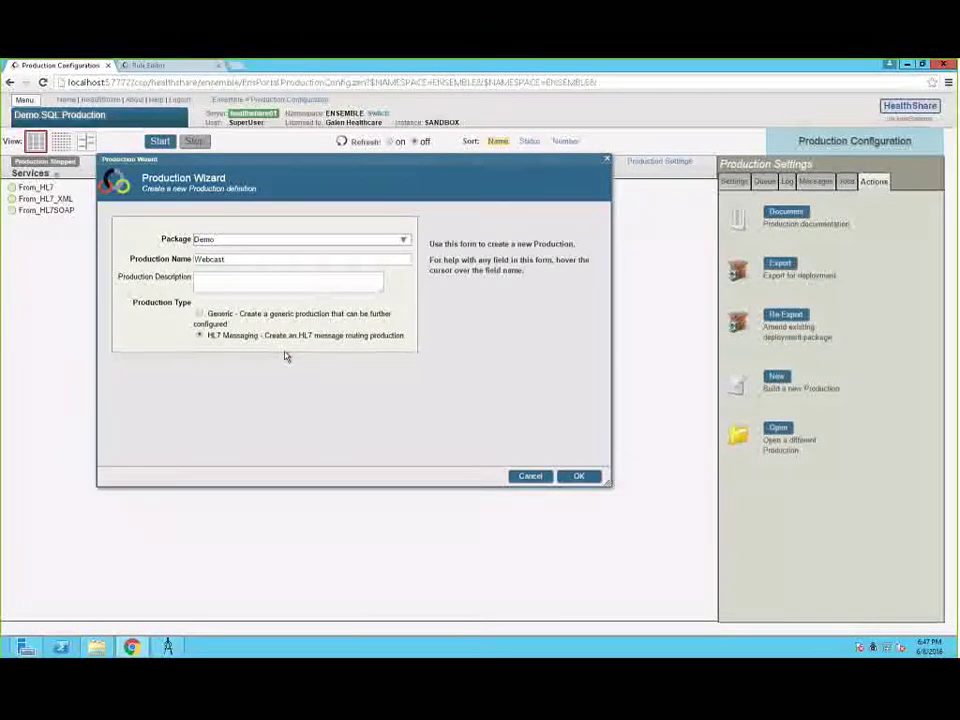
click(576, 478)
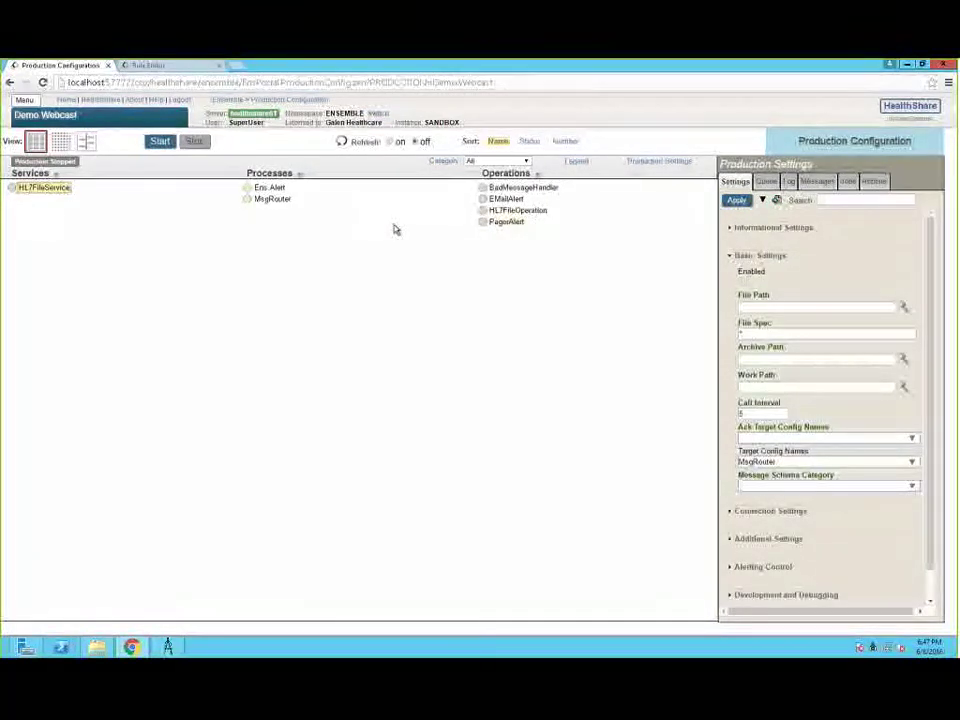
Step: Inspect the settings of the new production's MsgRouter process, its BadMessageHandler and HL7FileOperation operations, and its HL7FileService service
click(272, 198)
click(510, 188)
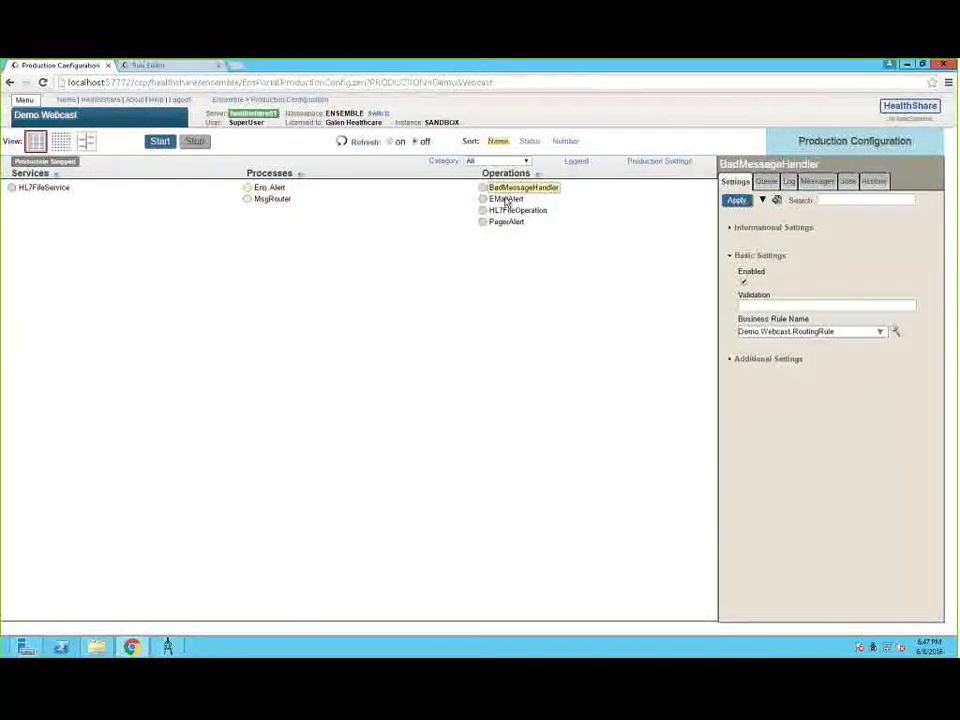
click(508, 209)
click(512, 188)
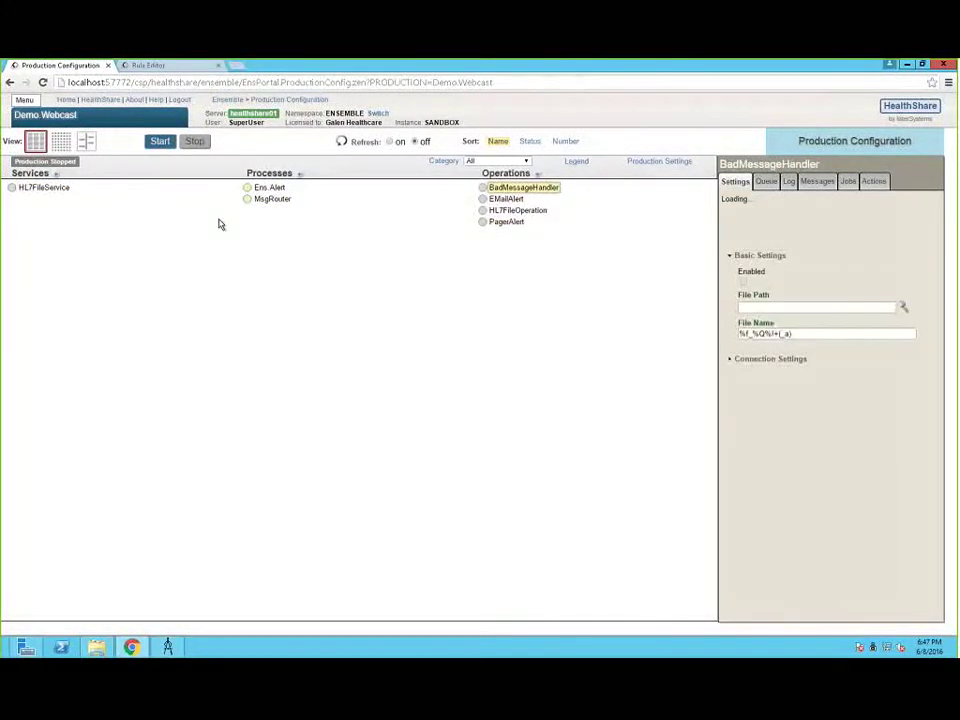
click(44, 187)
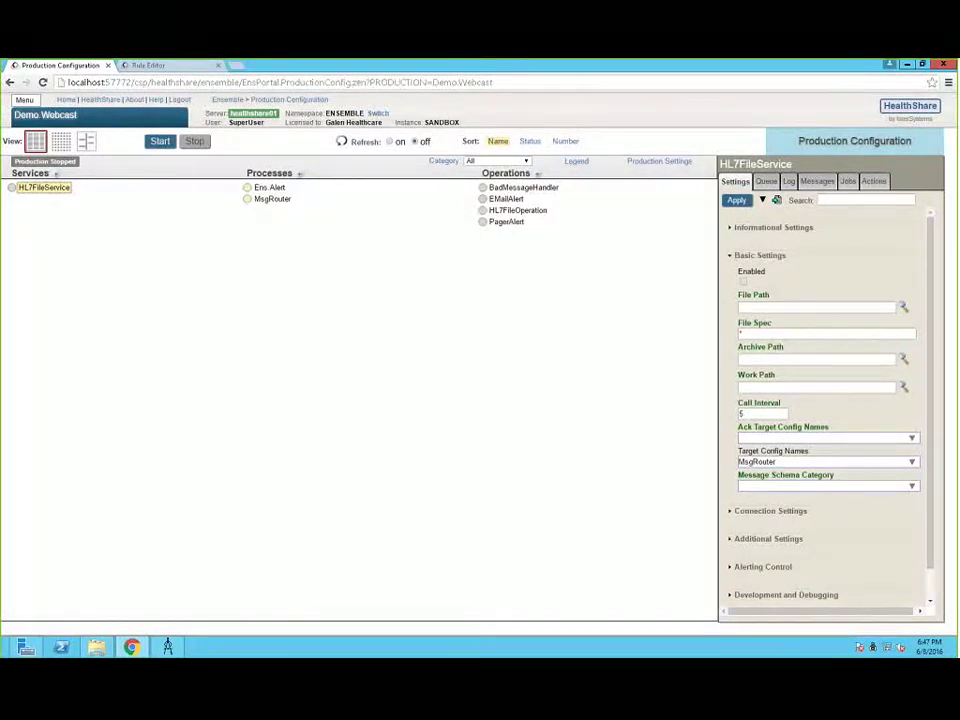
Step: Switch to the existing production NewProduction in the Demo package
click(874, 182)
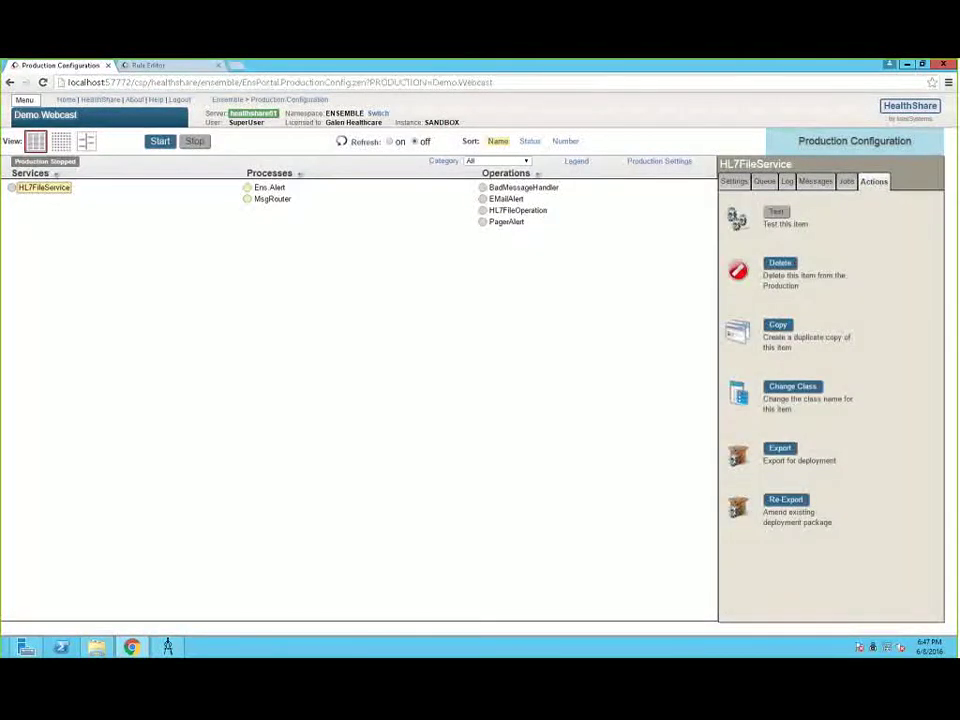
click(659, 161)
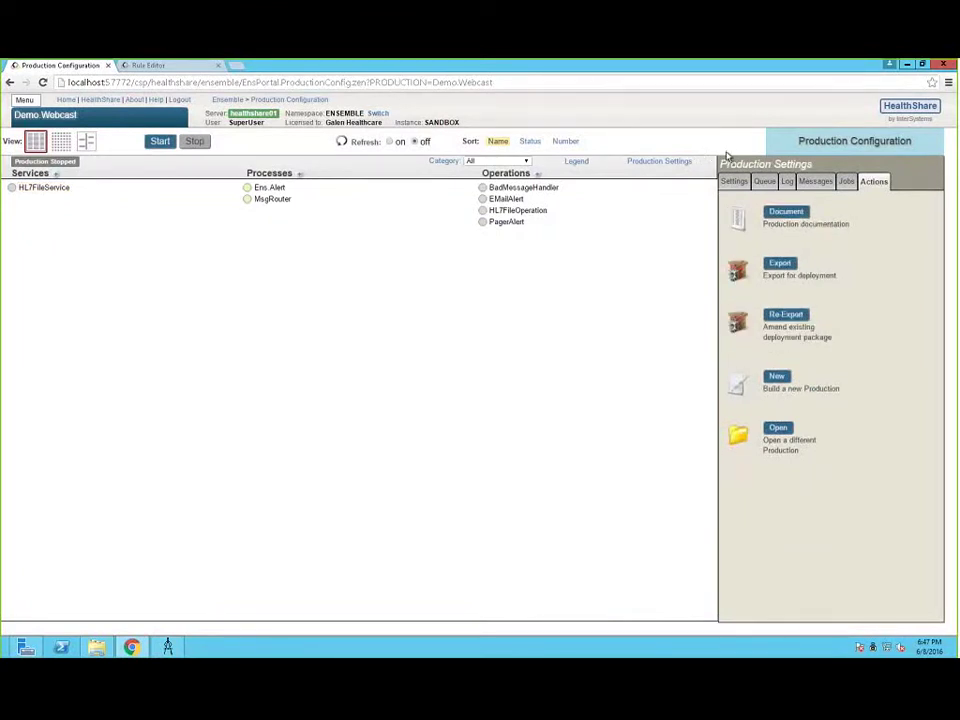
click(786, 314)
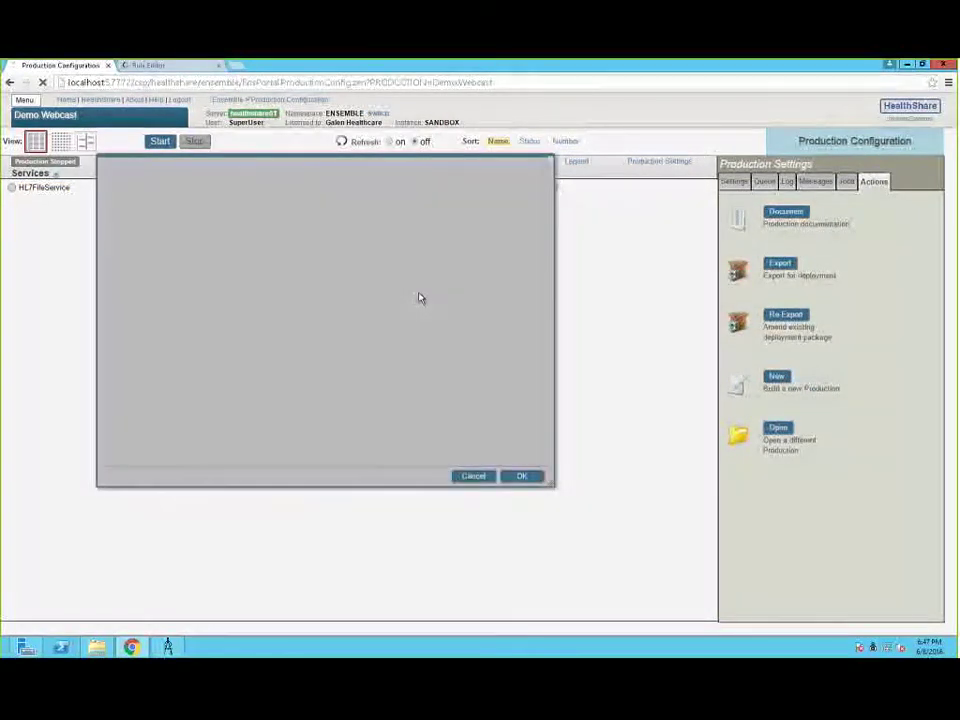
click(209, 202)
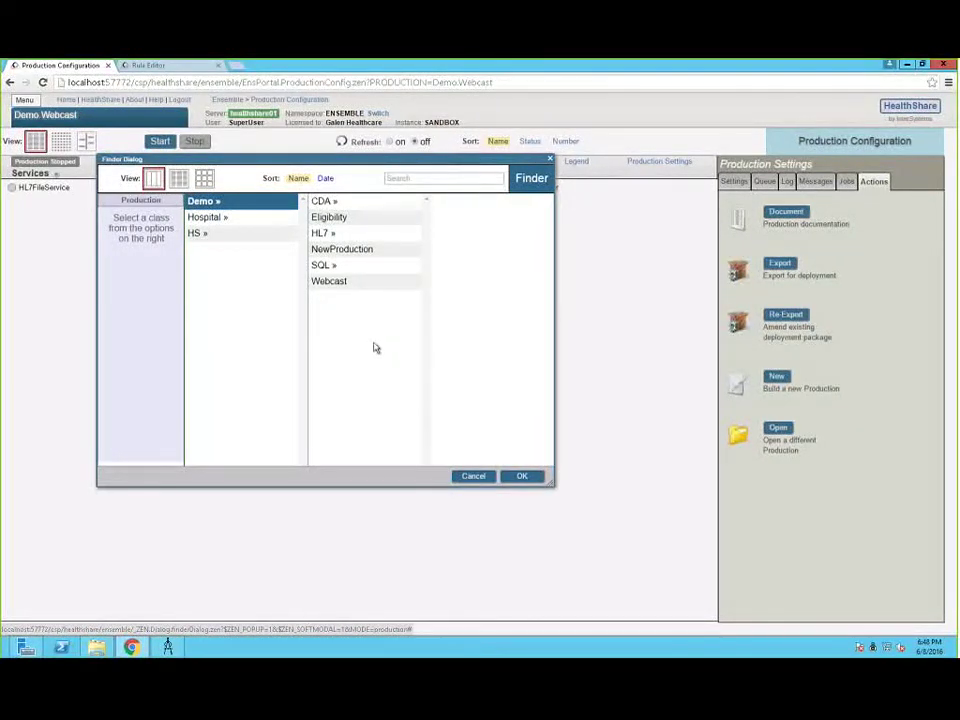
click(330, 282)
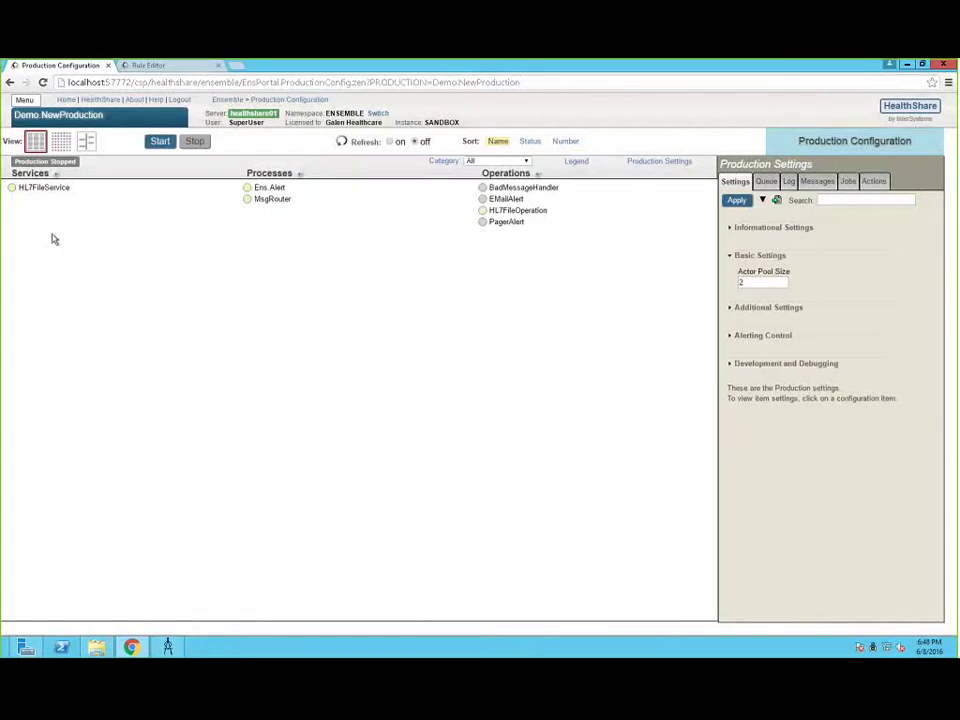
Step: Expand the informational settings of the HL7FileService service and review its comment, class name and adapter description
click(56, 193)
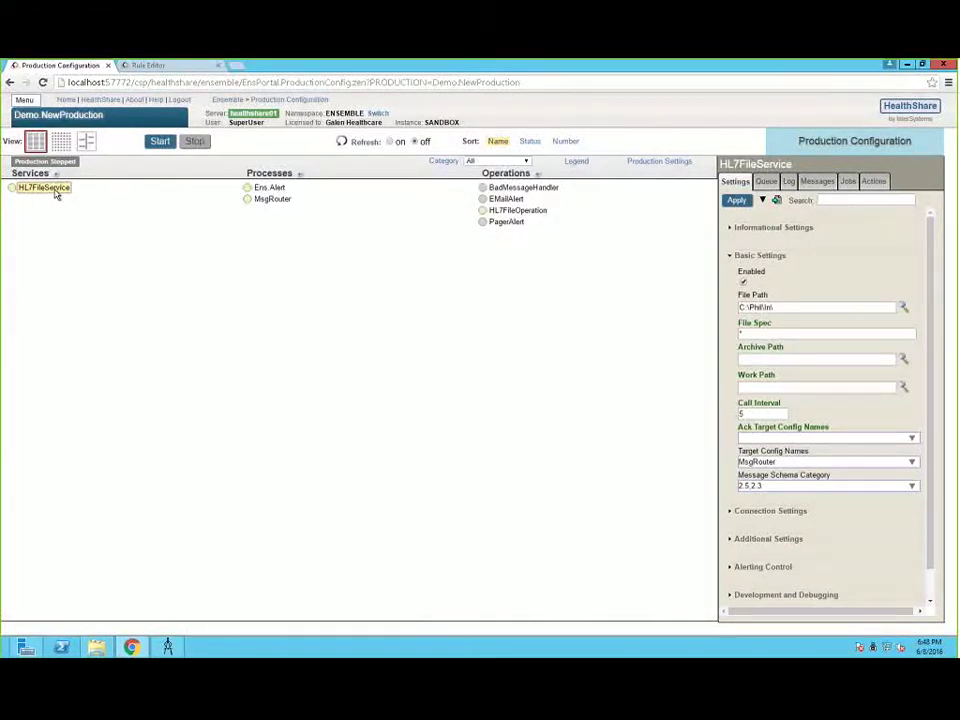
click(778, 228)
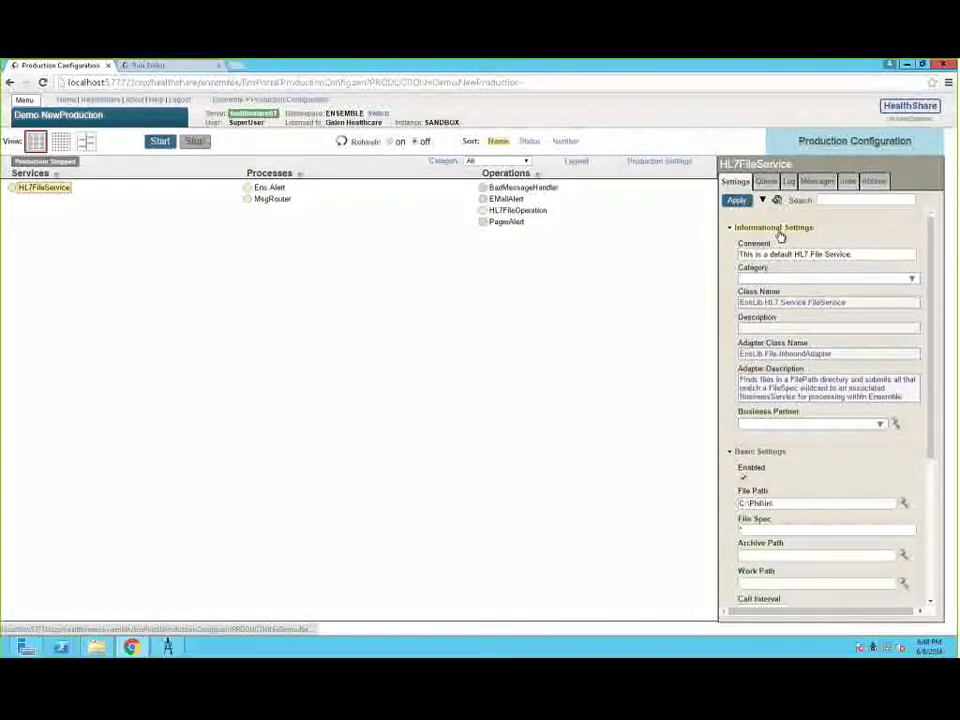
scroll(795, 287, down, 1)
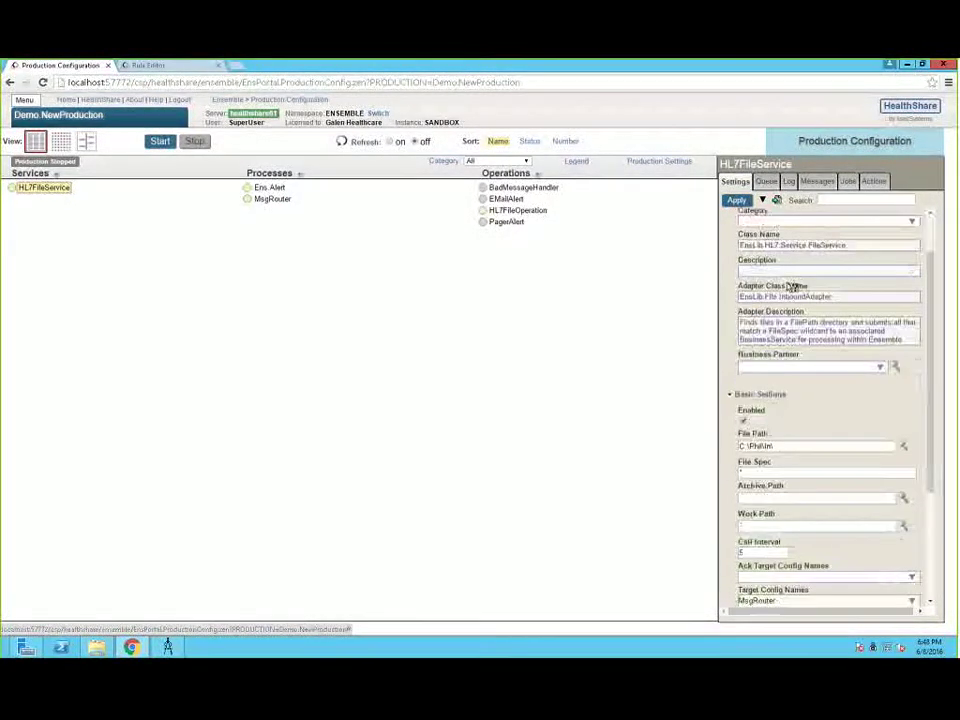
scroll(794, 287, up, 1)
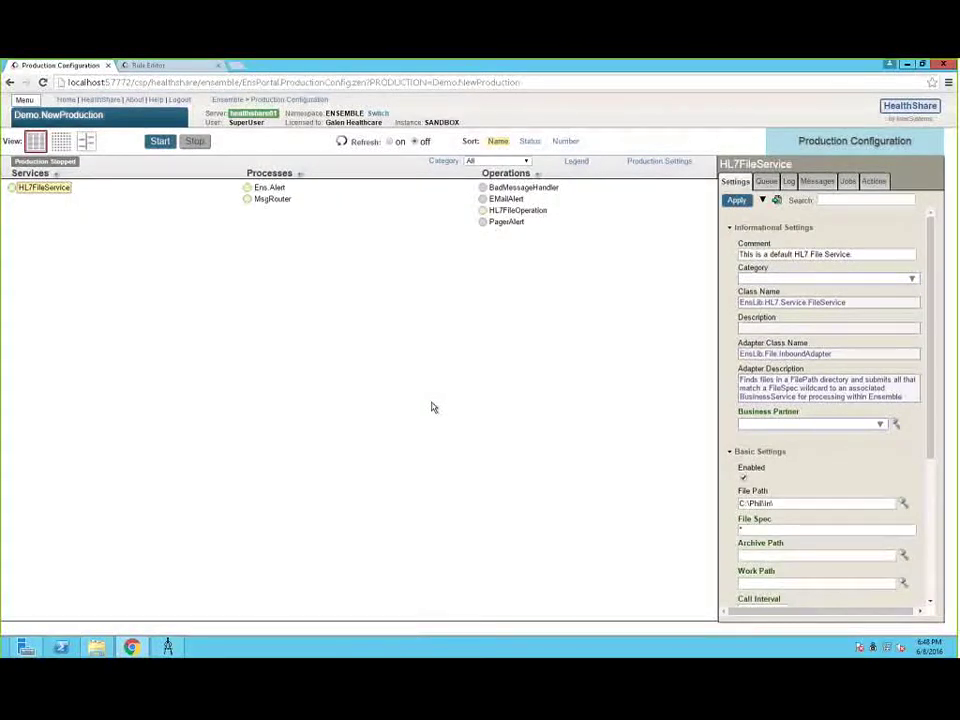
text(.)
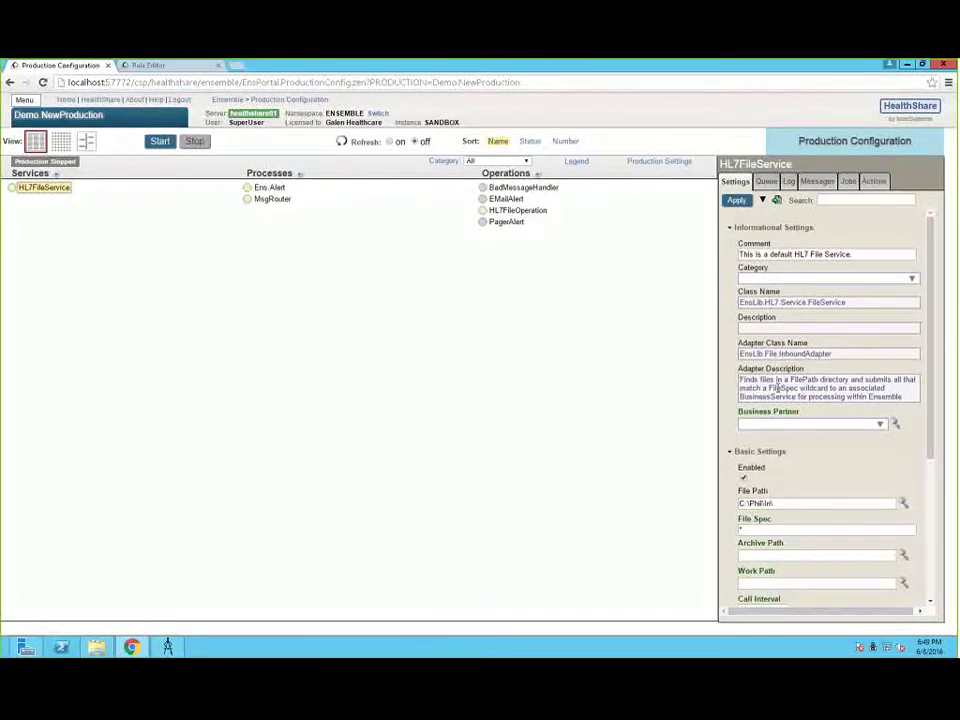
scroll(778, 392, down, 1)
scroll(785, 365, up, 1)
Step: Review HL7FileService's basic settings, from the file path to the target config names and message schema category
click(60, 189)
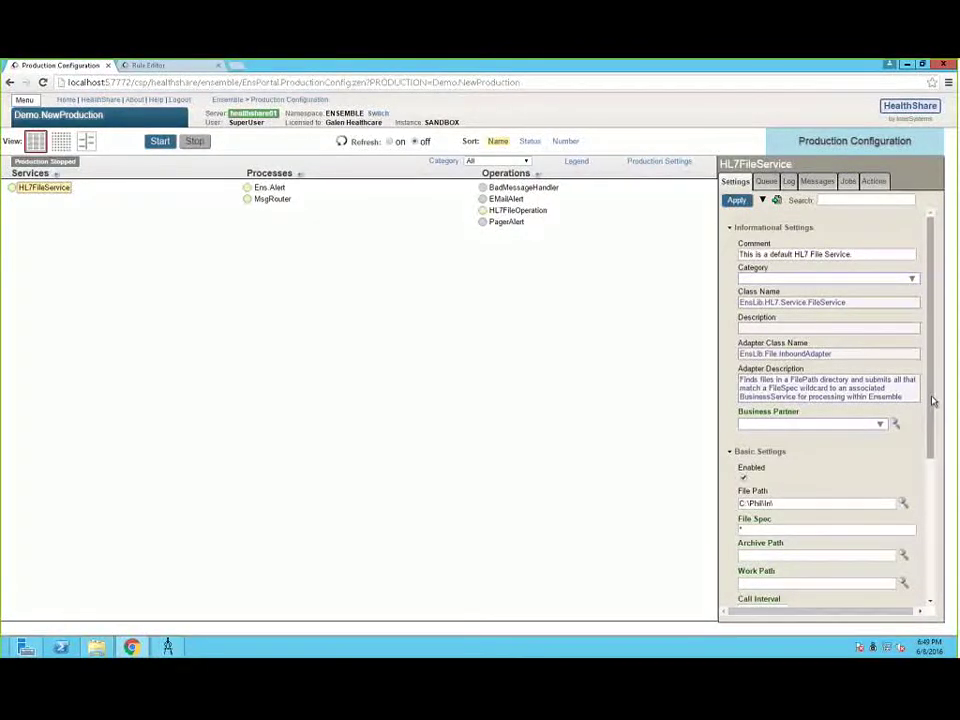
scroll(930, 396, down, 3)
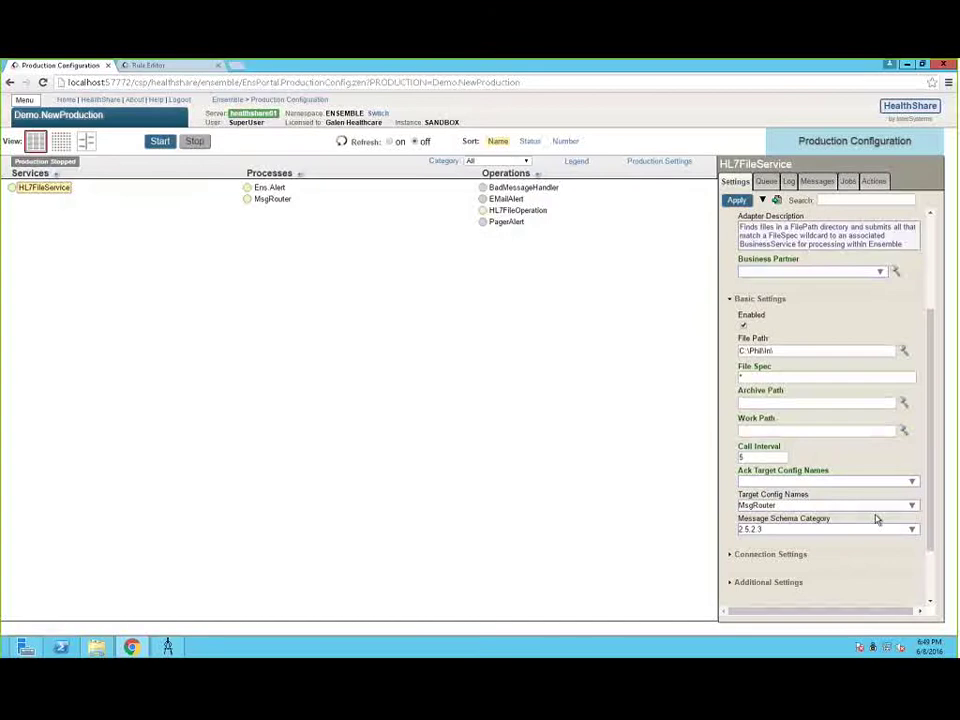
scroll(876, 519, down, 3)
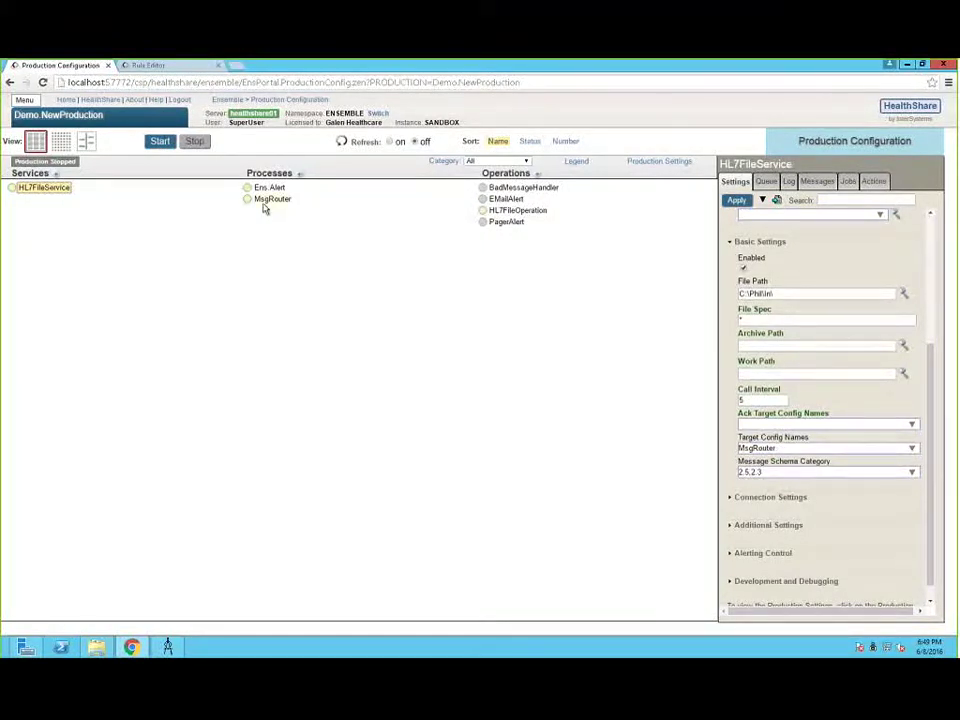
Step: Display the connections of HL7FileService in the diagram and view the MsgRouter process settings
click(12, 189)
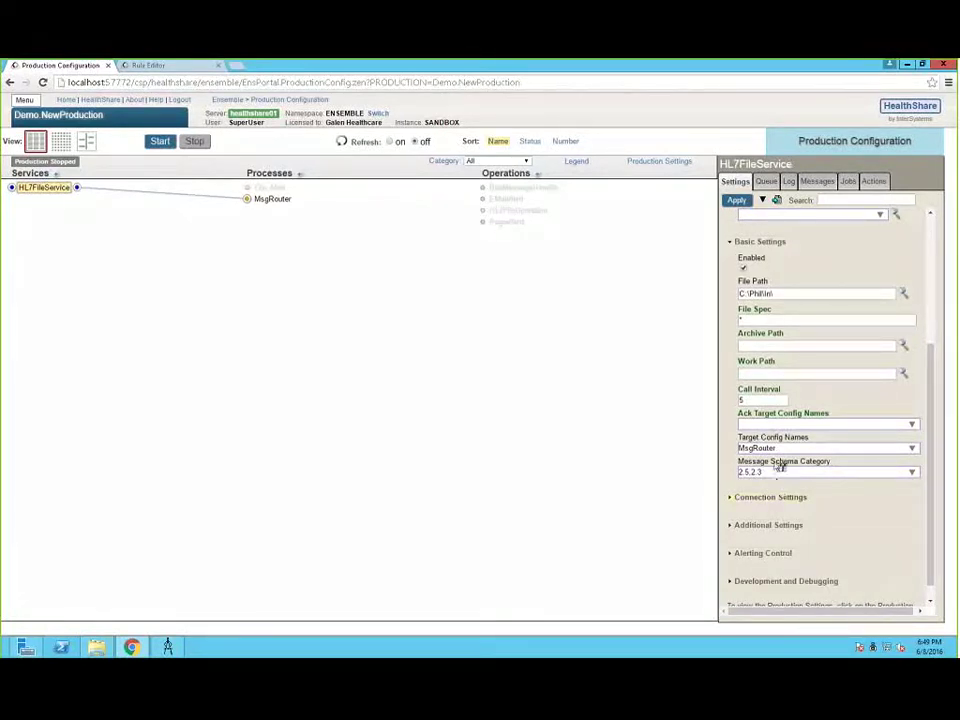
mouse_move(781, 464)
click(283, 200)
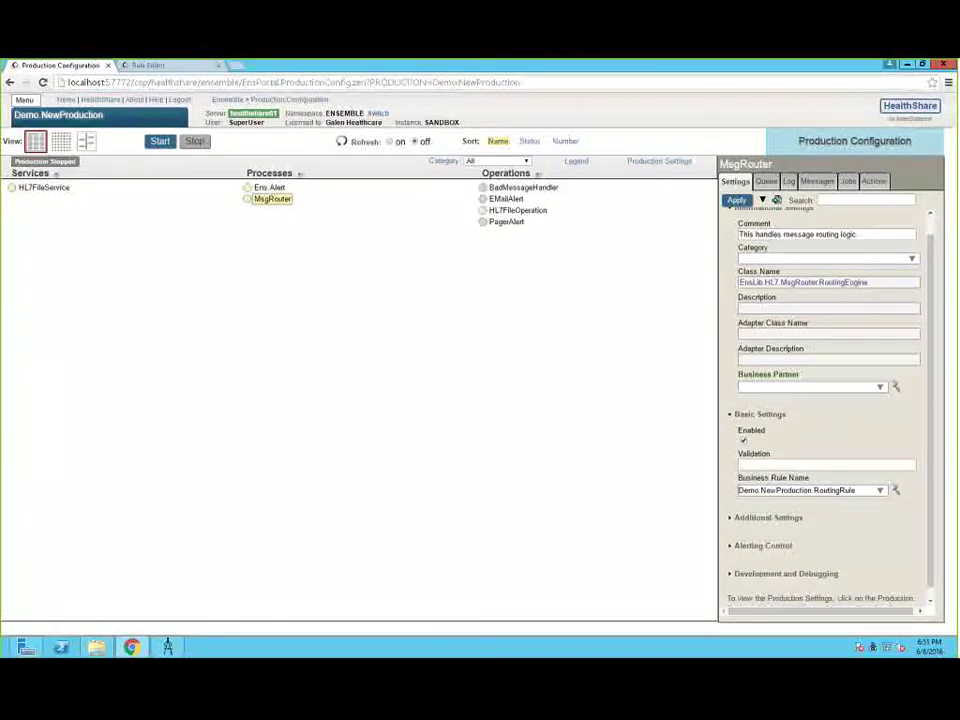
Step: Expand HL7FileService's connection and additional settings, and examine the Local Facility Application value and the available Search Table Class options
scroll(828, 535, down, 3)
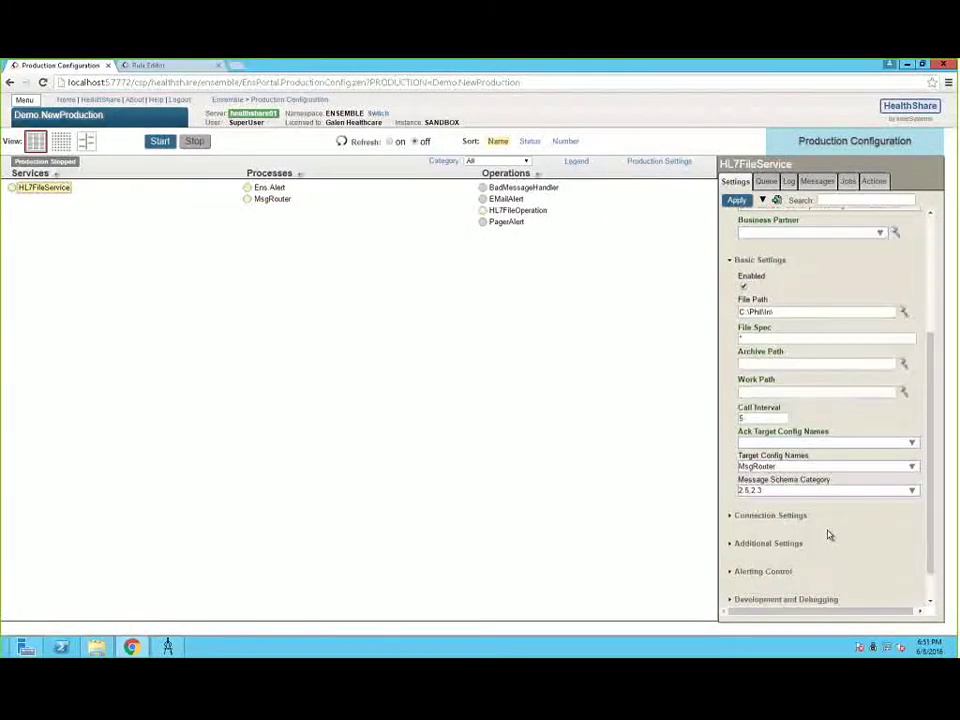
click(784, 516)
scroll(800, 516, down, 1)
click(786, 509)
scroll(788, 514, down, 5)
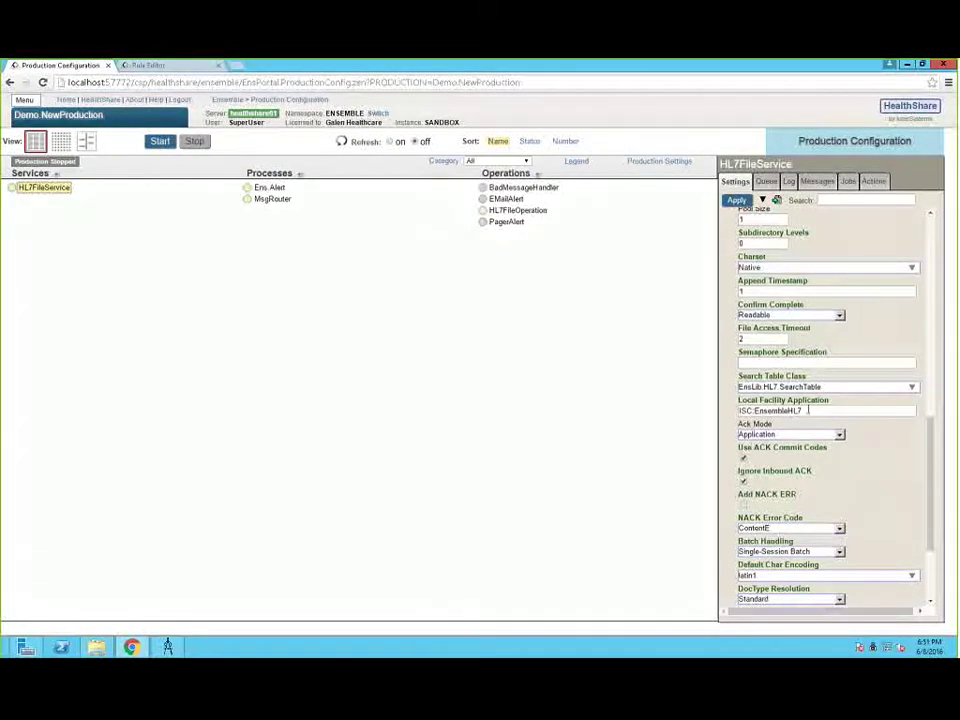
drag(807, 410, 741, 411)
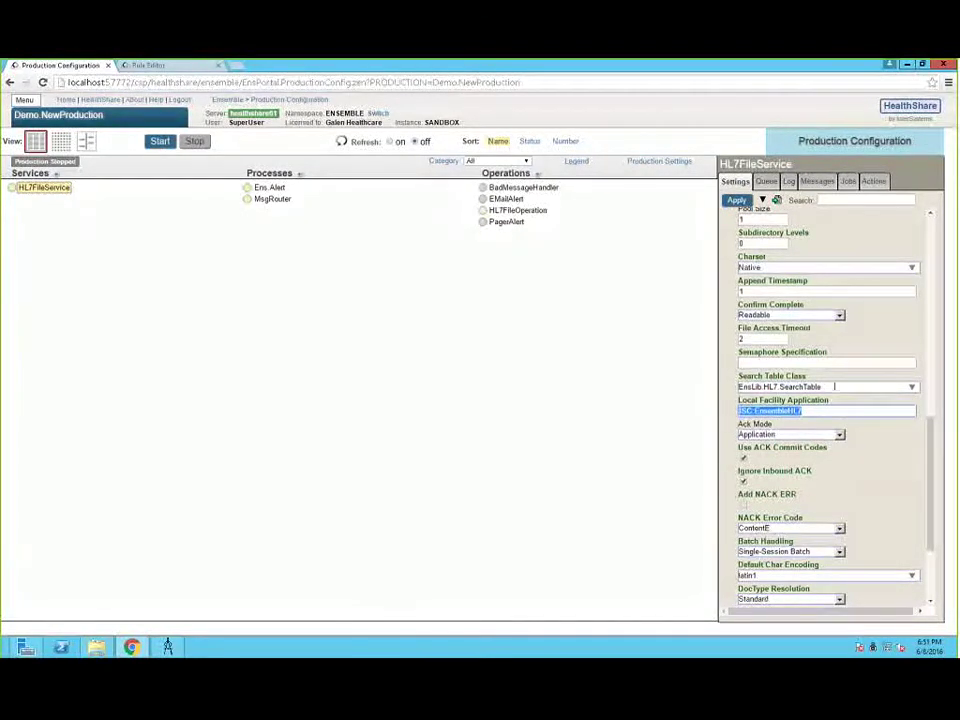
click(913, 391)
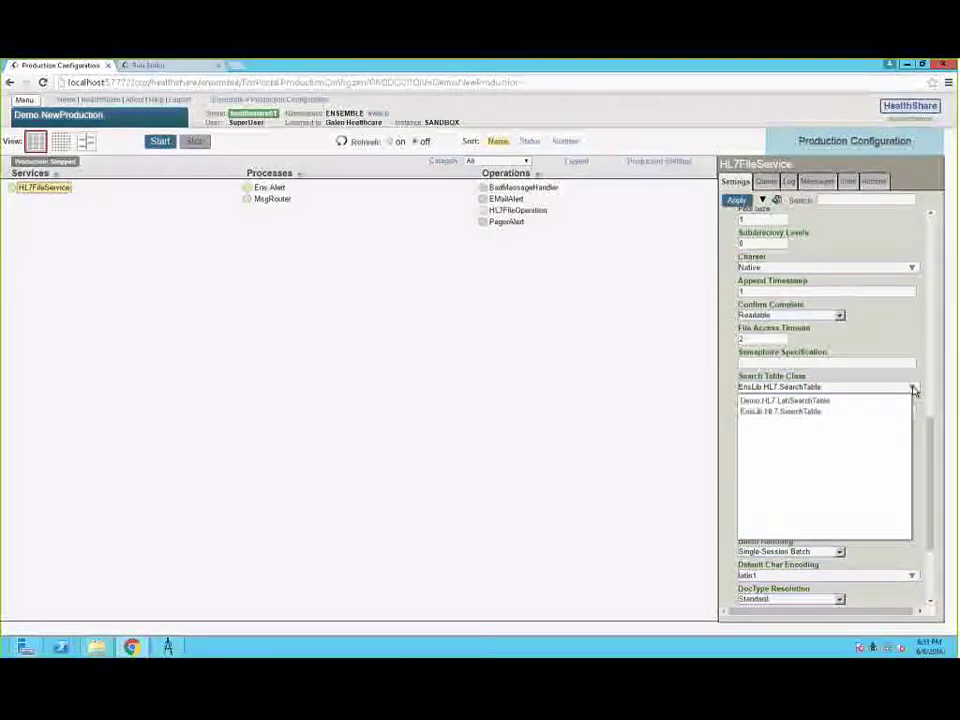
Step: Choose EnsLib.HL7.SearchTable as the Search Table Class of HL7FileService
click(795, 386)
click(795, 386)
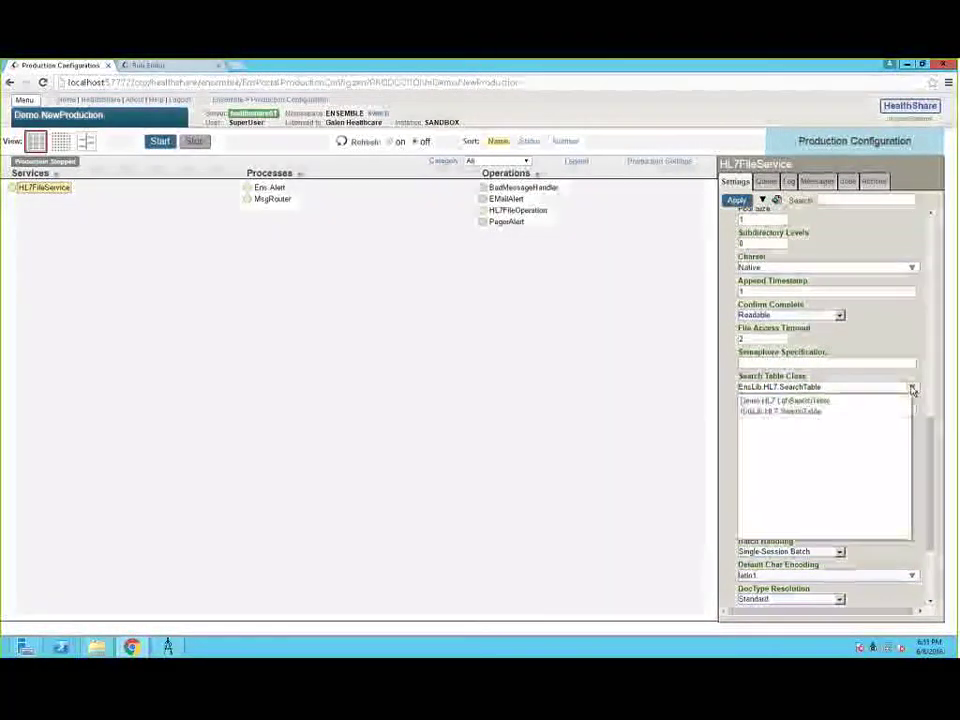
click(805, 411)
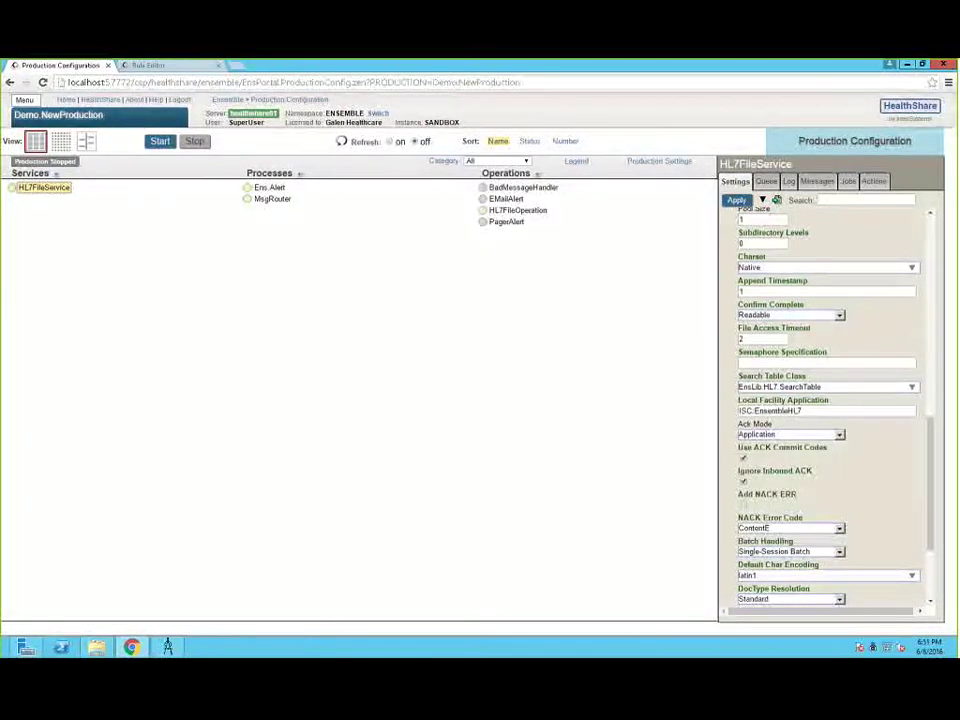
Step: Display the HL7FileOperation settings and review its class description, adapter, file path and file name
click(268, 199)
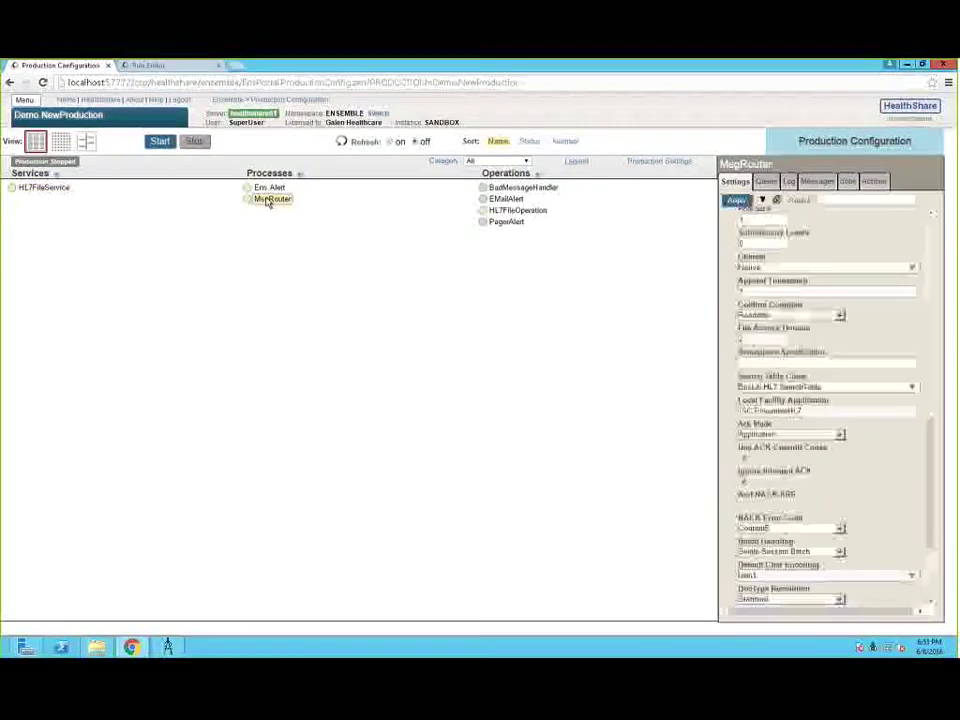
click(517, 212)
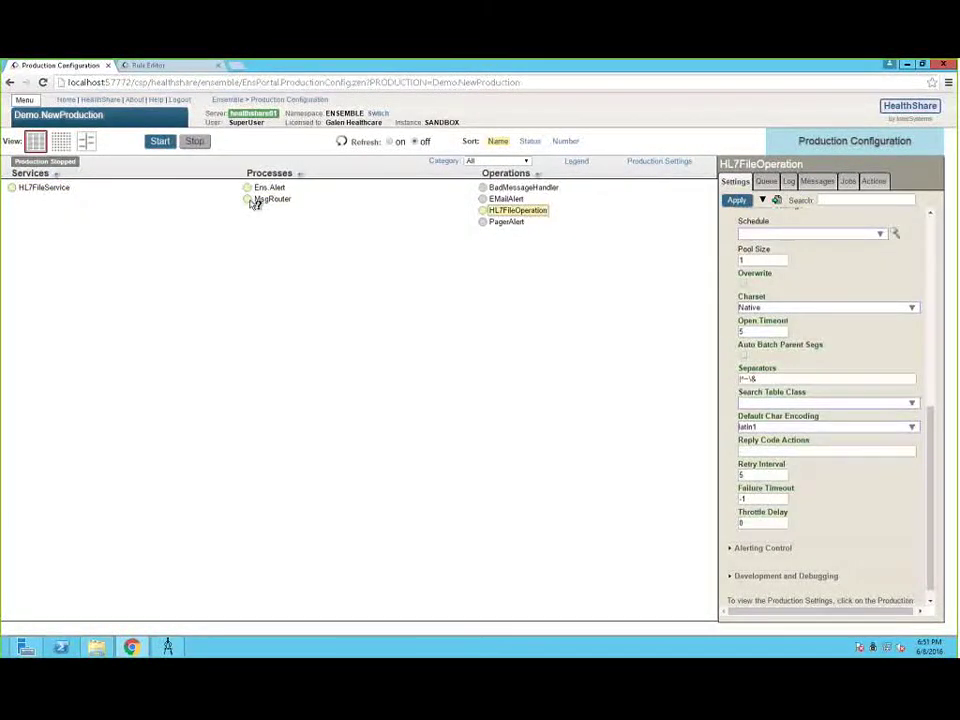
drag(936, 440, 924, 304)
scroll(924, 304, up, 2)
scroll(922, 320, down, 2)
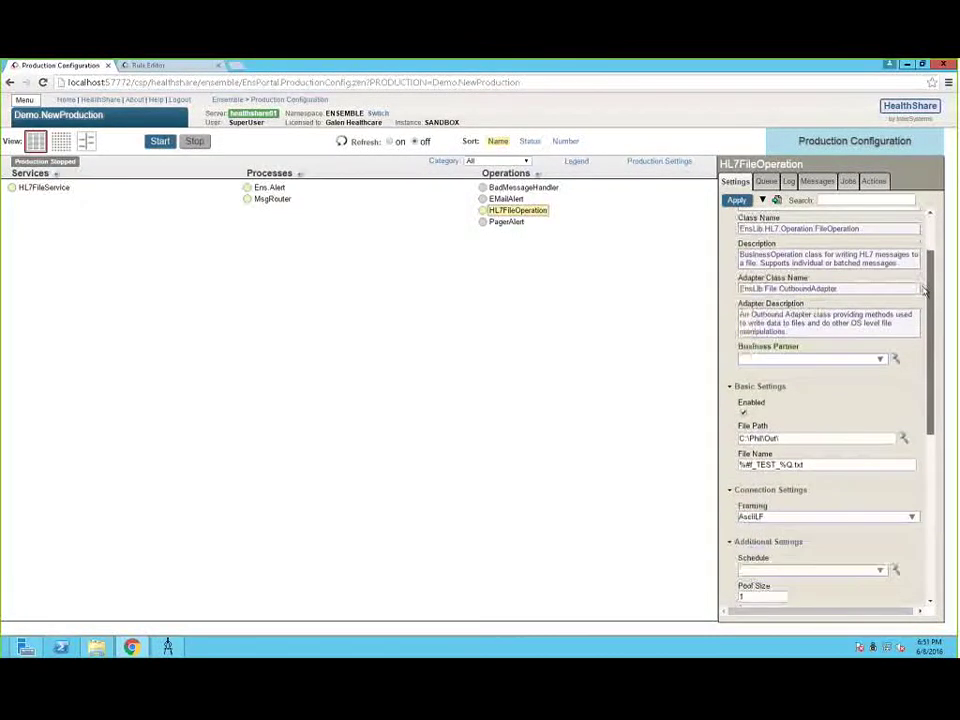
scroll(922, 335, down, 1)
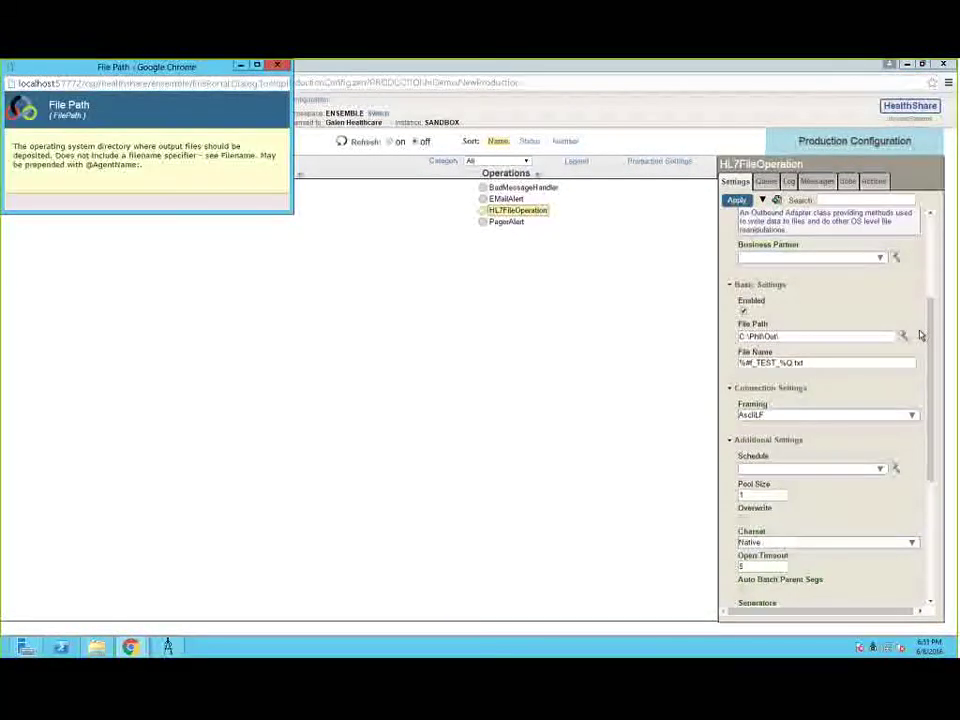
Step: Read the help description of HL7FileOperation's File Path setting in its pop-up window, and close it
click(243, 66)
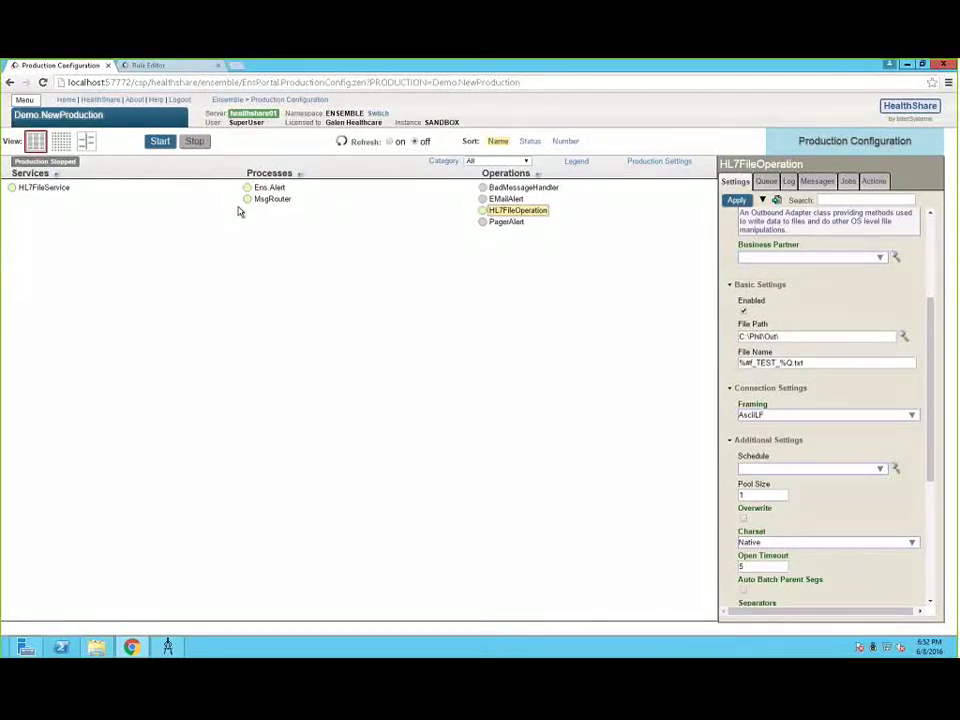
click(765, 328)
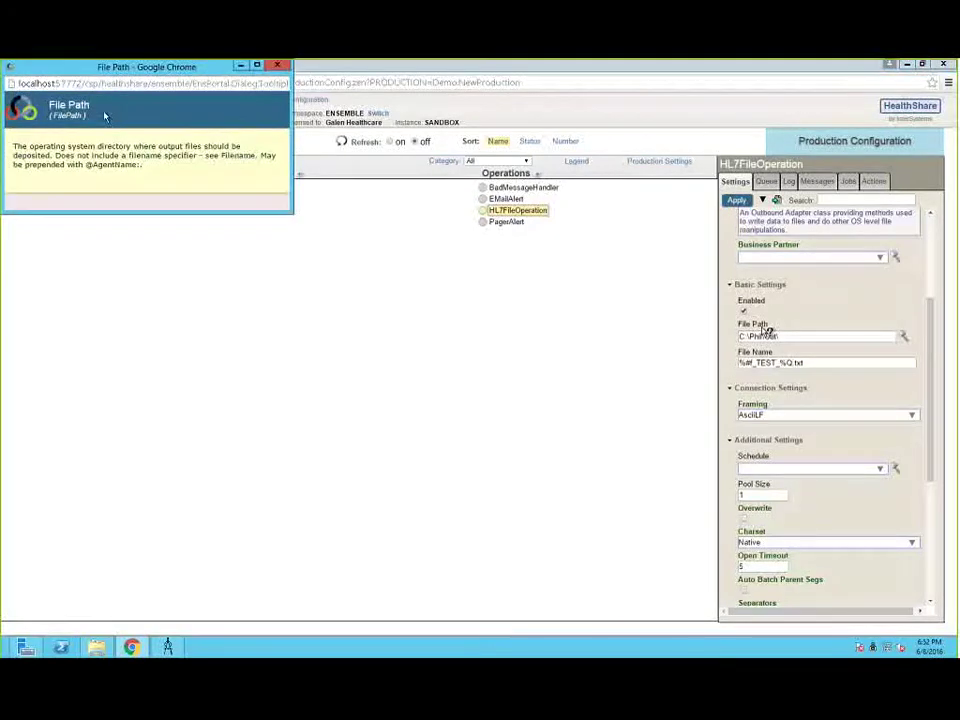
drag(148, 67, 536, 270)
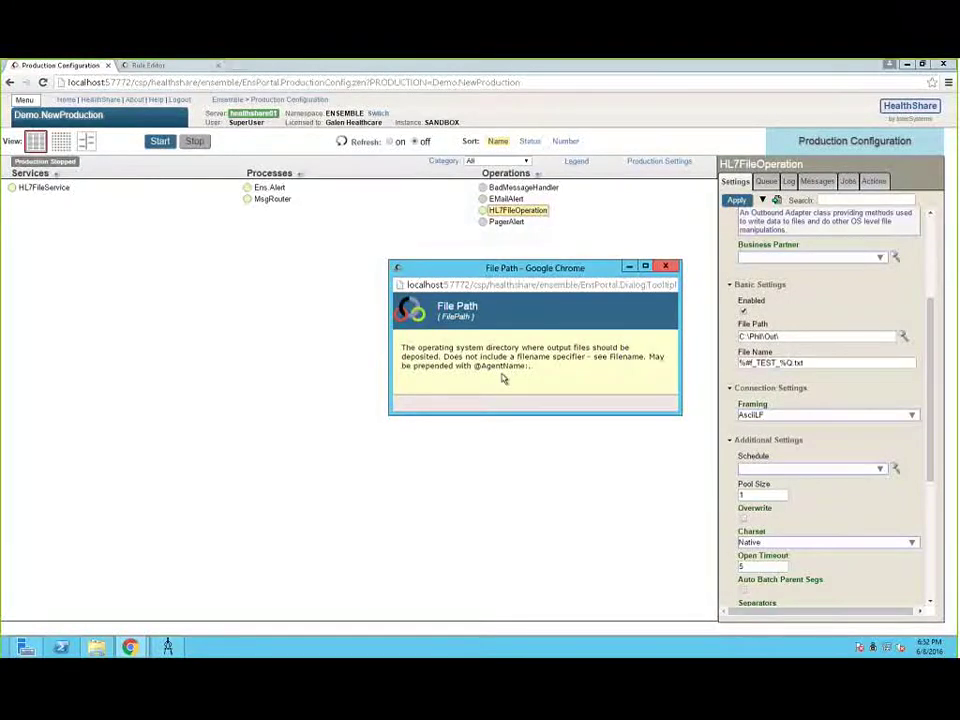
click(669, 268)
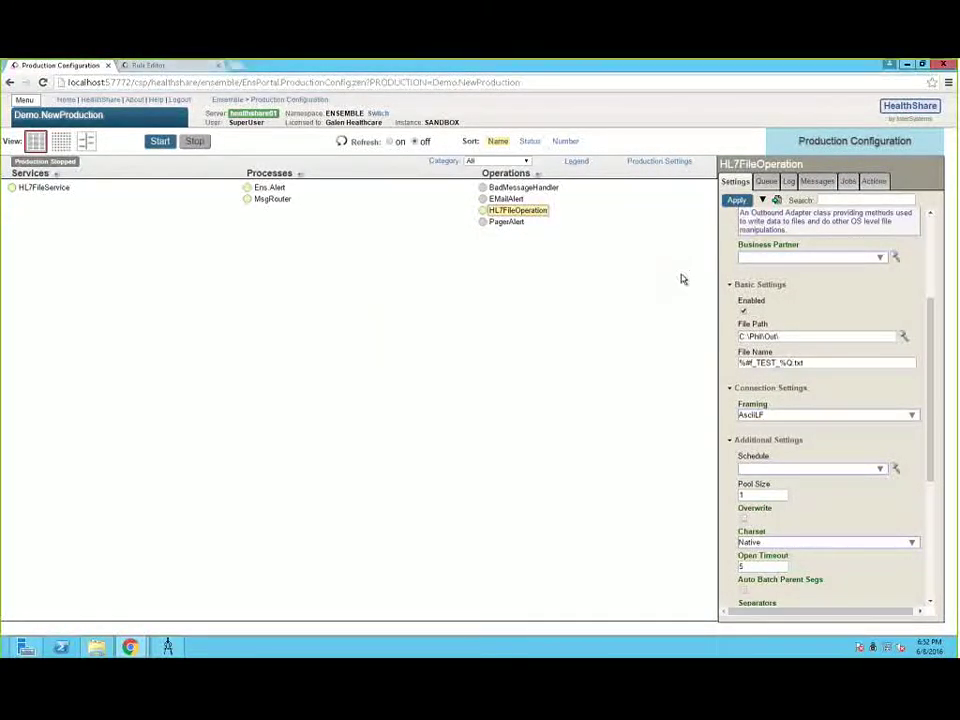
Step: Look through the settings of the MsgRouter and Ens.Alert processes and the PagerAlert and BadMessageHandler operations
drag(930, 369, 924, 250)
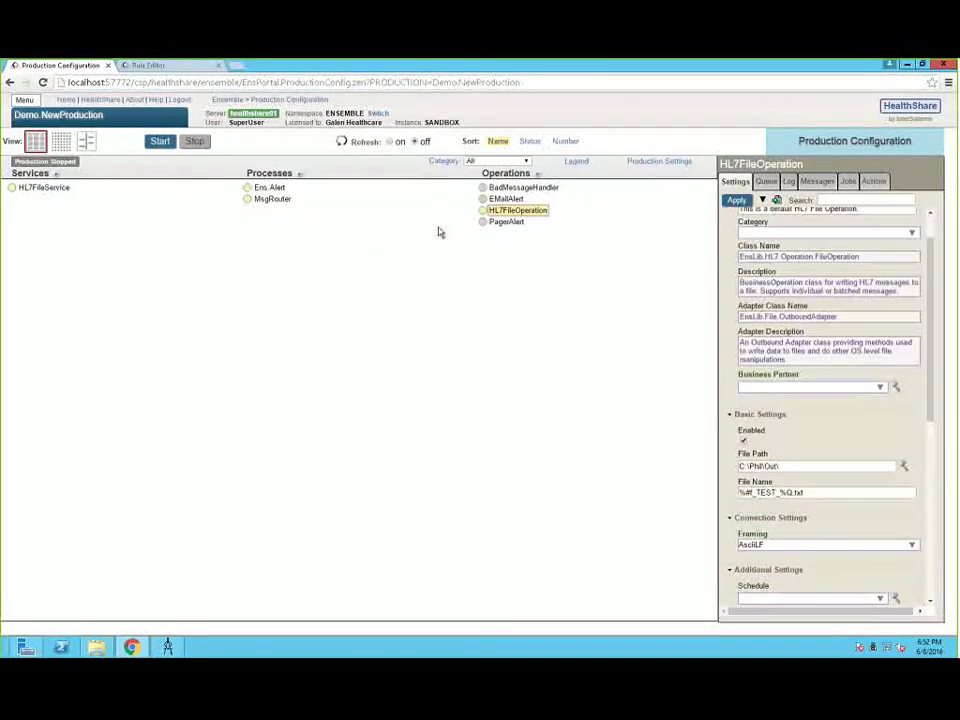
click(272, 199)
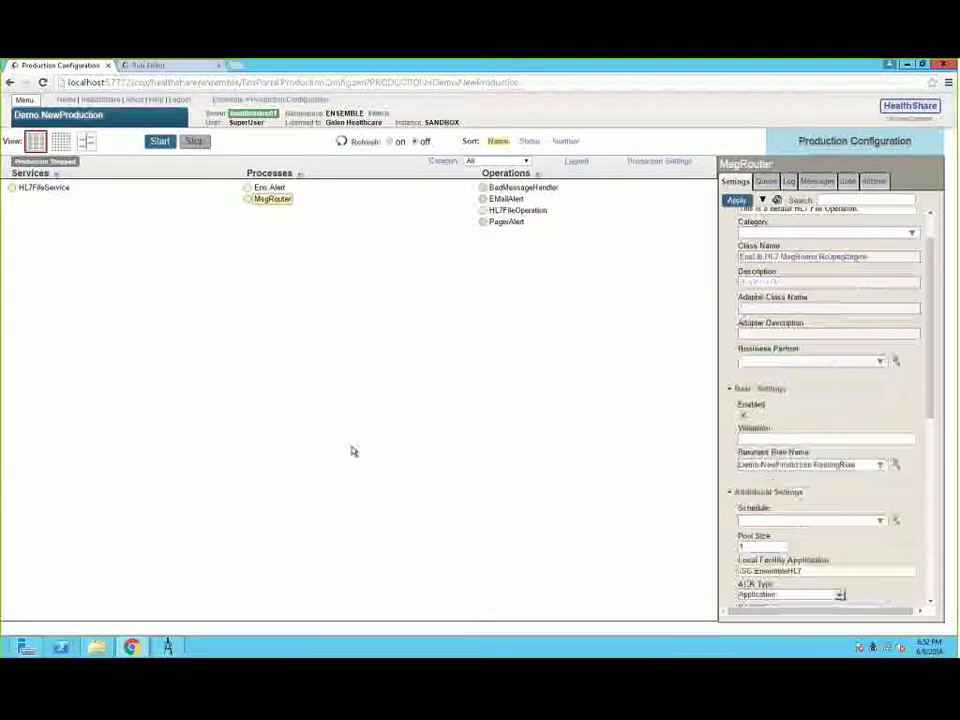
click(265, 188)
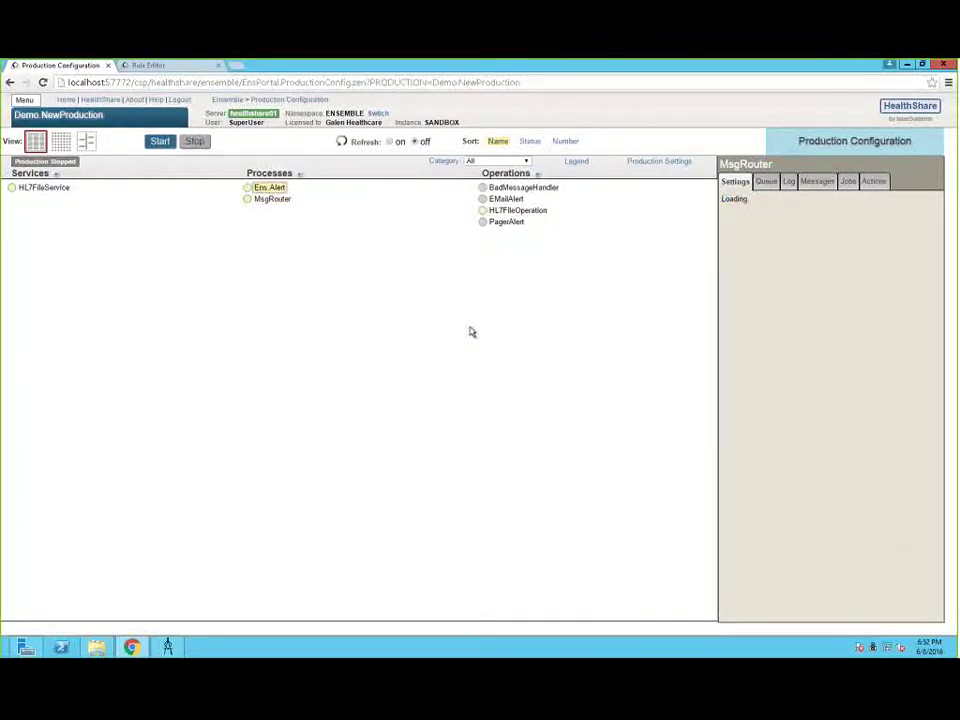
click(505, 220)
click(520, 188)
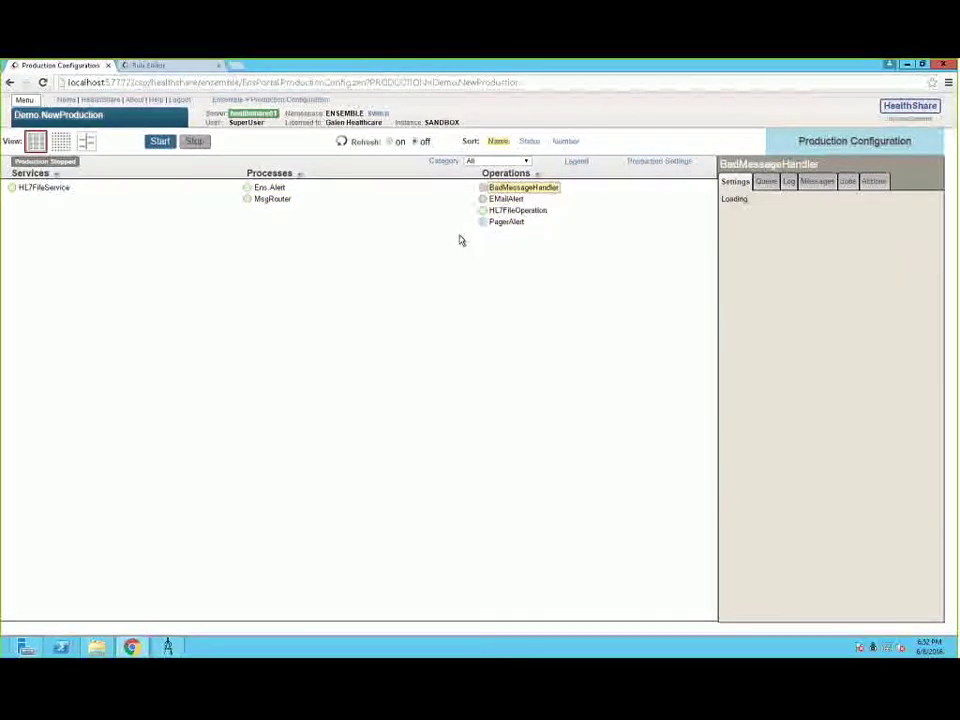
click(272, 199)
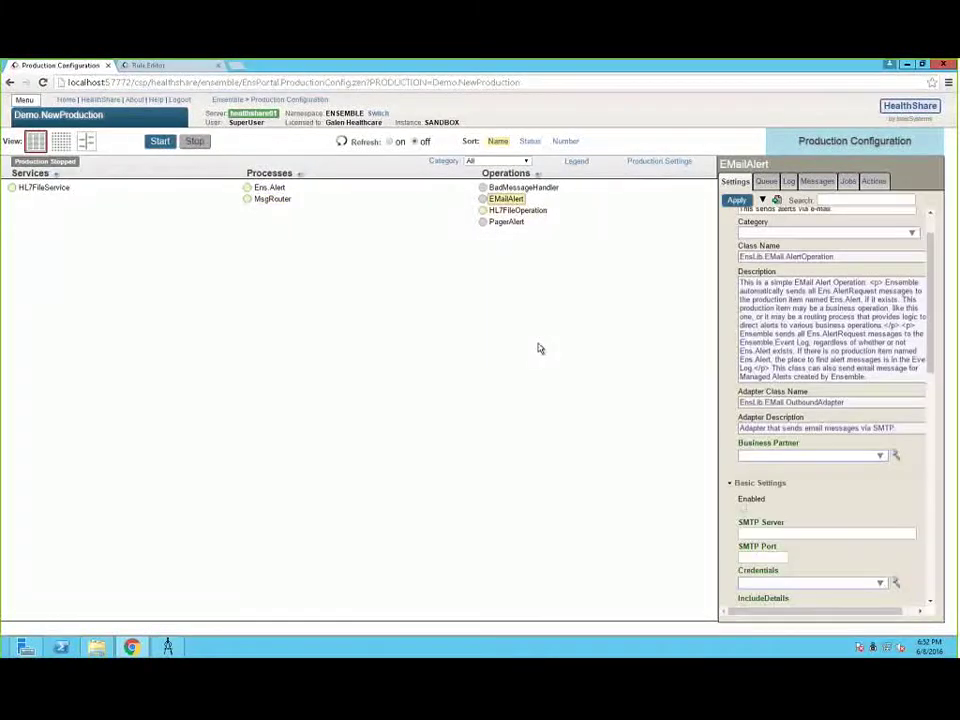
Step: Review EMailAlert's settings, including its alert description, outbound adapter, SMTP server, port and credentials fields
drag(928, 274, 932, 345)
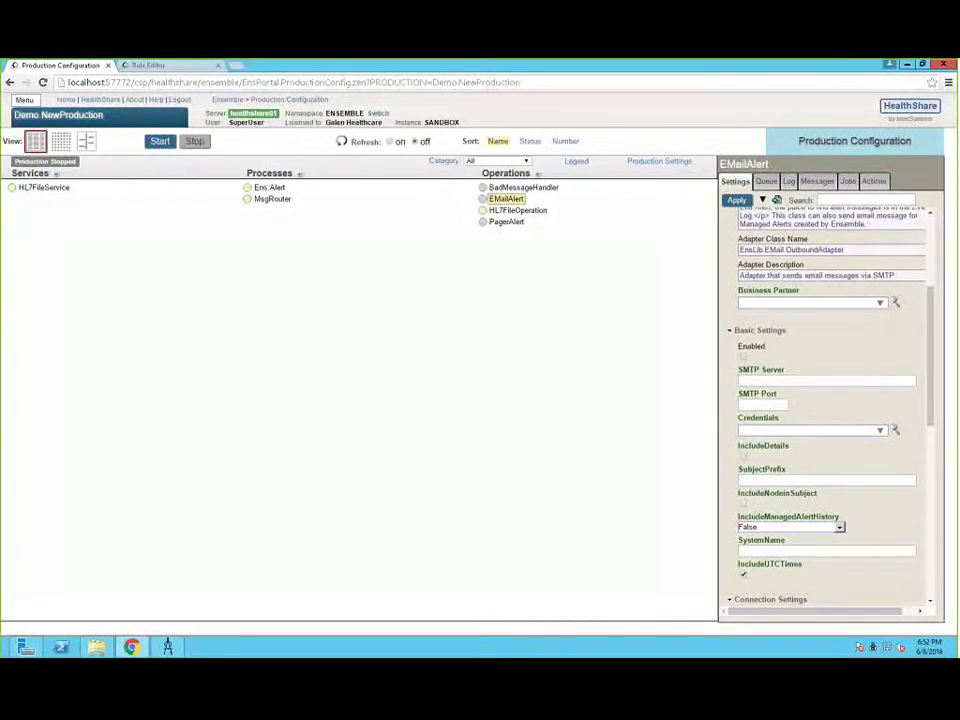
scroll(852, 440, down, 4)
scroll(853, 448, up, 3)
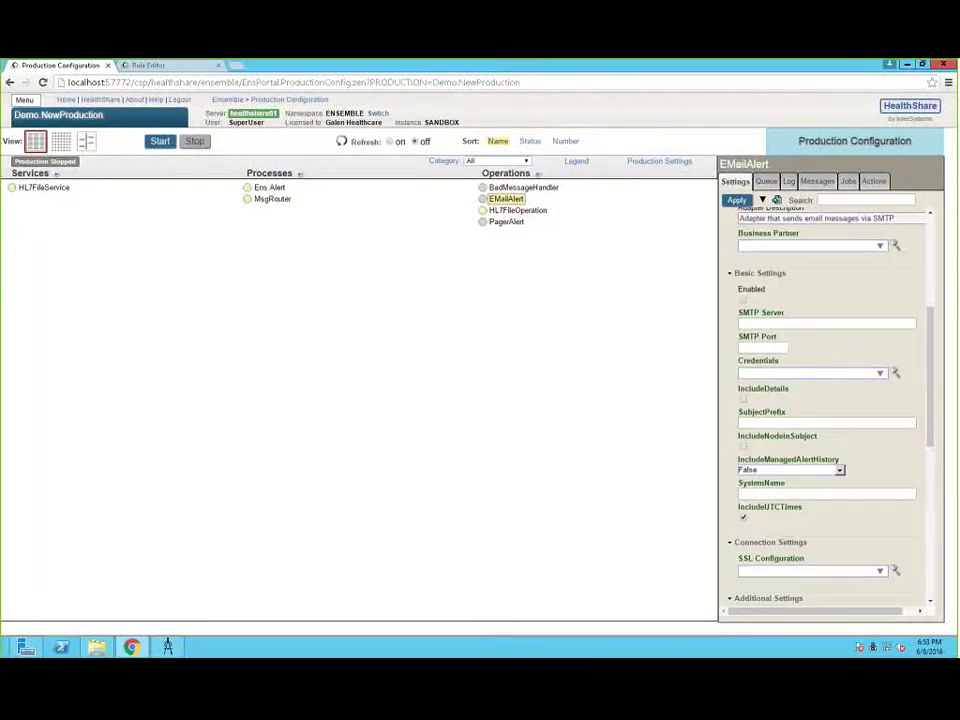
scroll(840, 420, up, 3)
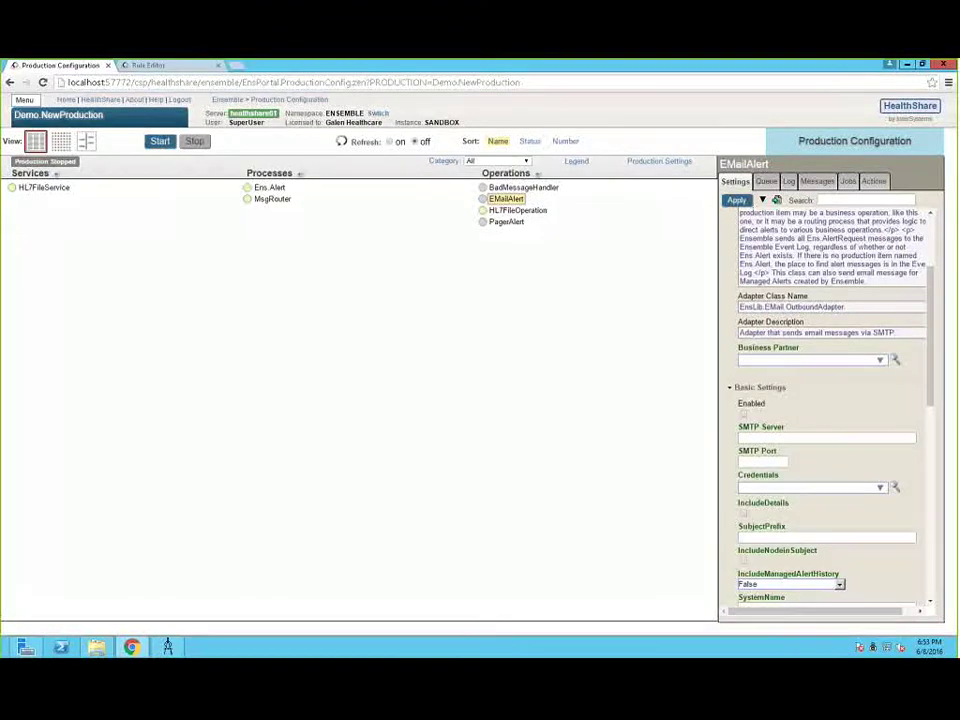
drag(740, 332, 850, 600)
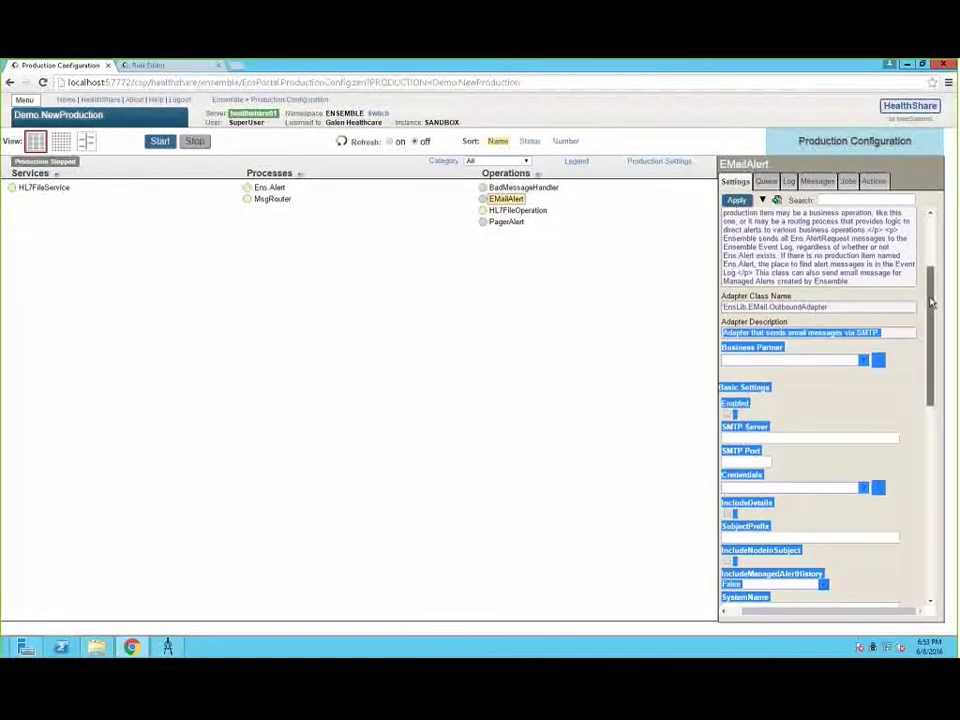
scroll(850, 601, up, 4)
click(576, 410)
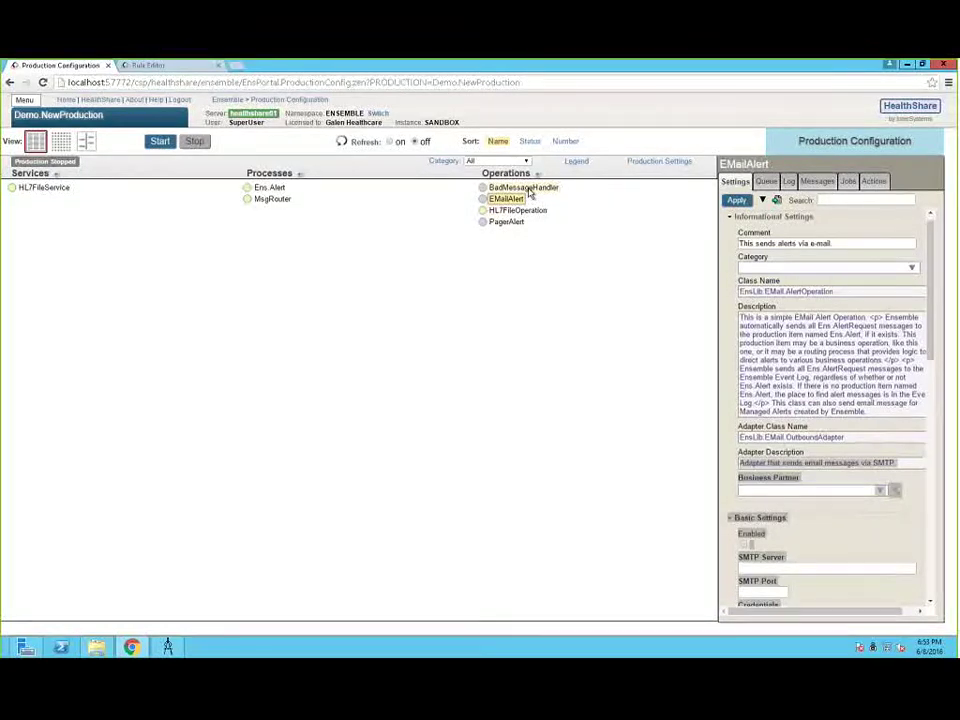
Step: Review the Ens.Alert and MsgRouter process settings, and open MsgRouter's business rule Demo.NewProduction.RoutingRule in the rule editor
click(268, 189)
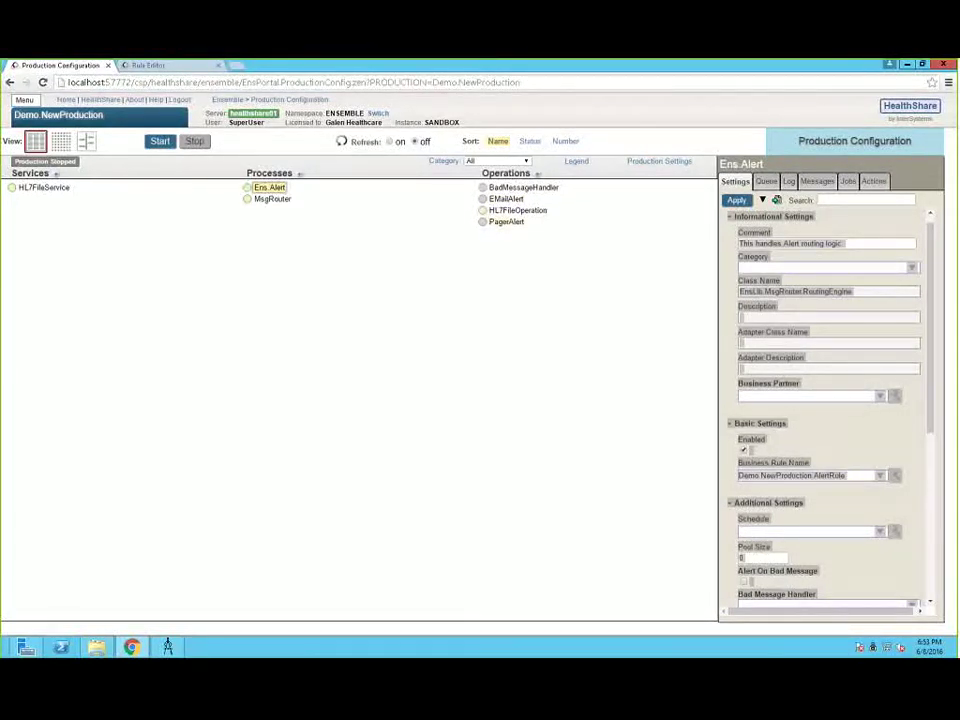
click(269, 201)
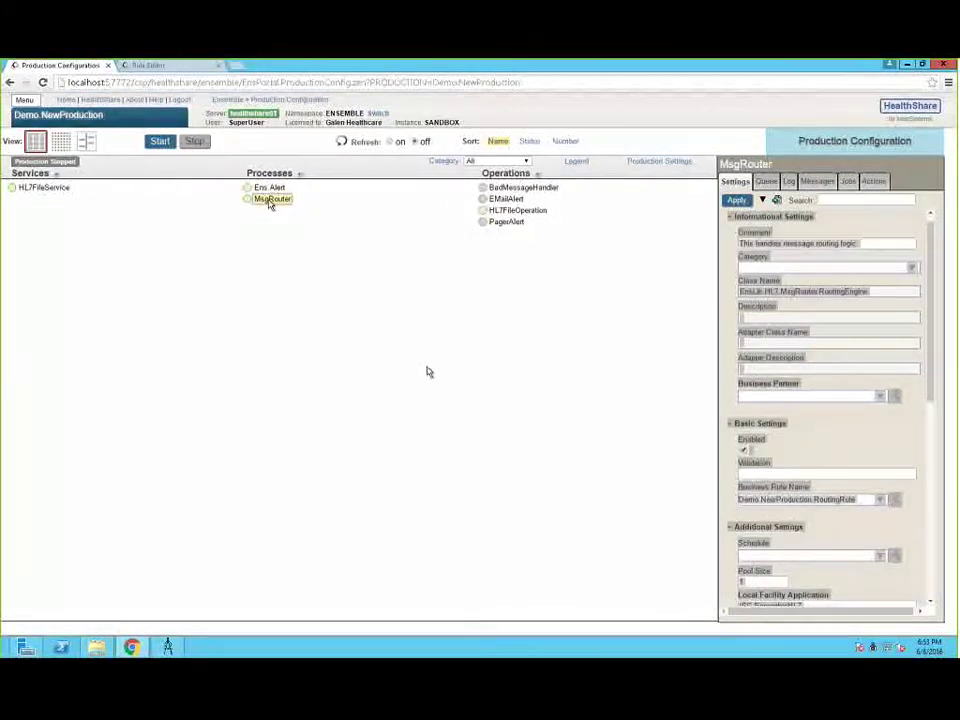
drag(731, 524, 829, 224)
click(838, 225)
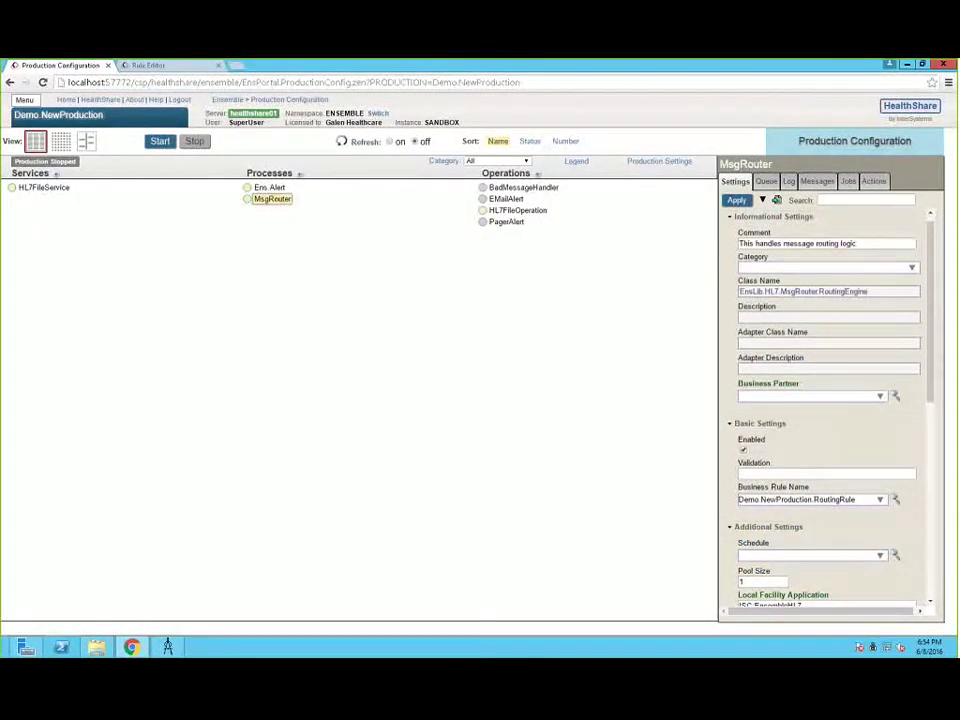
drag(934, 268, 930, 344)
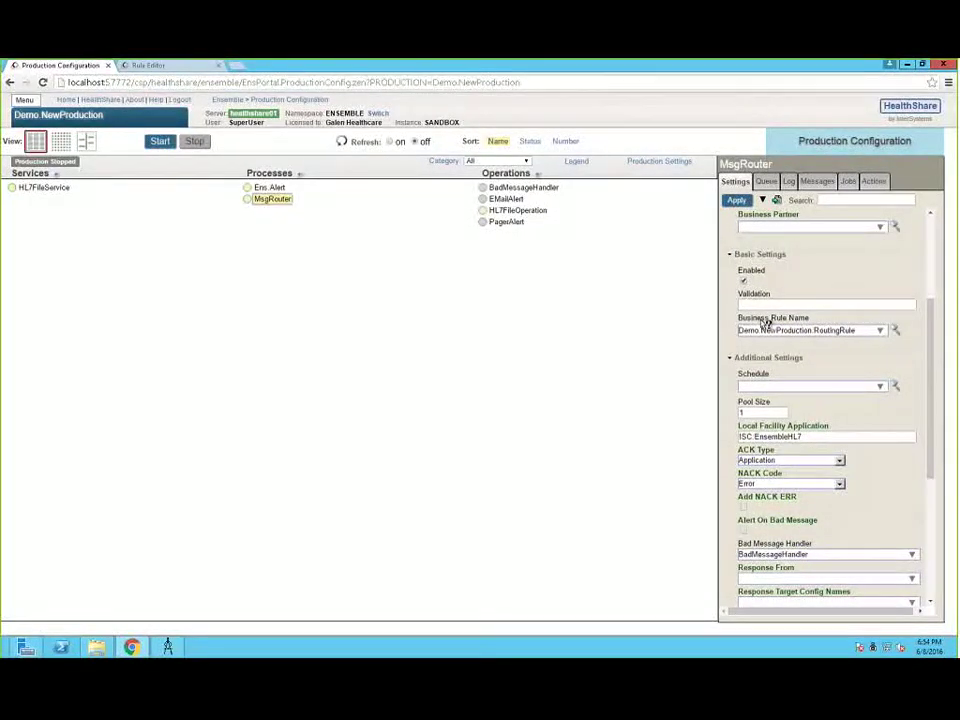
click(897, 332)
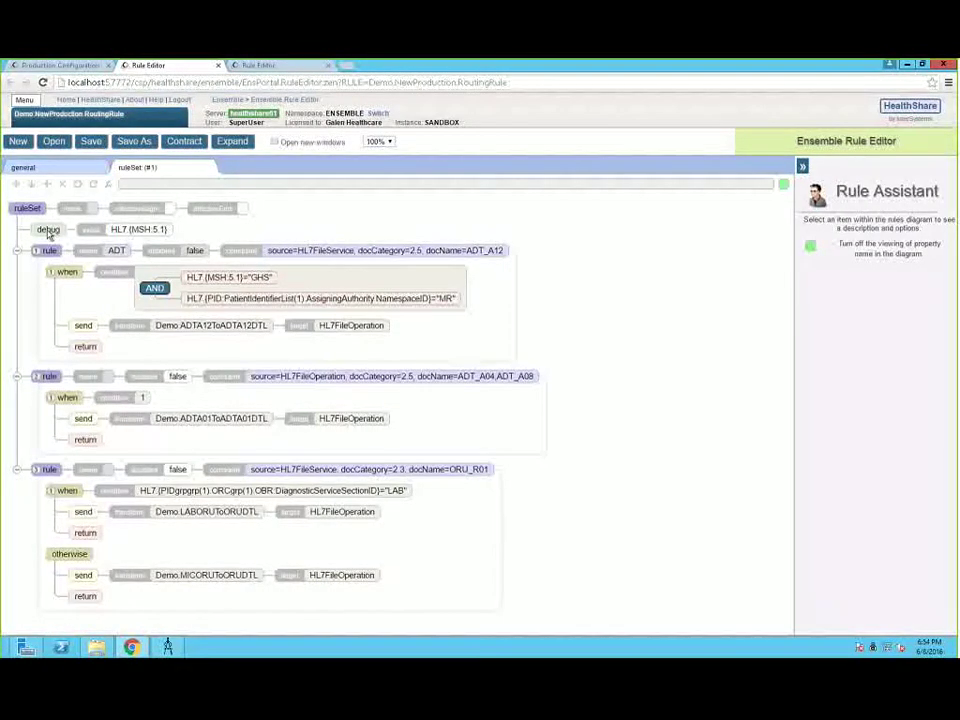
Step: Inspect the debug action's value in the rule set, and the name and constraint of the ADT rule
click(140, 230)
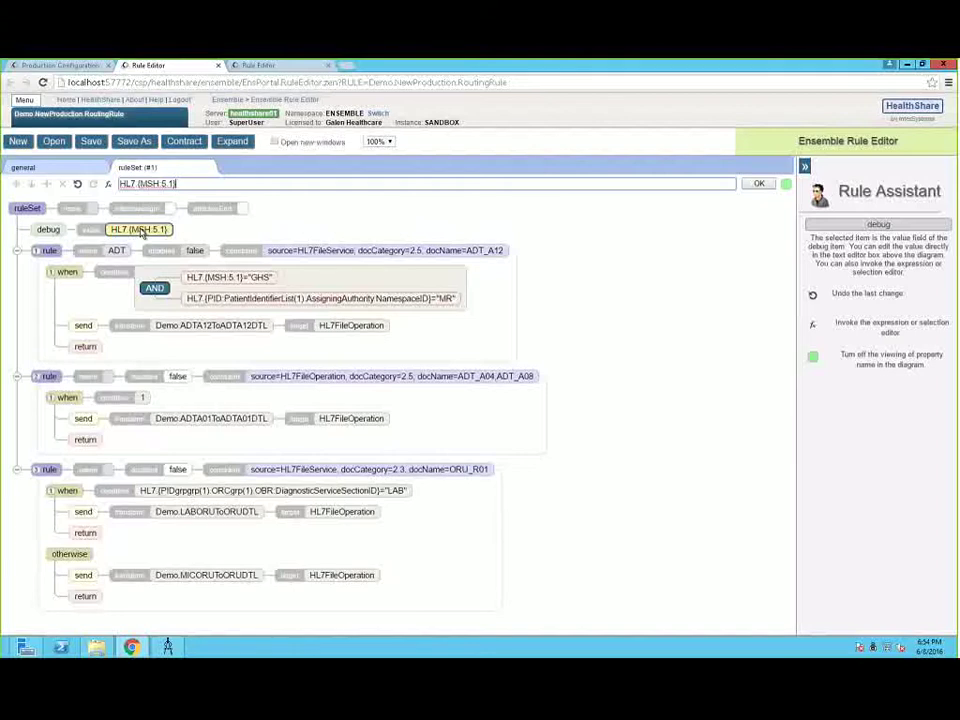
click(117, 251)
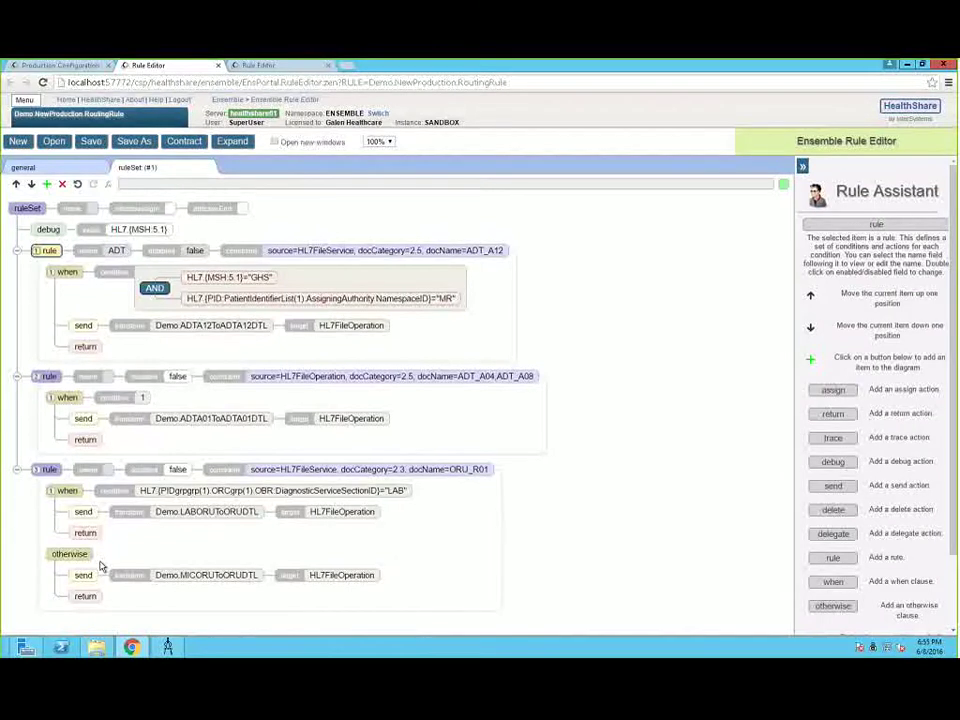
click(118, 250)
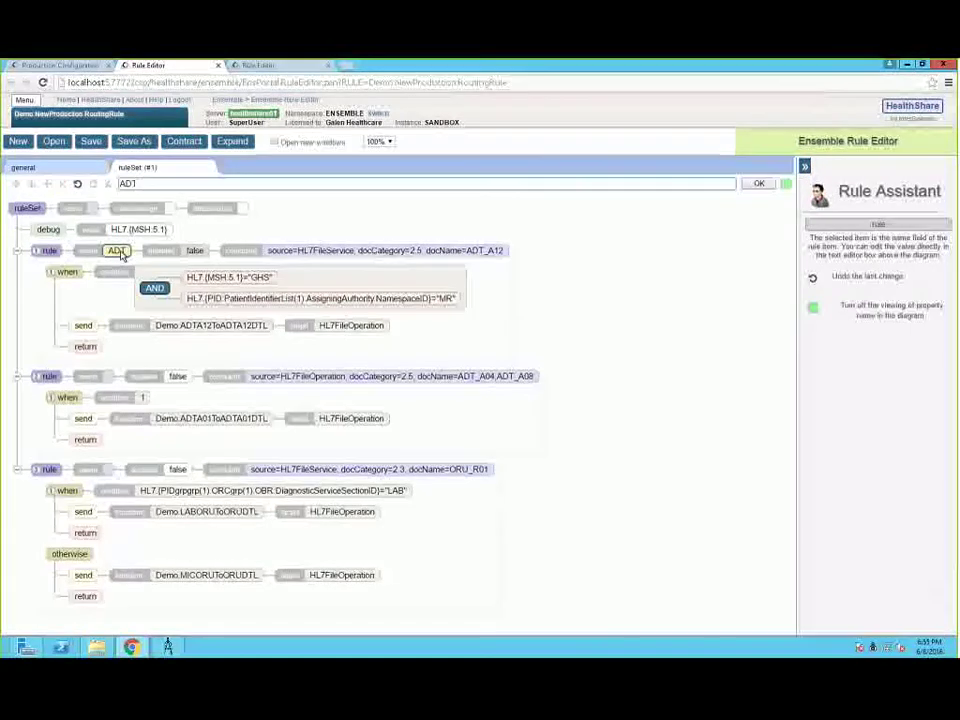
click(332, 251)
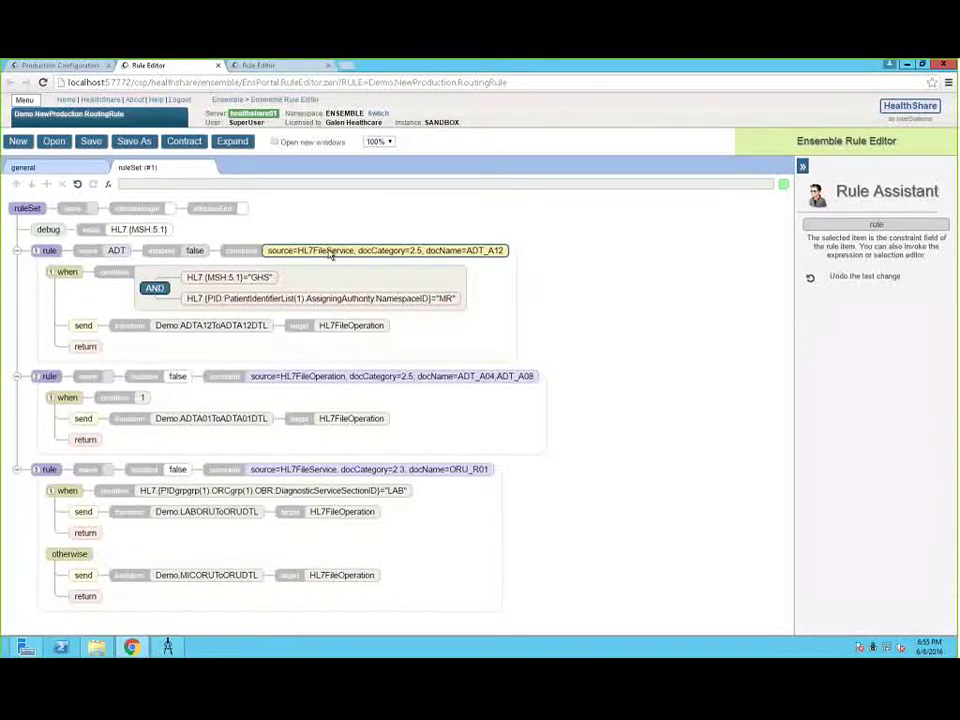
click(317, 279)
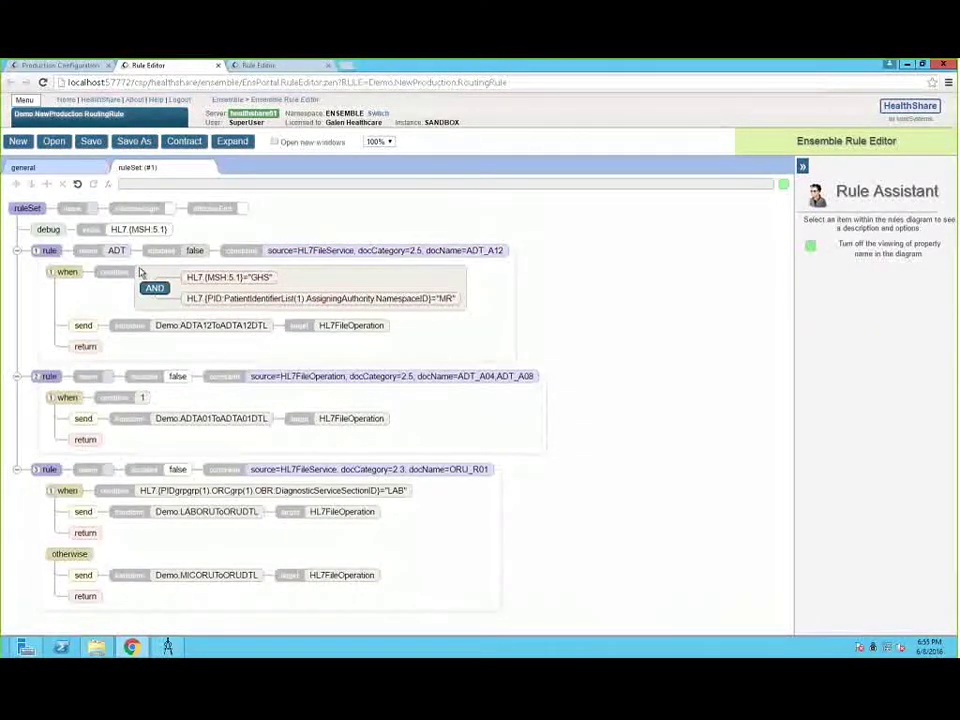
click(490, 252)
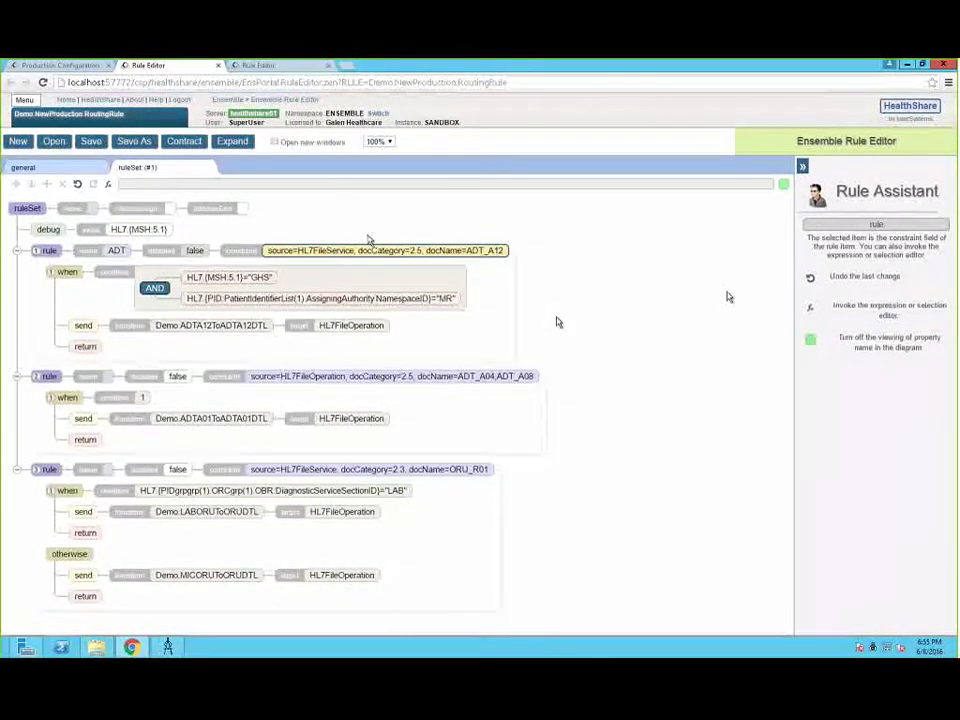
click(340, 252)
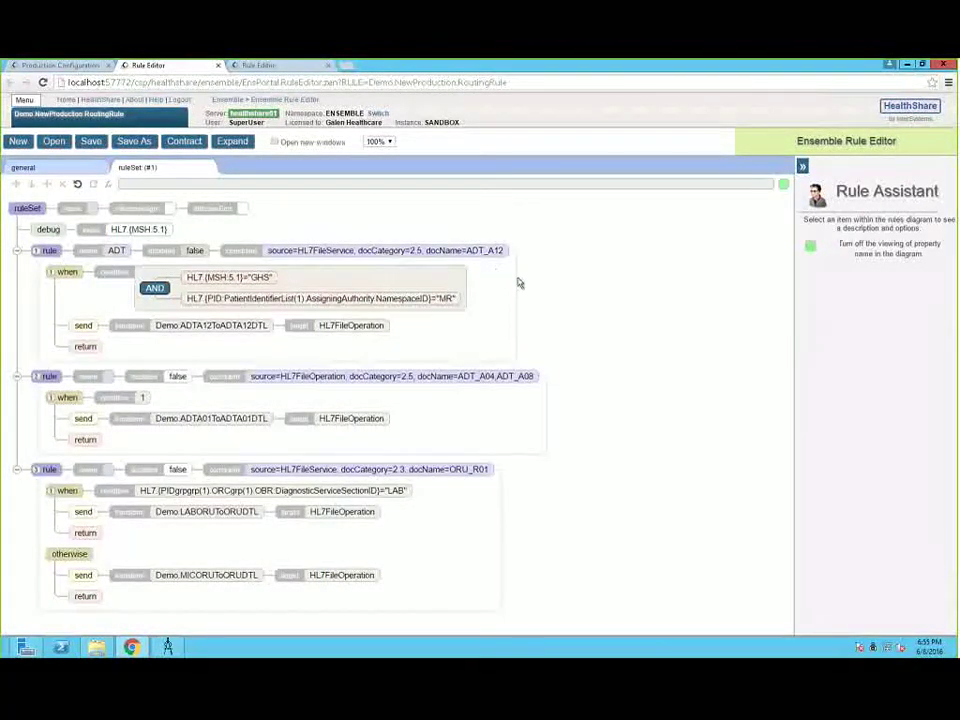
Step: Inspect the ADT rule's when clause, its combined AND condition and its send action
click(68, 273)
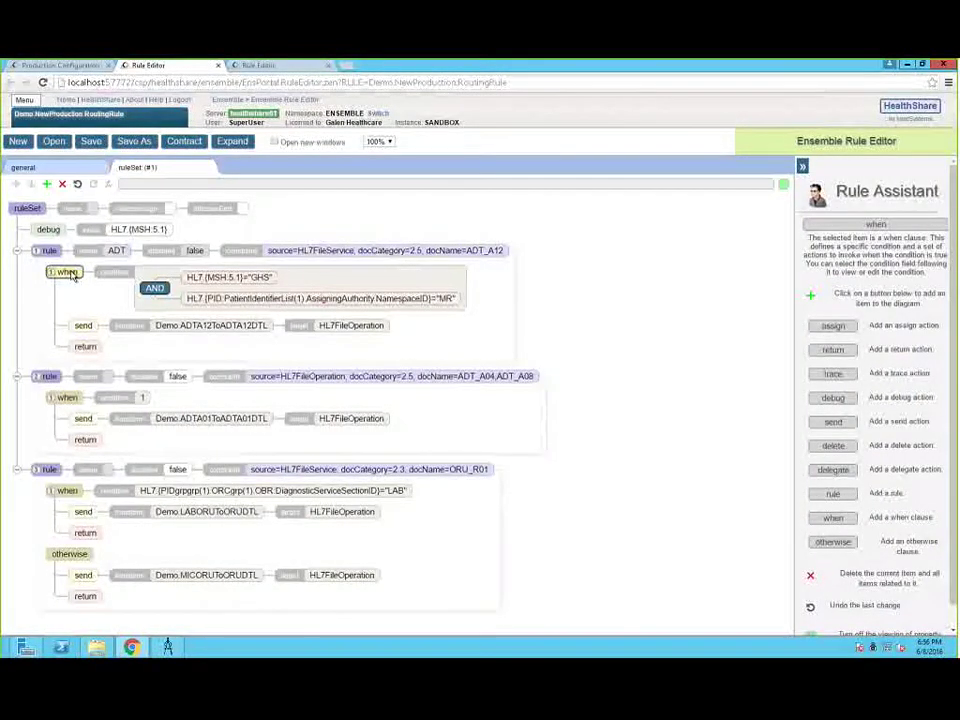
click(237, 302)
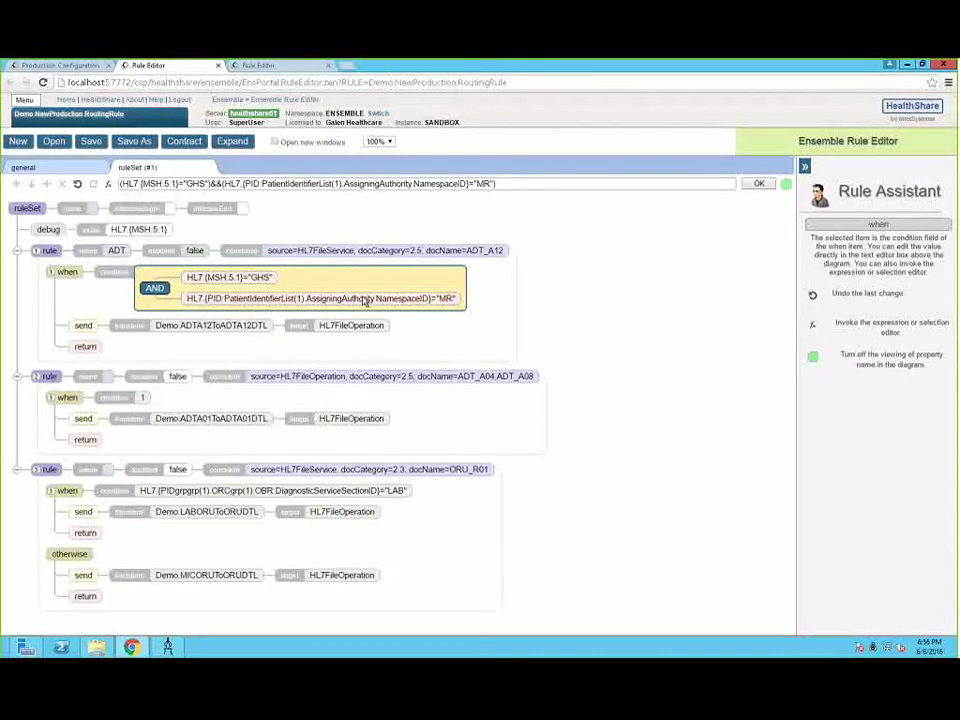
click(86, 325)
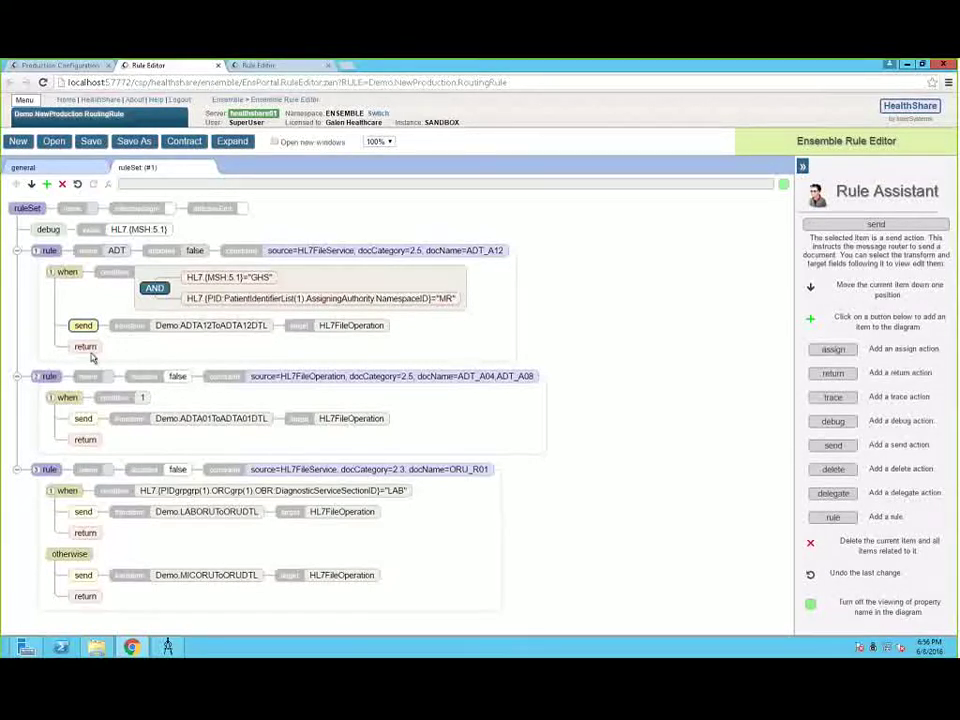
Step: Inspect the return action that closes the ADT rule's when branch in the routing rule
click(87, 348)
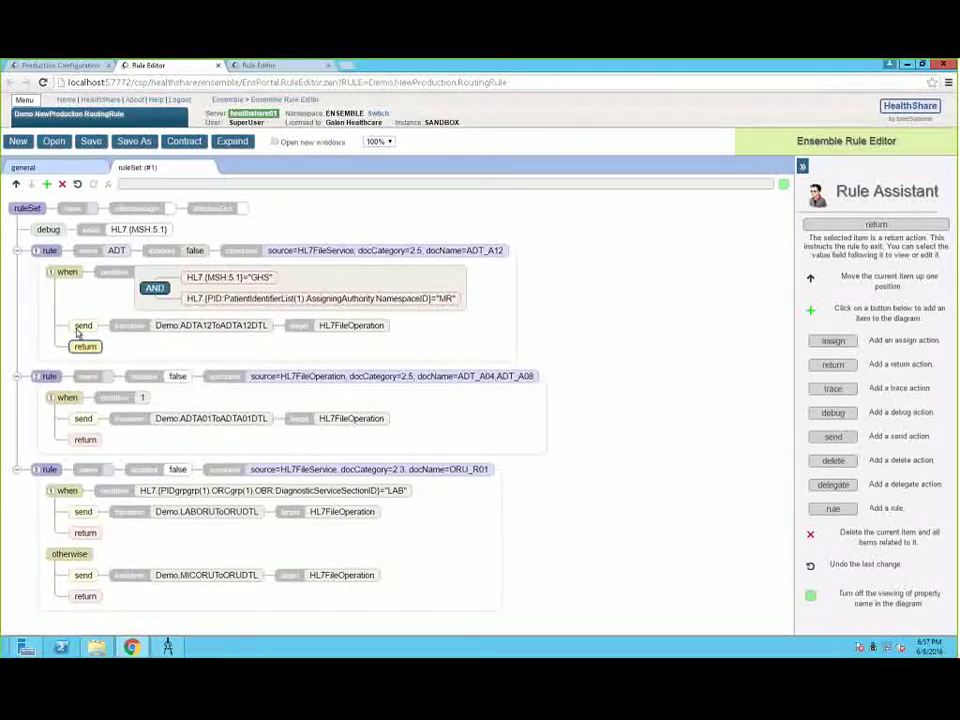
click(103, 385)
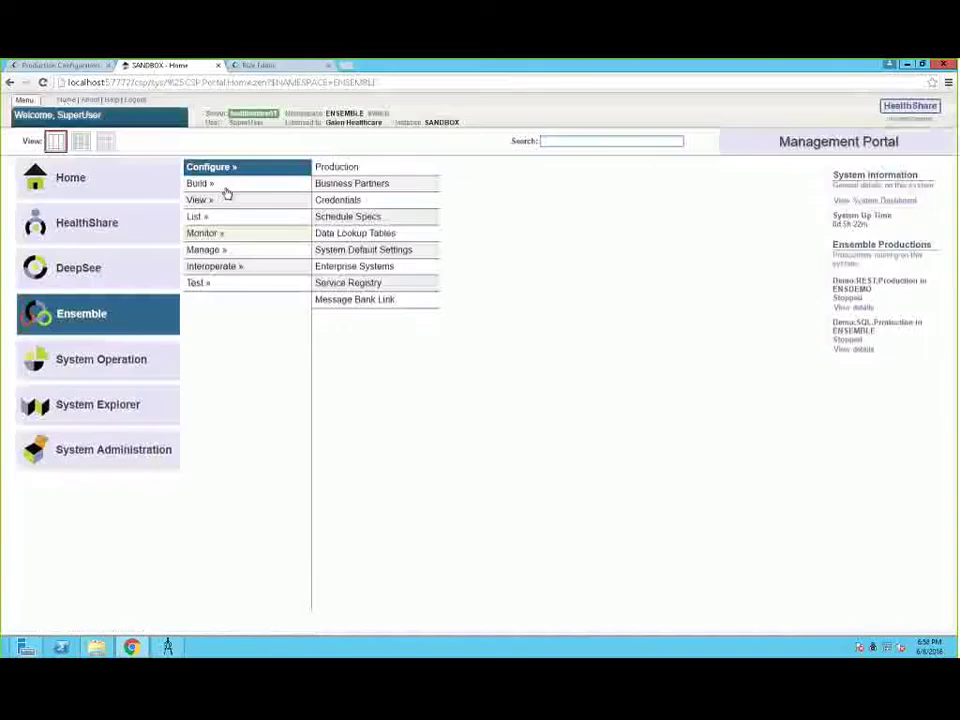
Step: Open the data transformation Demo.ADTA12ToADTA12DTL and examine its action list and expanded source and target PID segments
click(225, 189)
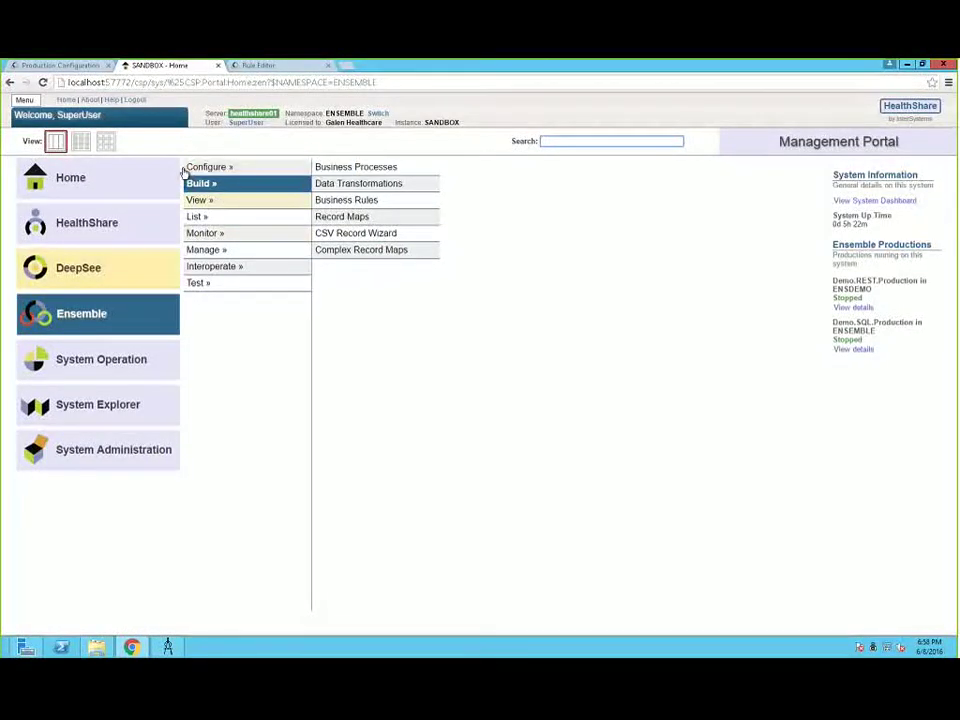
click(341, 186)
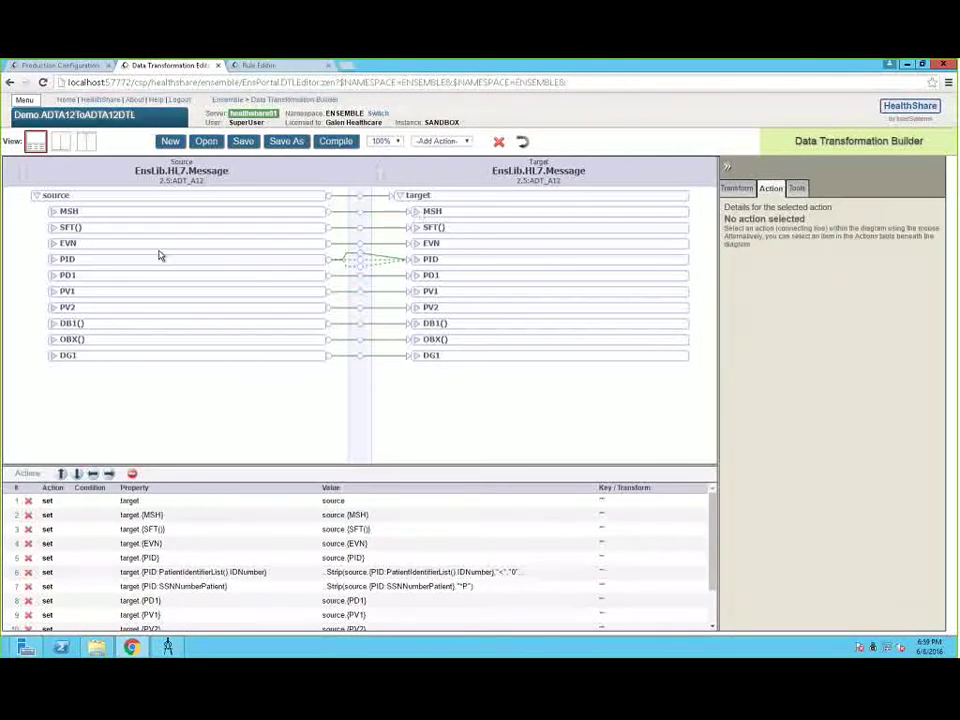
click(54, 260)
click(417, 261)
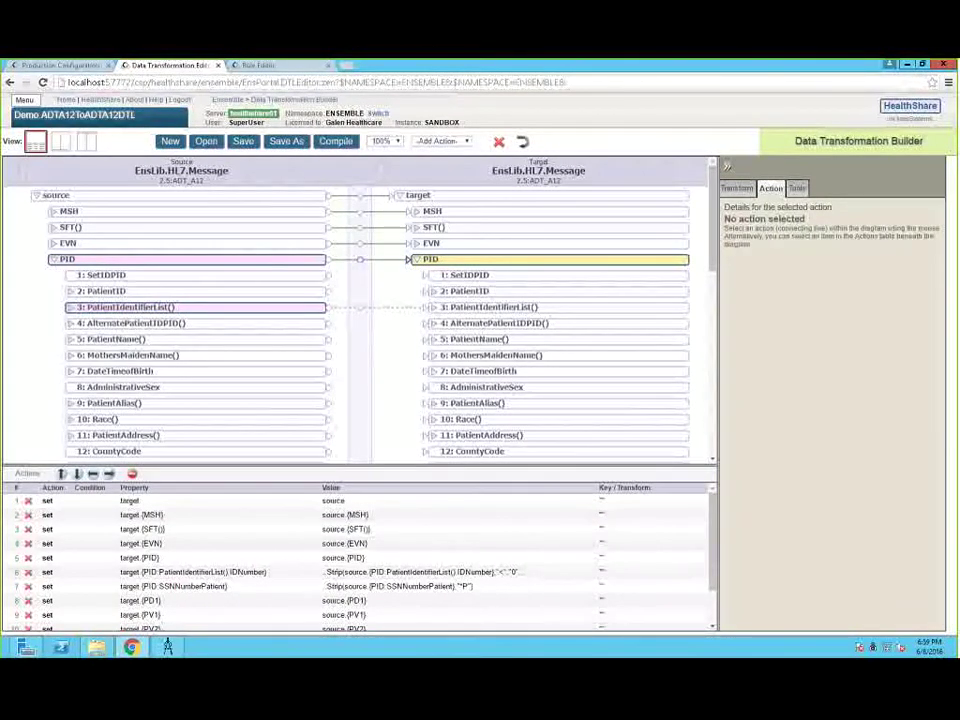
scroll(713, 260, down, 2)
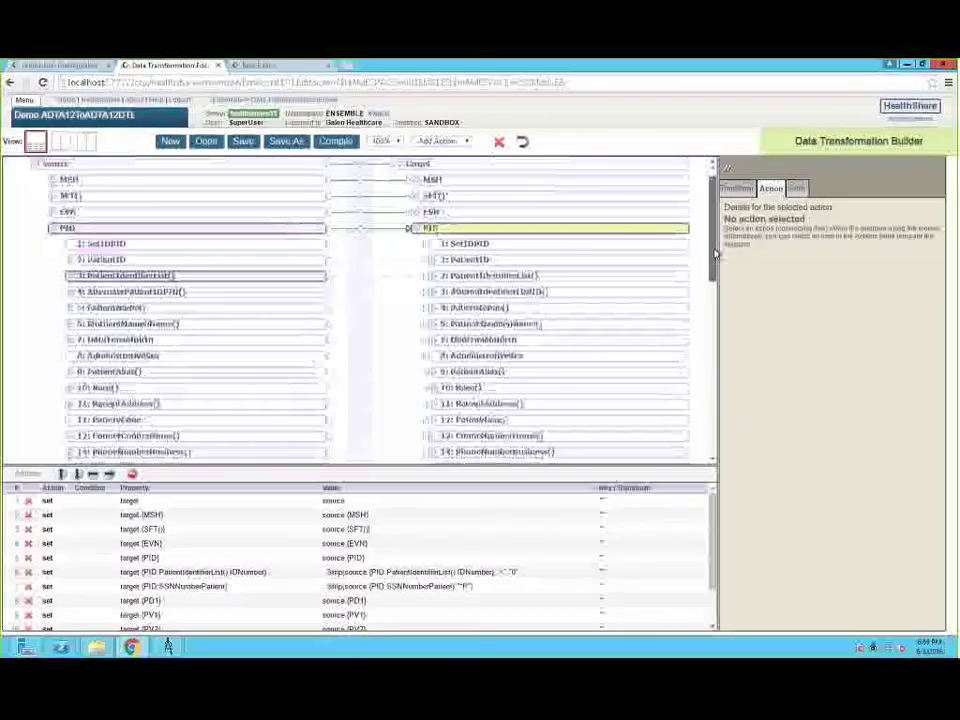
mouse_move(713, 260)
mouse_down()
mouse_move(716, 295)
mouse_move(714, 245)
mouse_up()
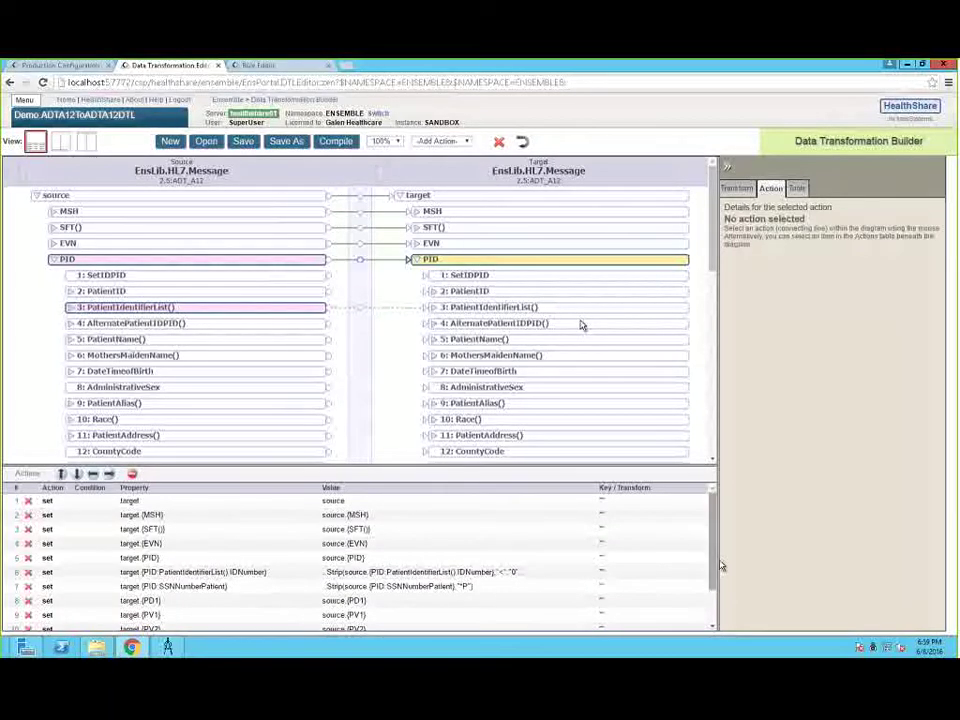
scroll(690, 574, down, 2)
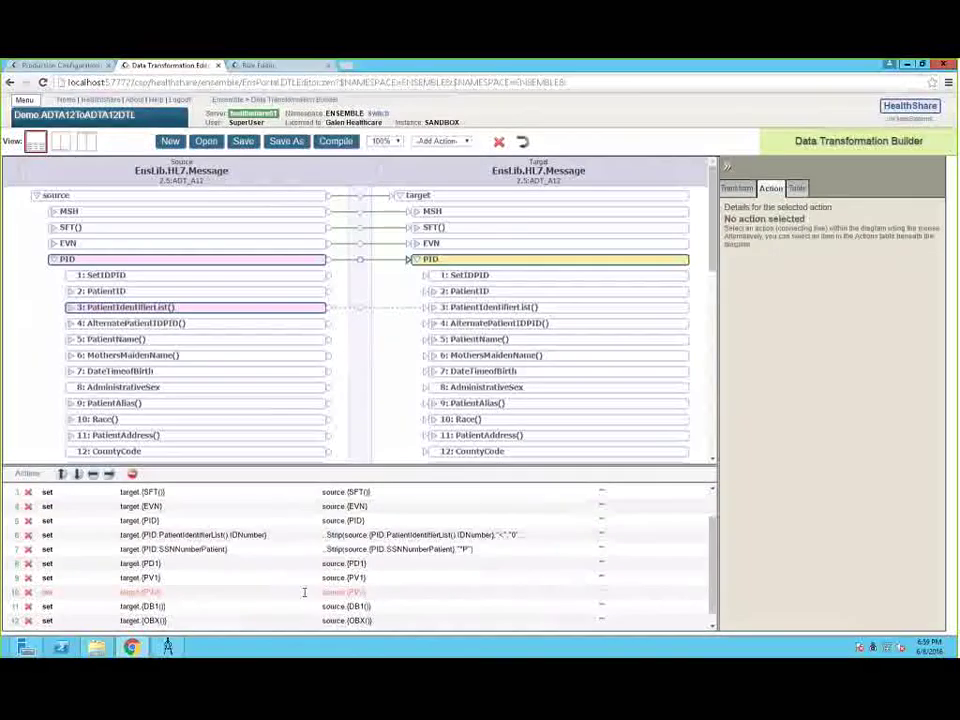
Step: Select the Strip action on PatientIdentifierList().IDNumber and redirect its target to the PID segment's Race() field
click(398, 535)
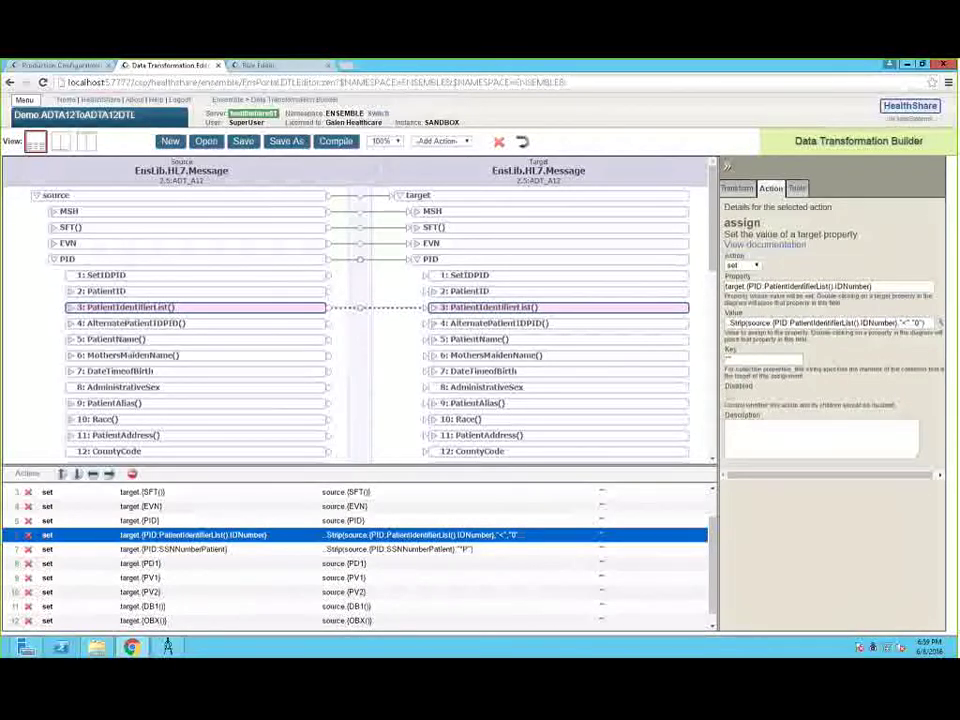
drag(440, 307, 473, 423)
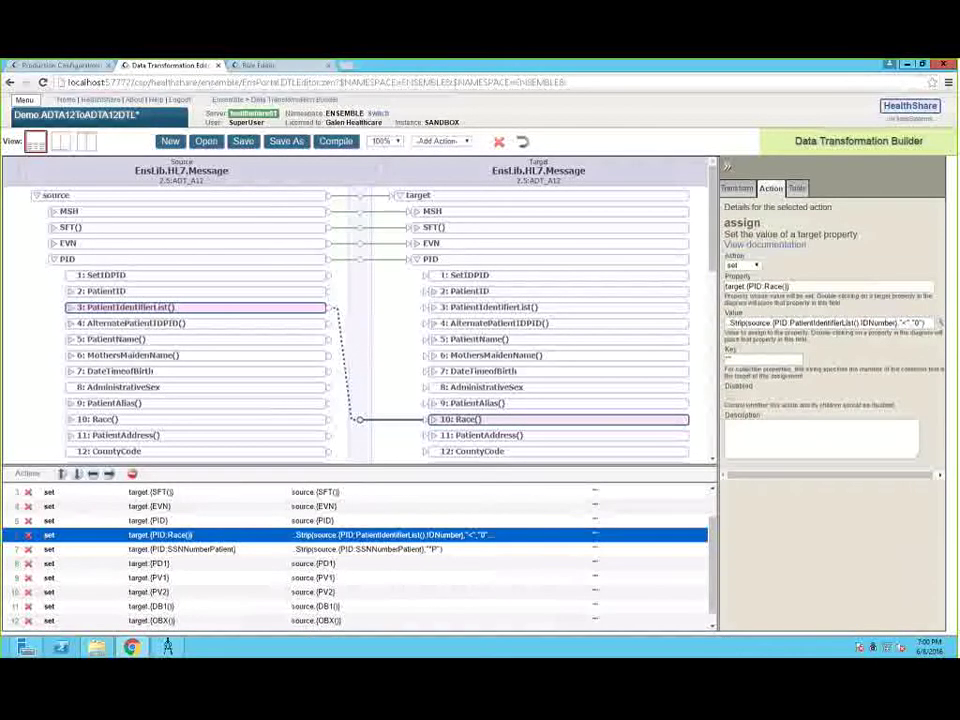
click(797, 286)
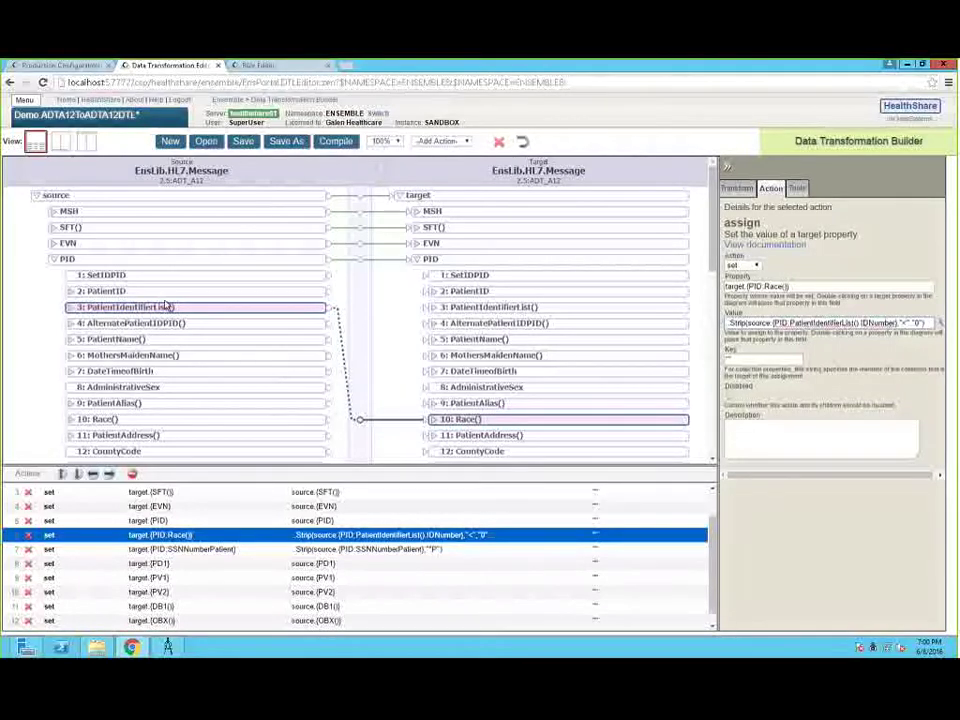
Step: Review the Strip function's value, action, remchar and keepchar arguments in the function wizard without changing them
click(940, 324)
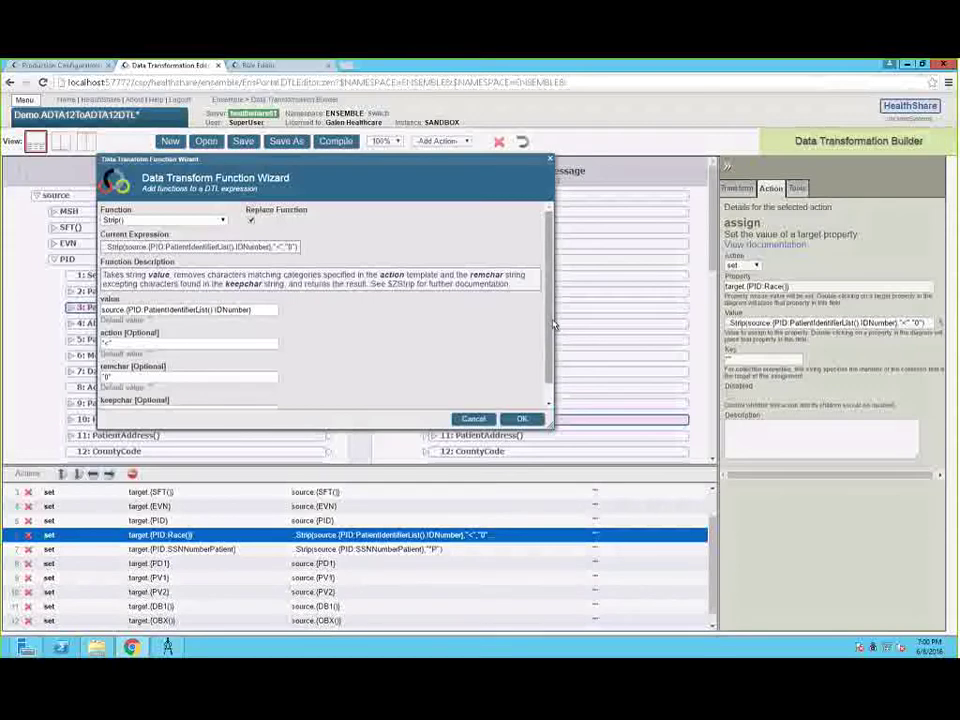
scroll(128, 370, down, 1)
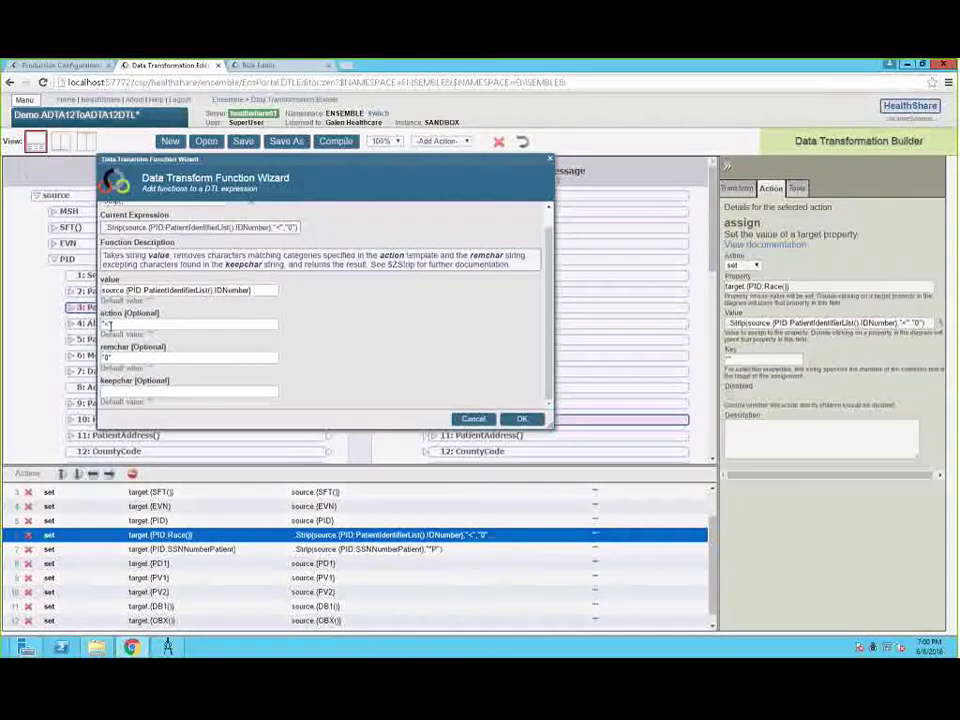
click(476, 420)
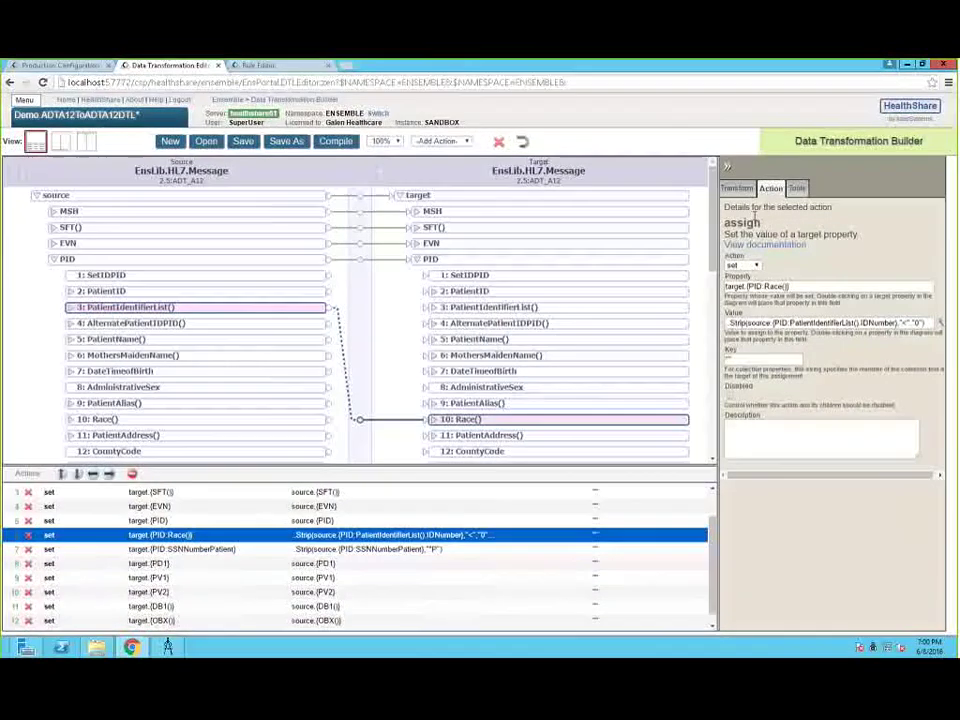
Step: Test the data transformation with the sample ADT_A12 message and compare the input and output PID fields
click(796, 188)
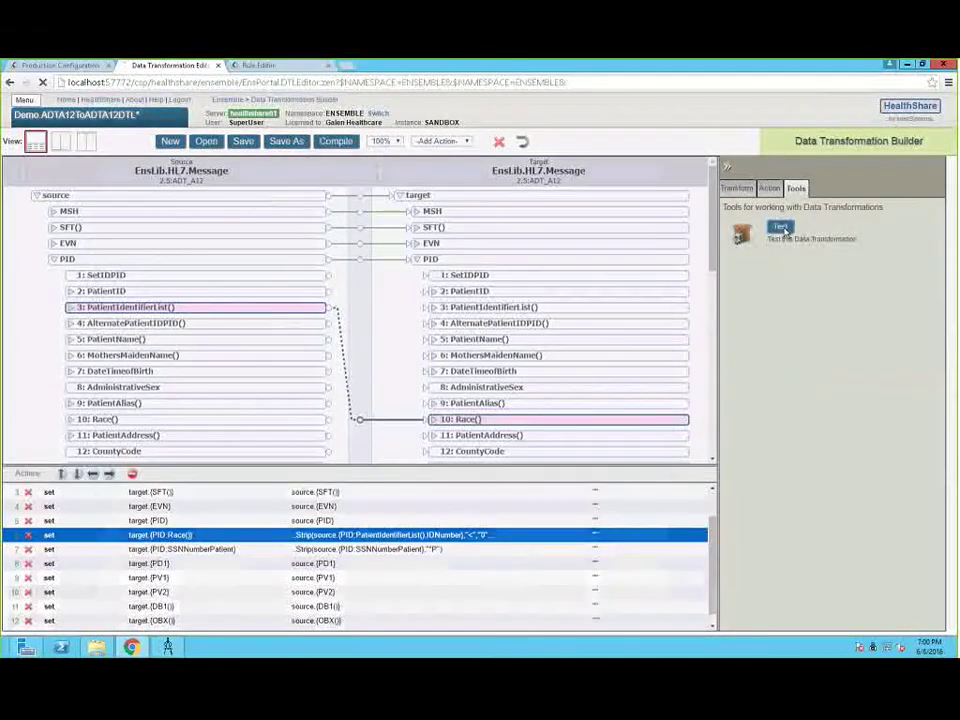
click(783, 231)
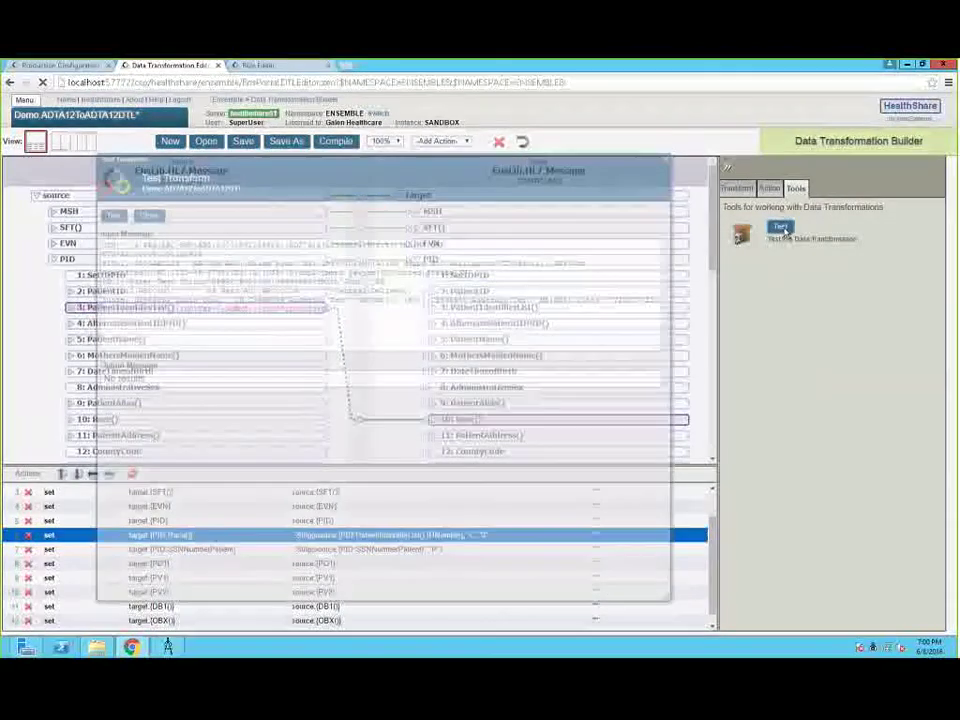
click(116, 217)
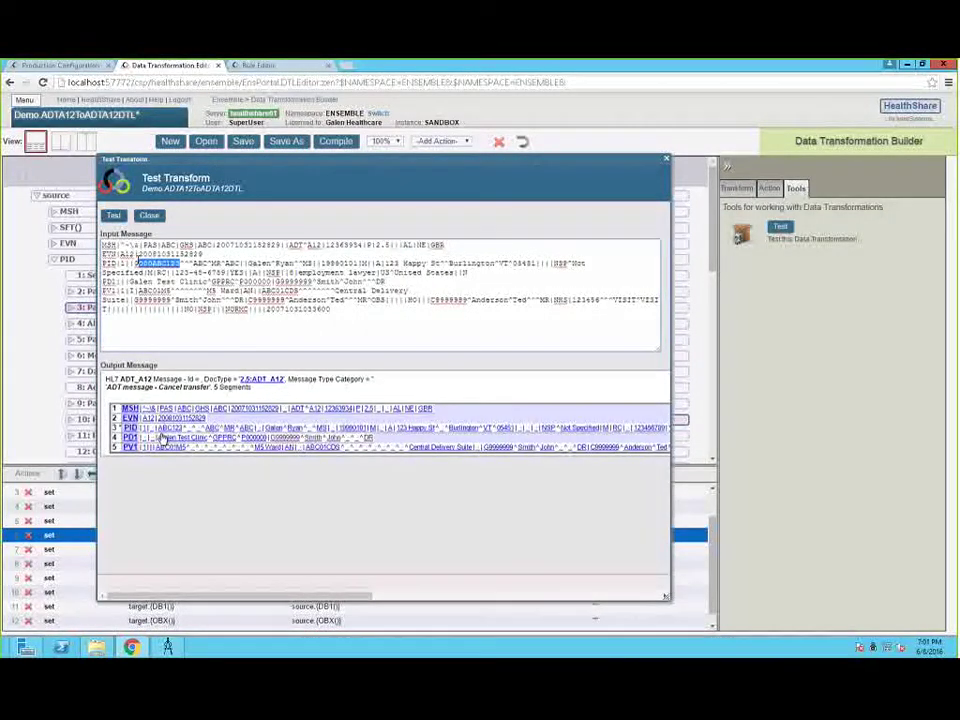
mouse_move(296, 590)
mouse_down()
mouse_move(384, 592)
mouse_move(304, 598)
mouse_up()
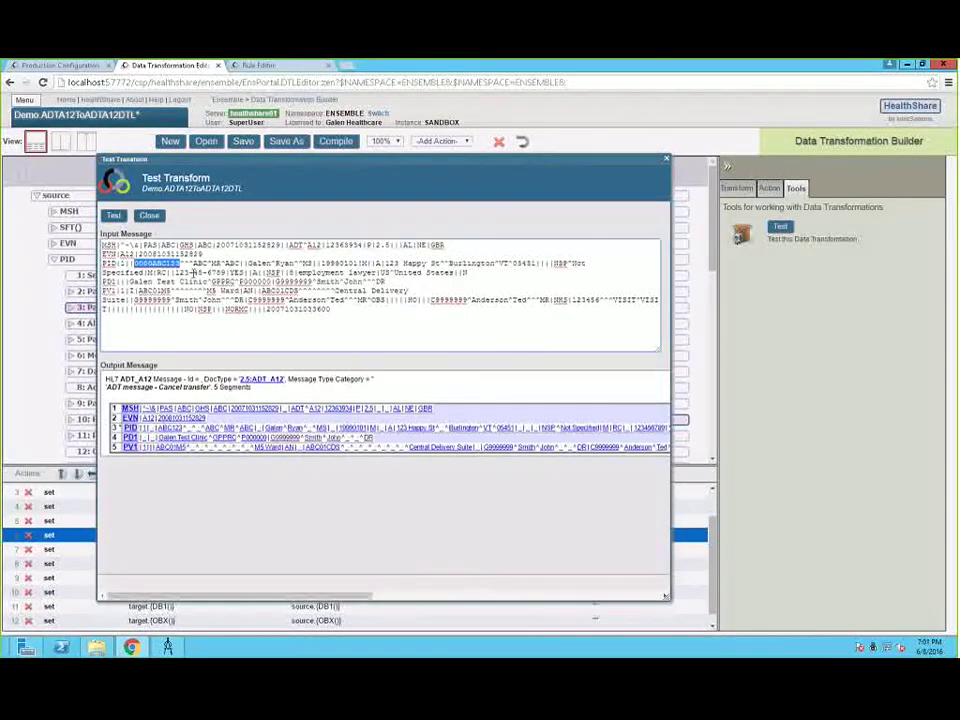
click(181, 272)
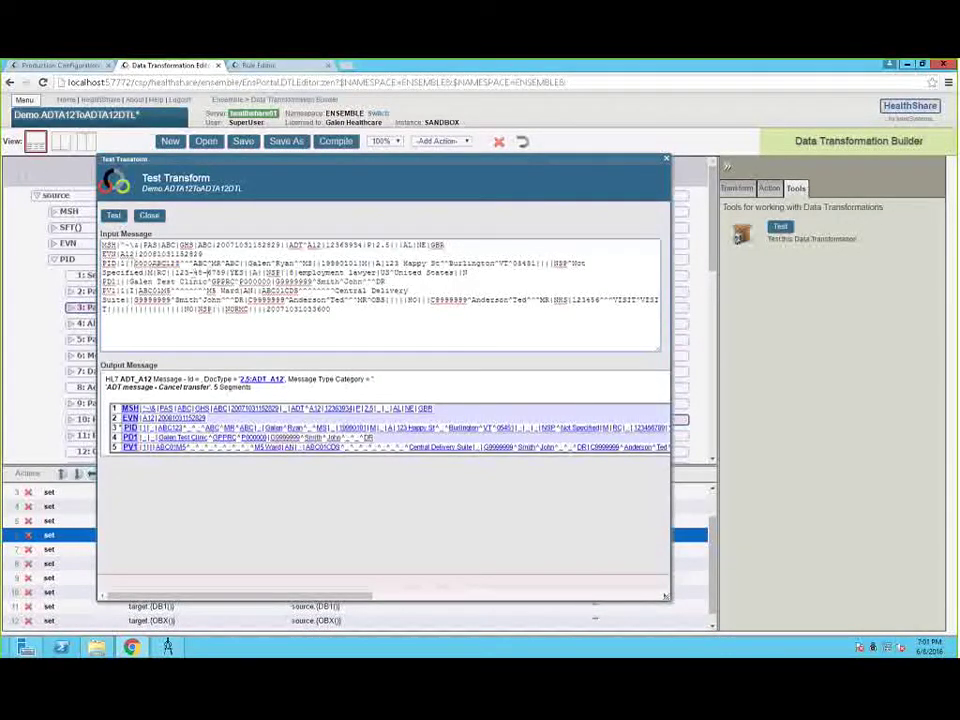
drag(333, 597, 400, 589)
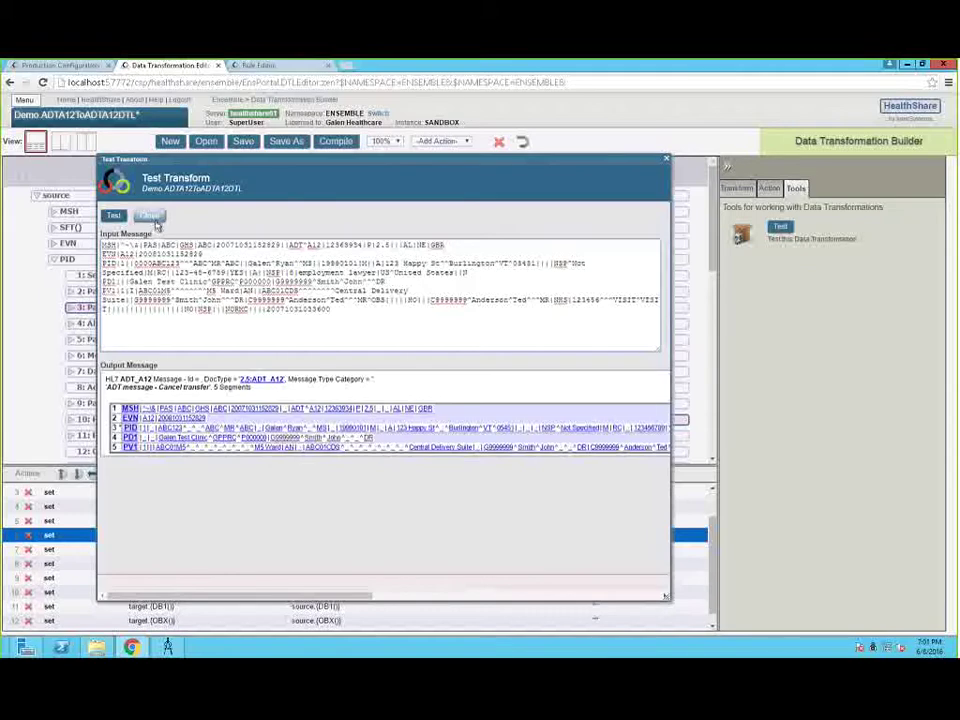
click(155, 222)
Step: Explore the new data transformation wizard's Demo package, HL7 and All Messages source types and source class finder, and cancel it
click(170, 141)
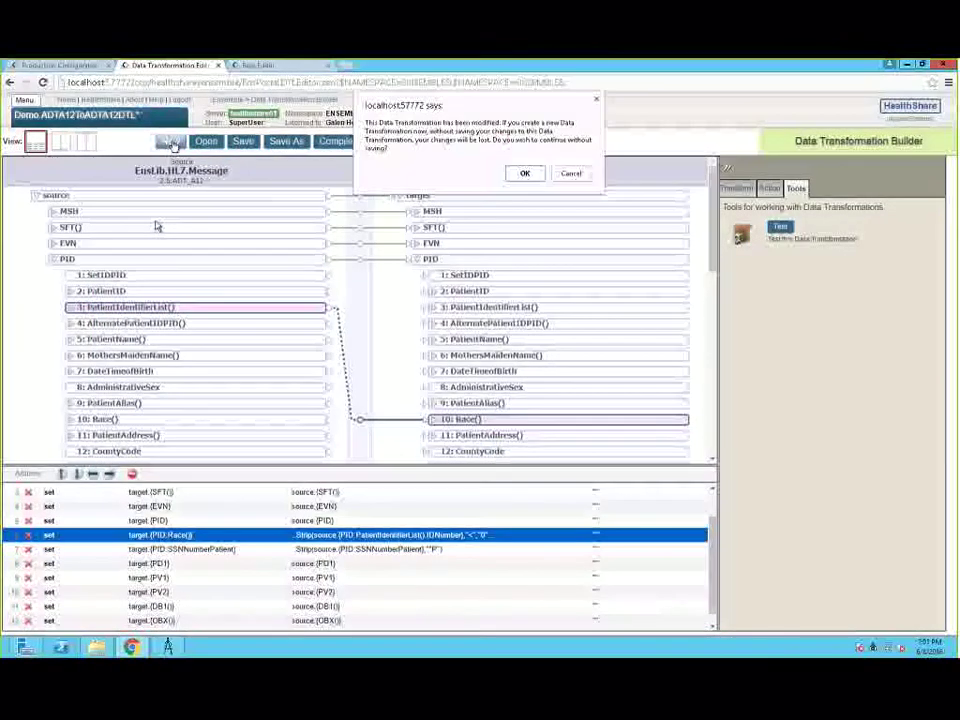
click(566, 174)
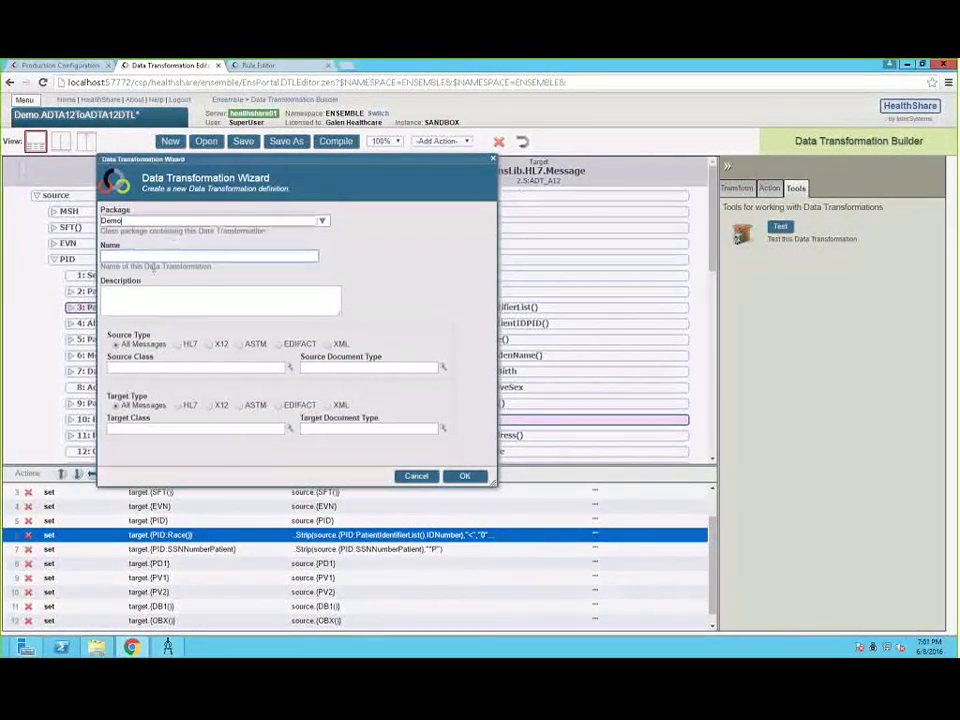
click(178, 346)
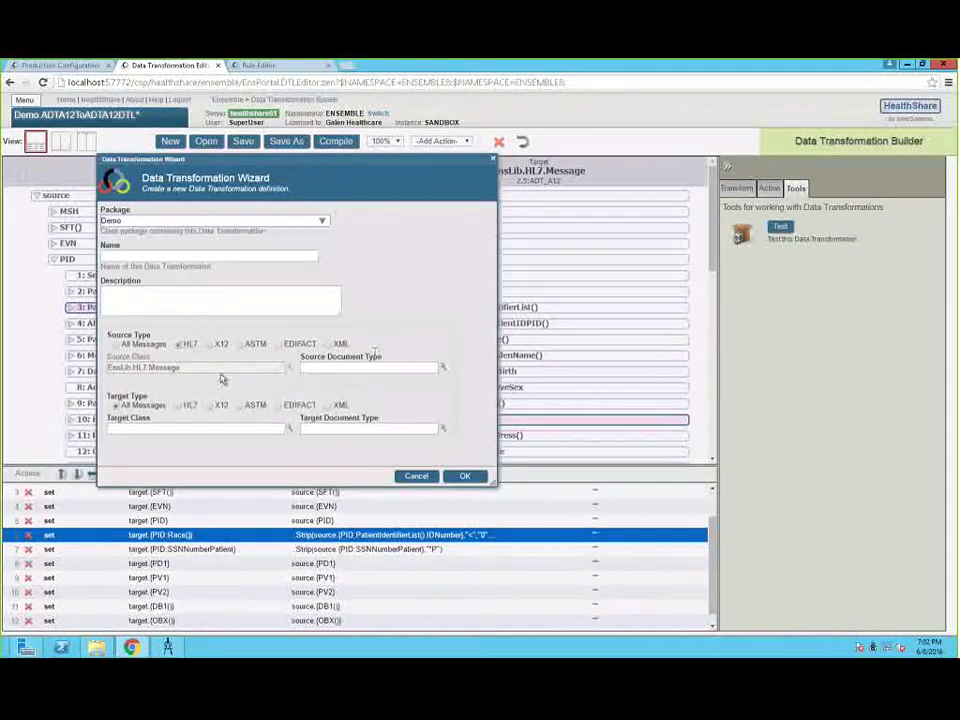
click(125, 346)
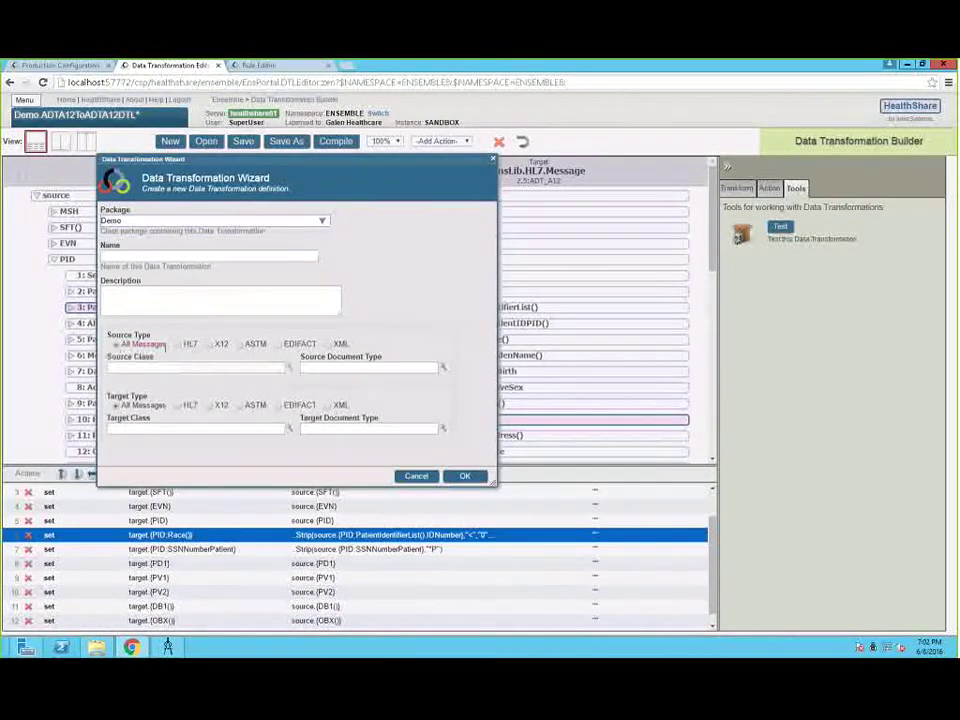
click(289, 368)
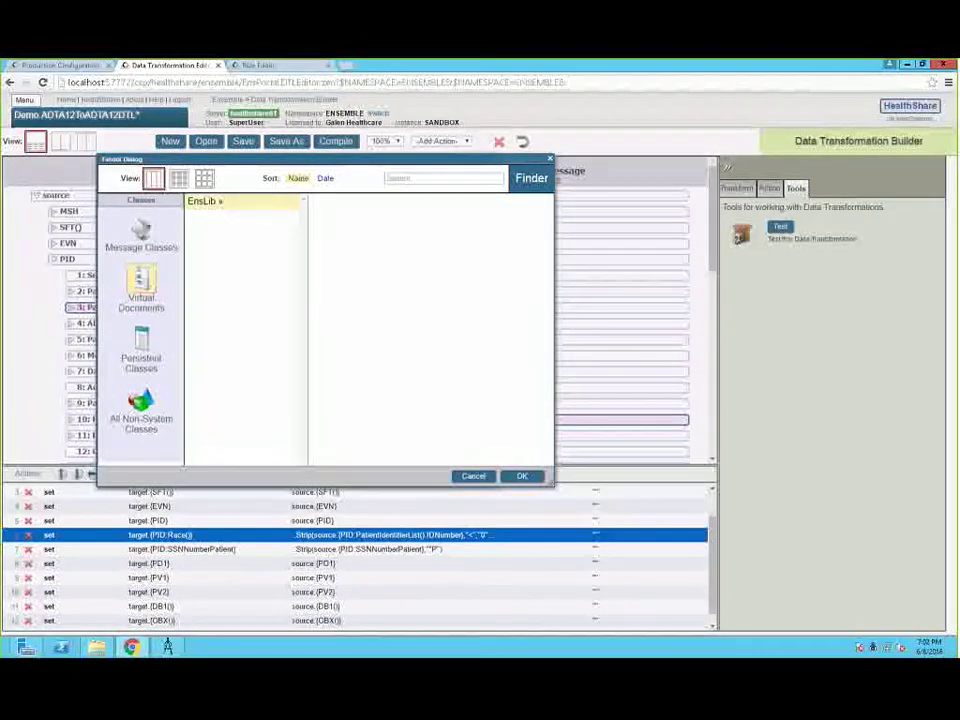
click(484, 477)
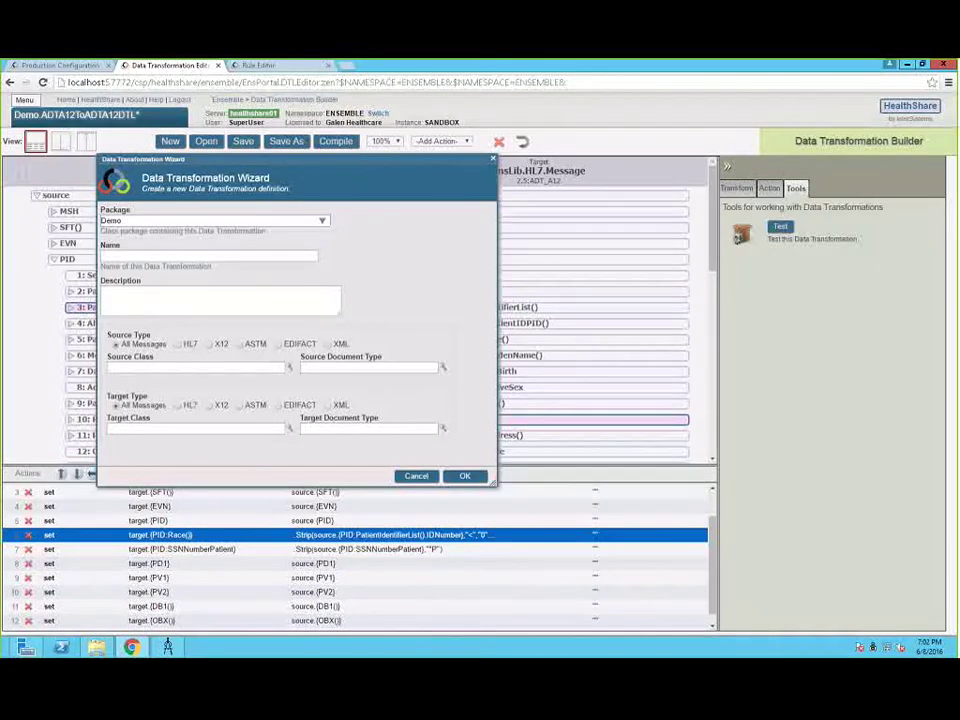
click(418, 477)
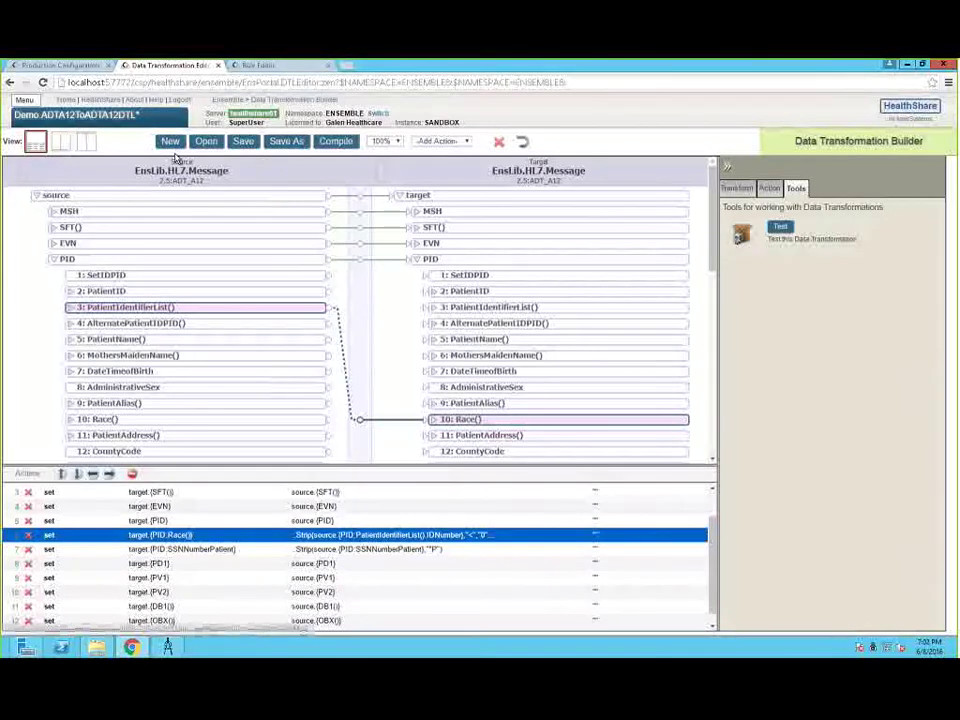
Step: Open the data transformation LabOBXToOBXDTL from the Demo.HL7 package, discarding the unsaved changes
click(206, 141)
click(521, 191)
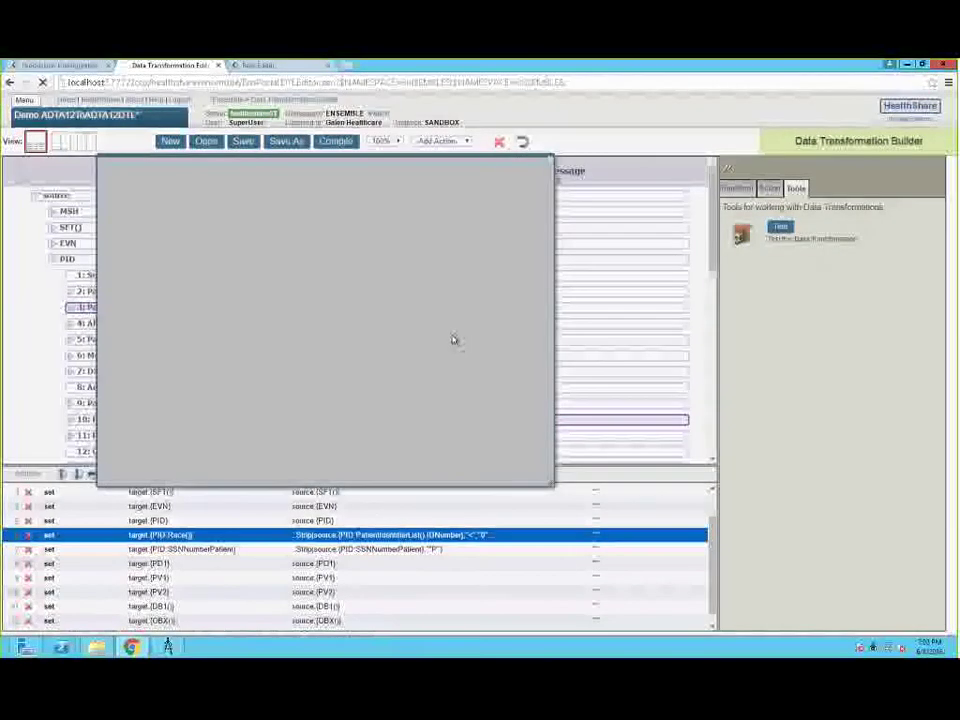
click(200, 201)
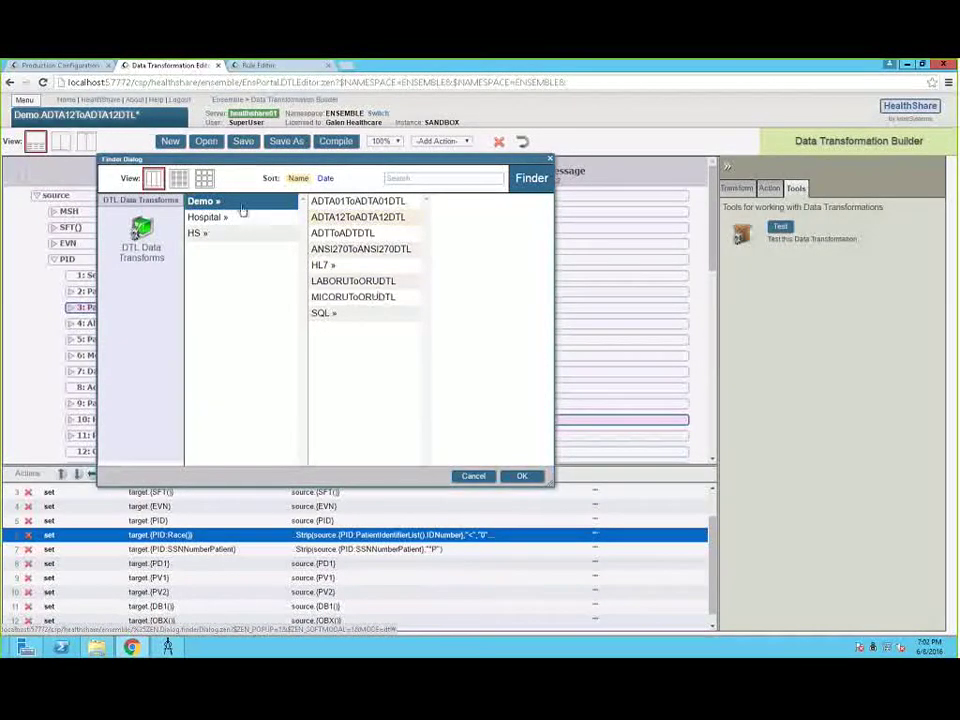
click(356, 249)
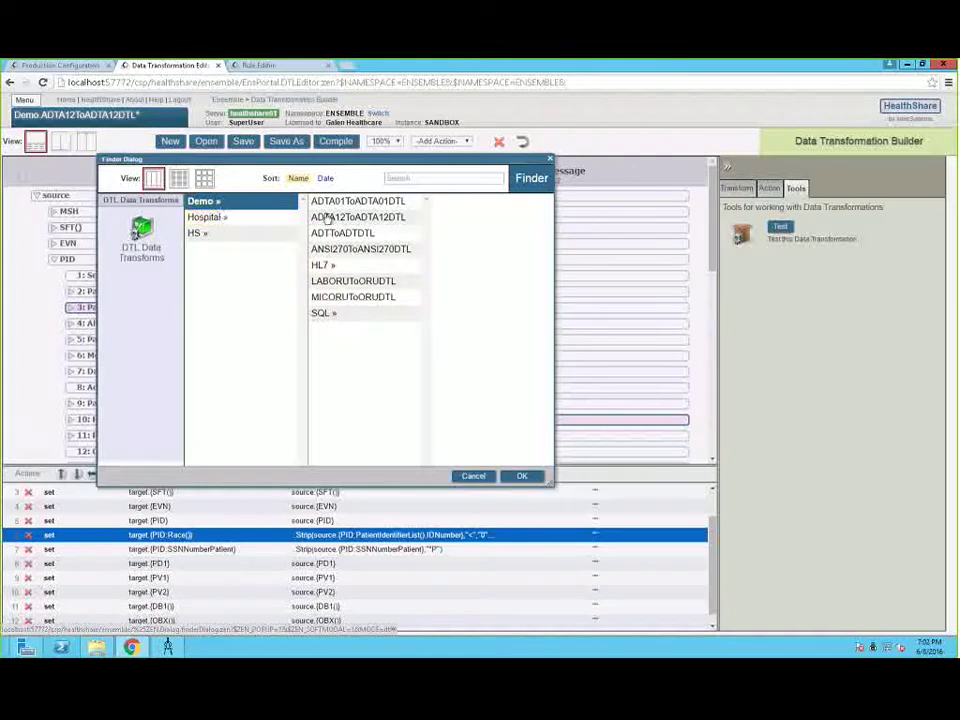
click(340, 266)
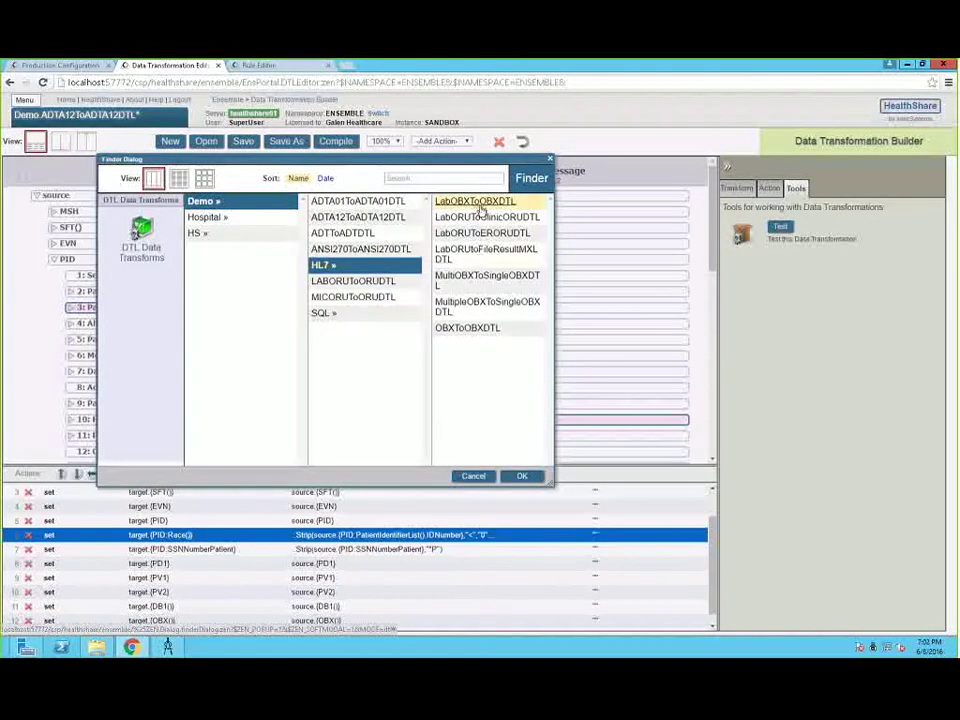
double_click(478, 204)
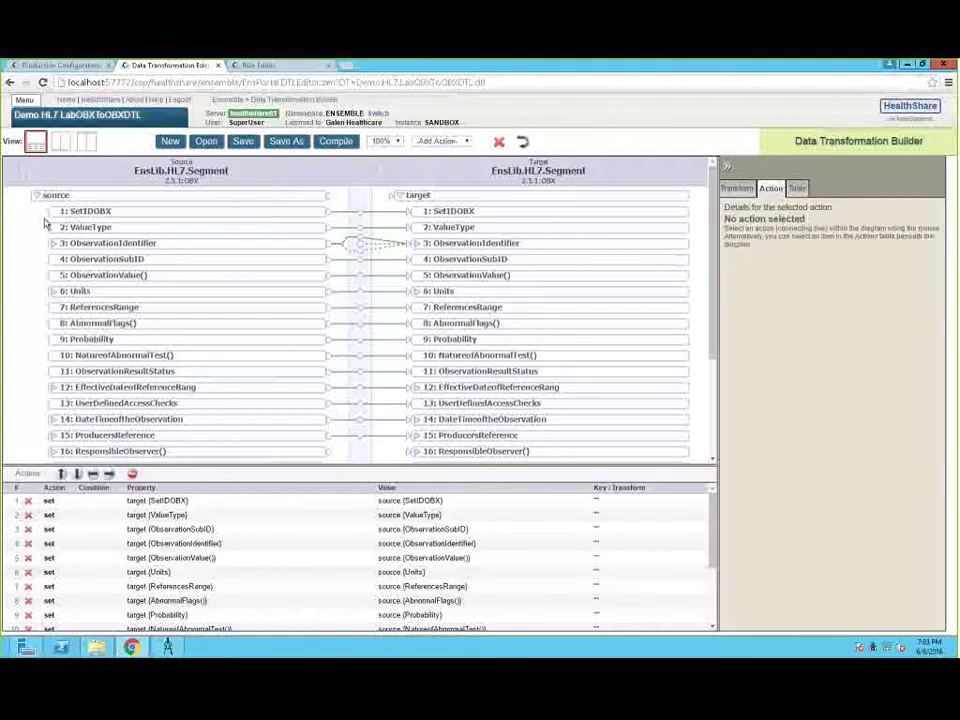
Step: Return to the production configuration and open the Demo.SQL.Production production in place of the current one
click(62, 65)
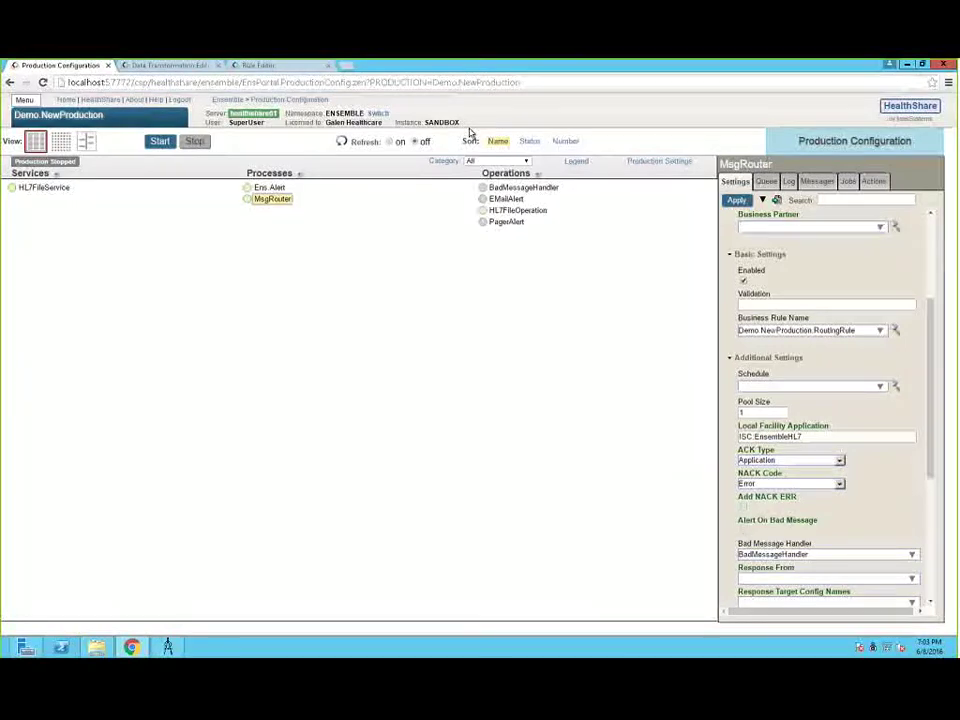
click(650, 165)
click(876, 182)
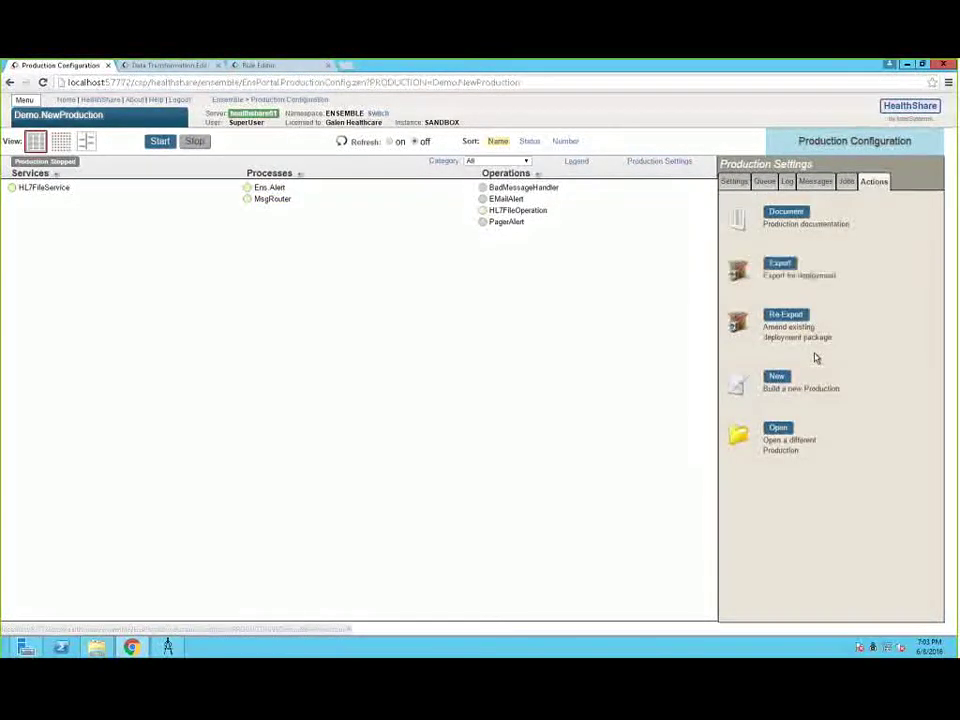
click(778, 428)
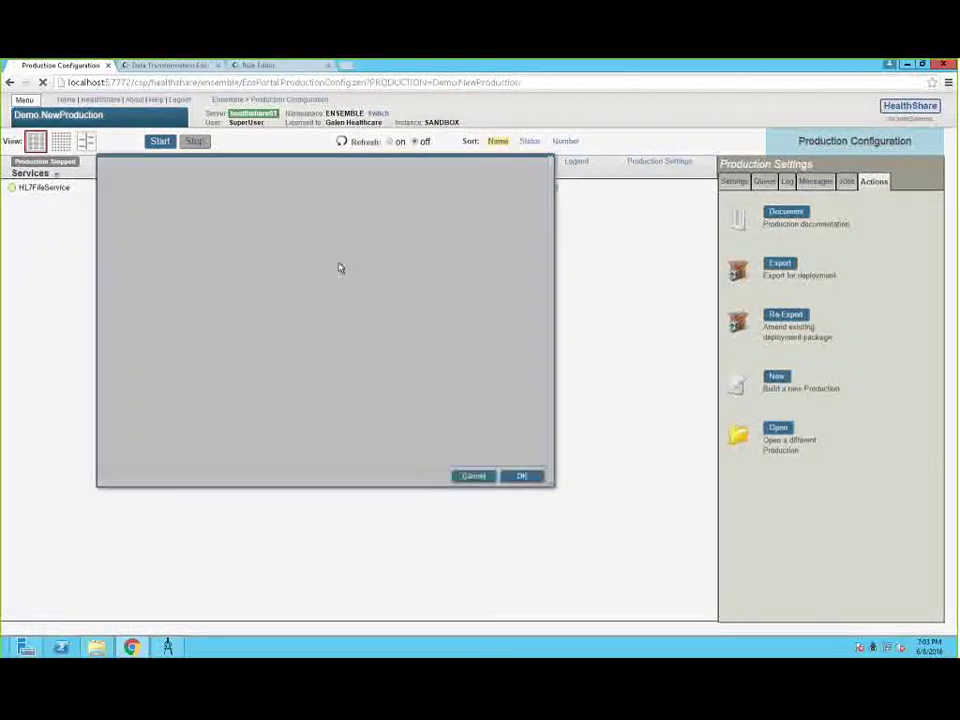
click(210, 202)
click(406, 265)
double_click(445, 202)
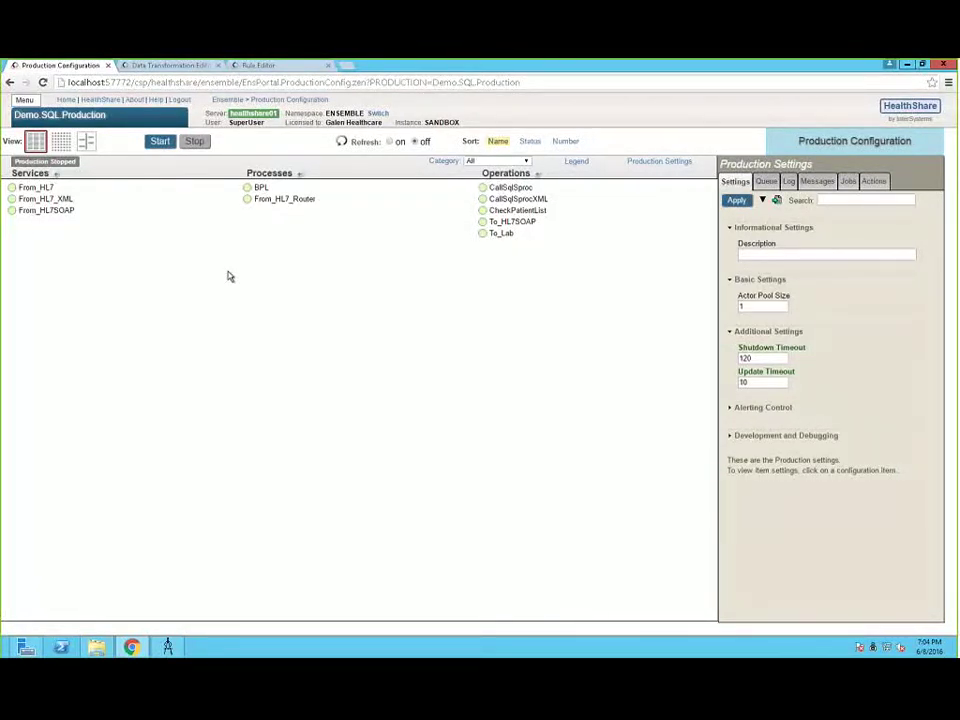
Step: Start Demo.SQL.Production and close its start-up progress report
click(160, 141)
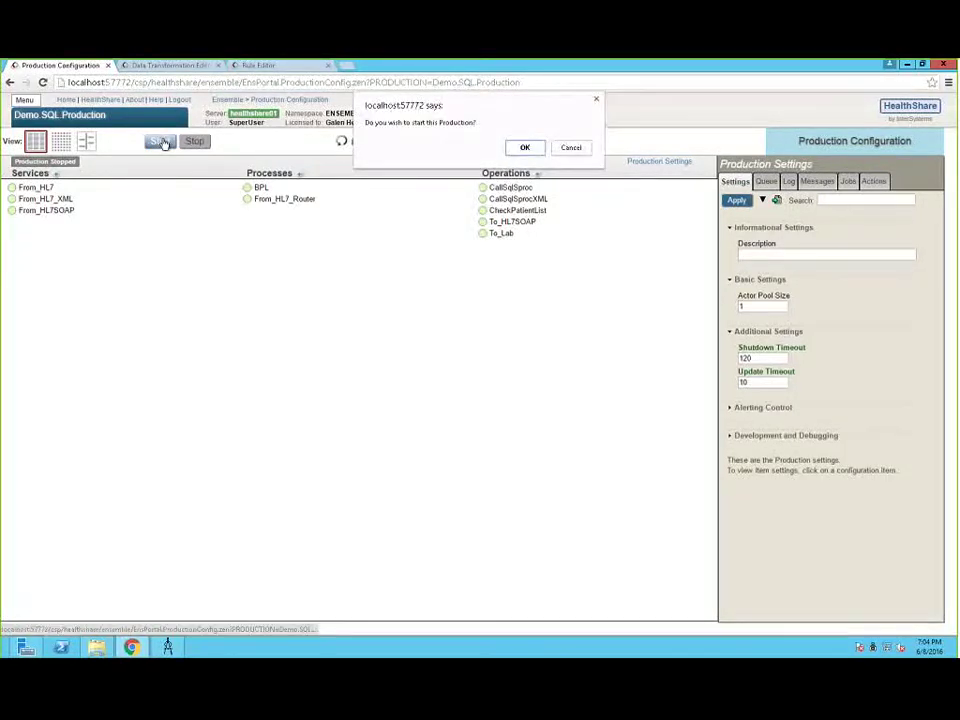
click(520, 147)
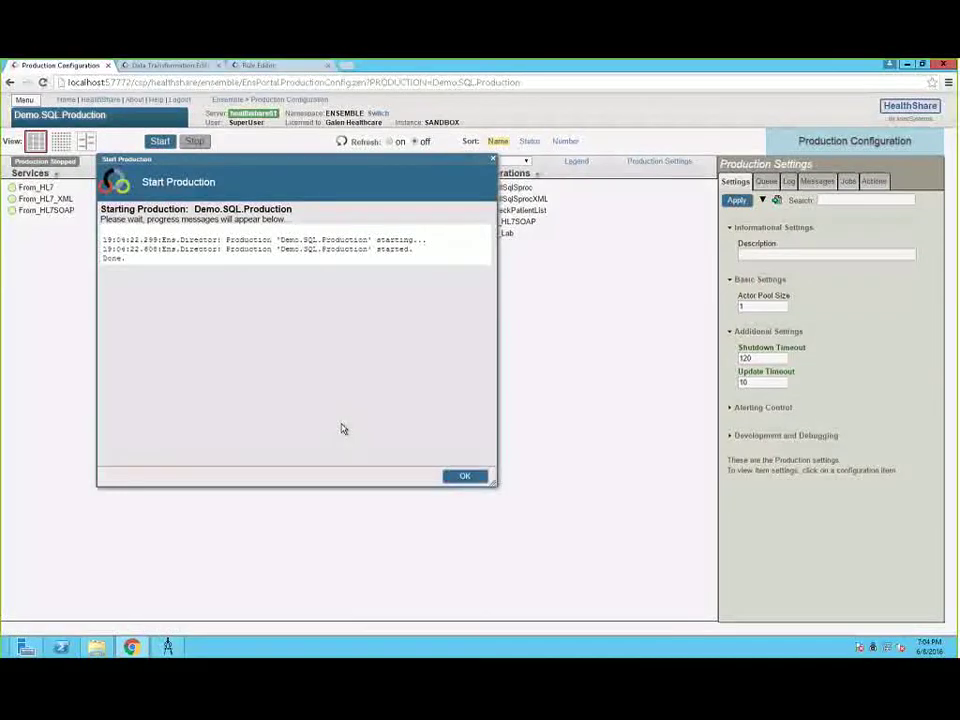
click(465, 476)
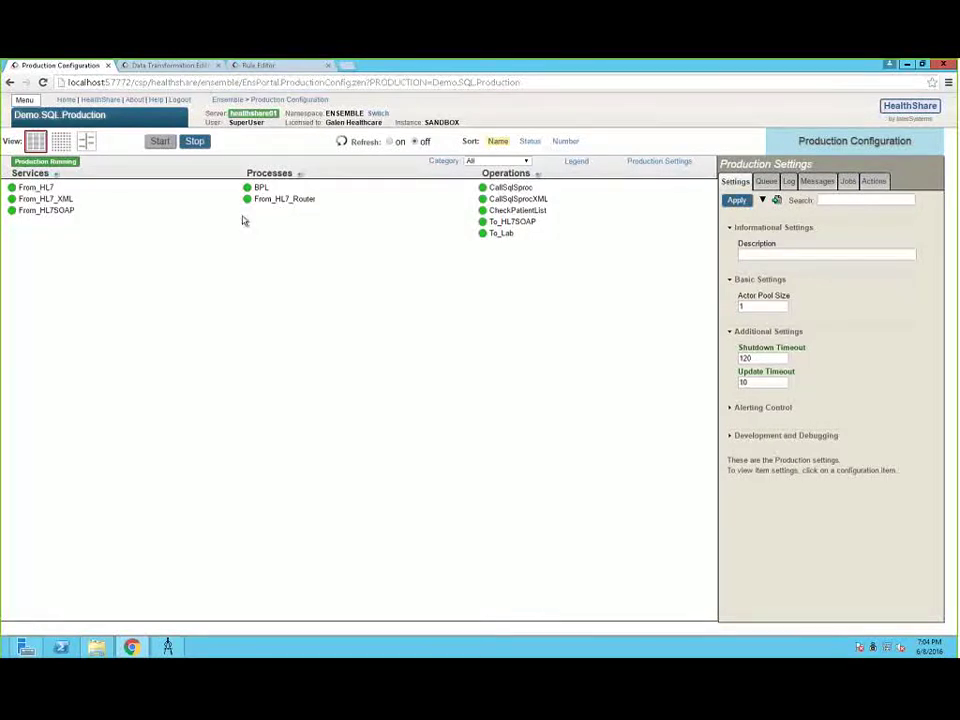
Step: Open the BPL process's class Demo.SQL.BPL in the Business Process Designer and view the settings of its Wait activities
click(260, 188)
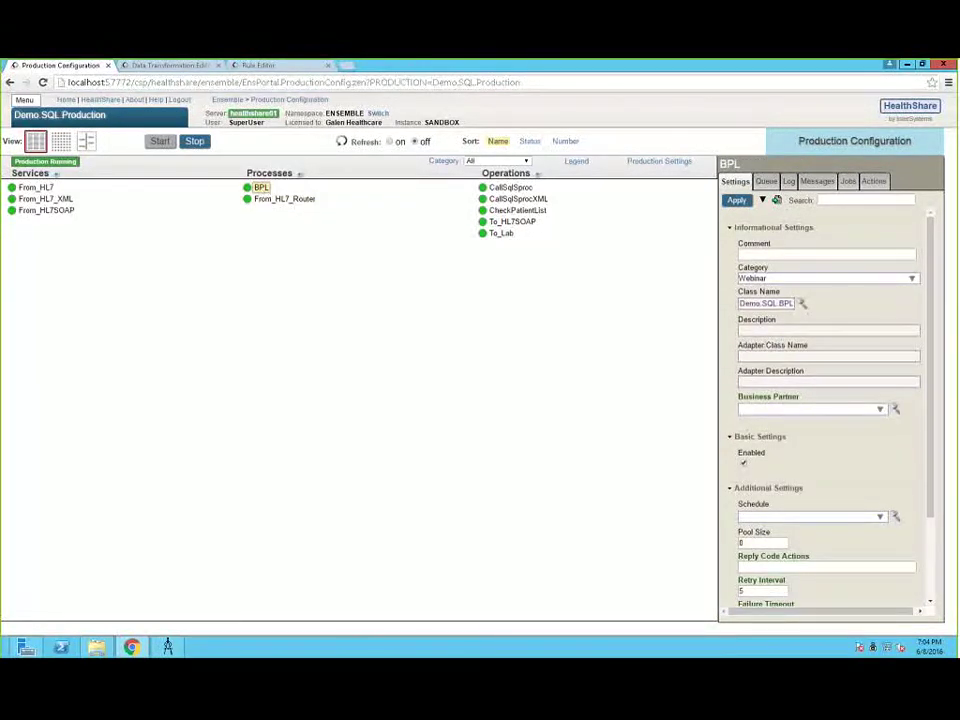
click(802, 305)
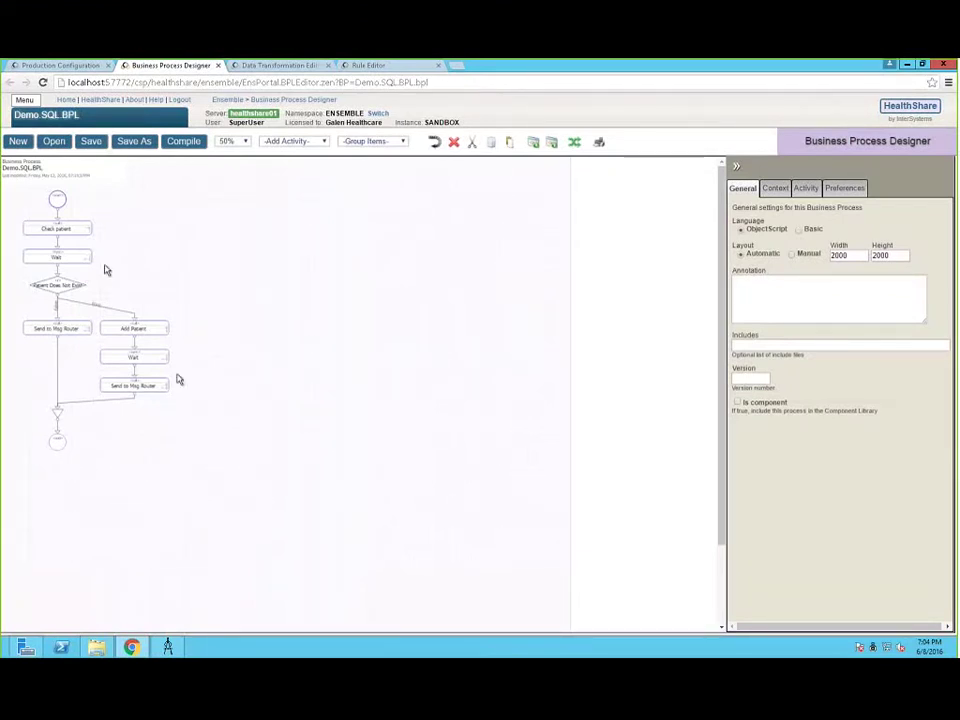
click(133, 357)
click(57, 257)
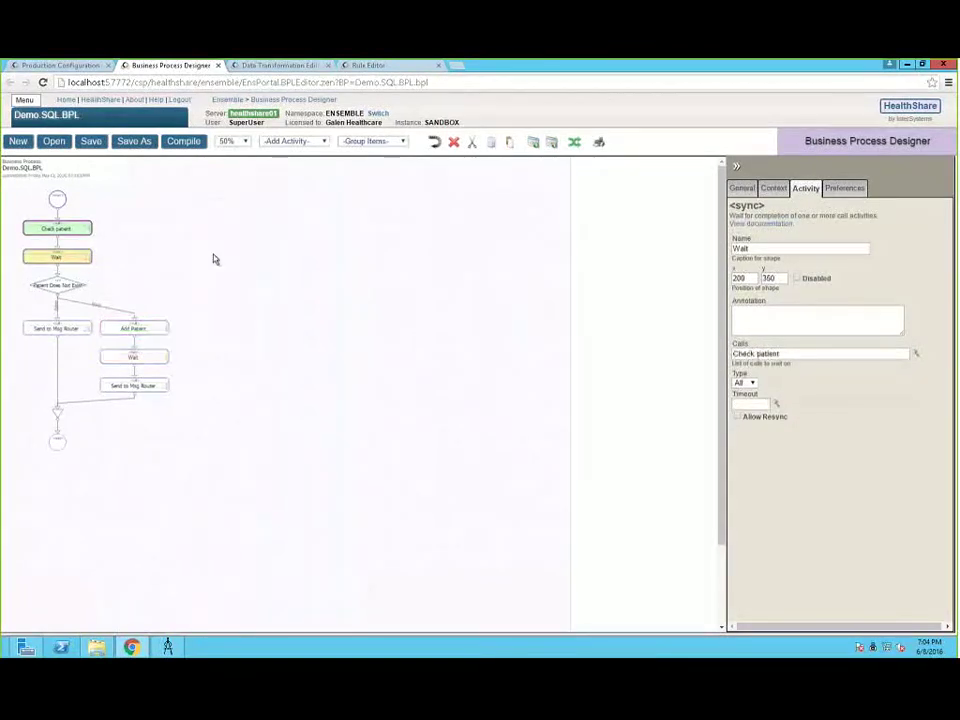
click(213, 259)
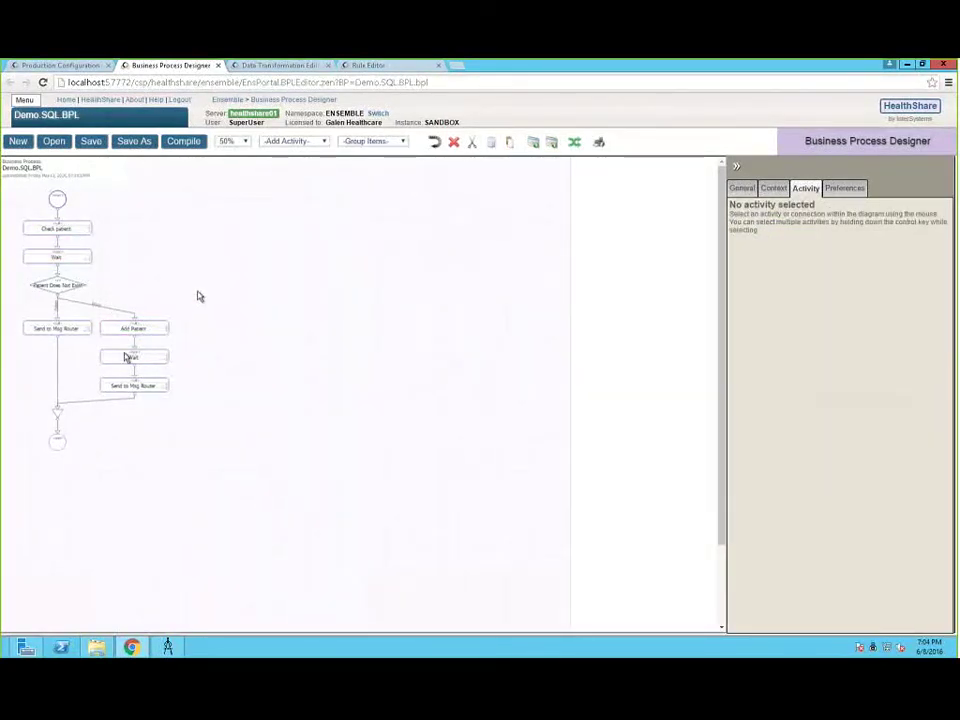
Step: Review the settings of the Check patient, Patient Does Not Exist, Add Patient and both Send to Msg Router activities
click(55, 228)
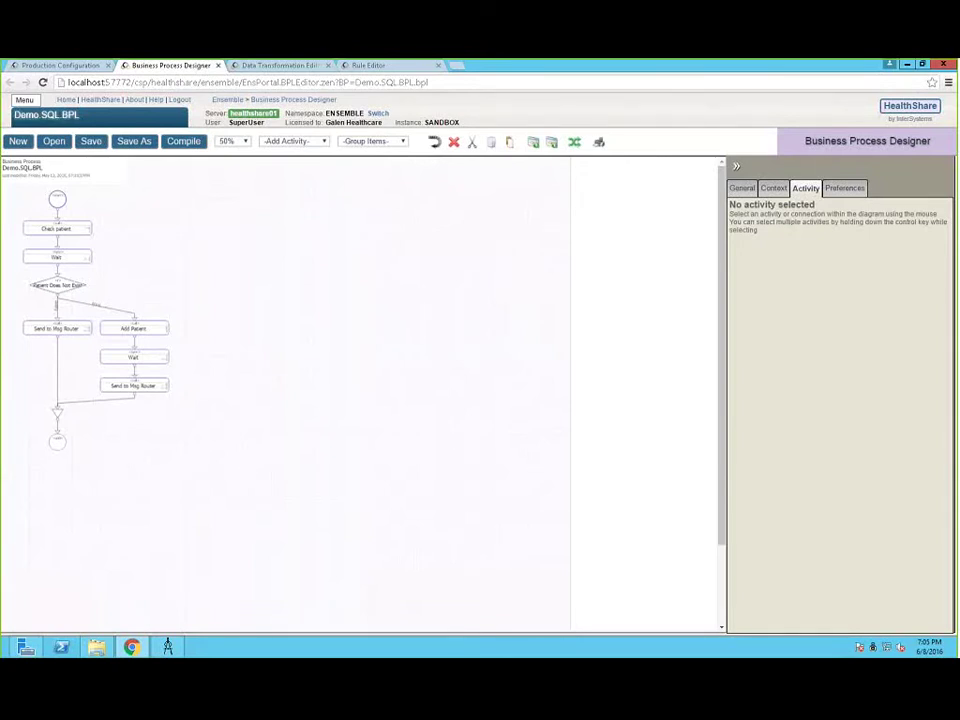
click(76, 232)
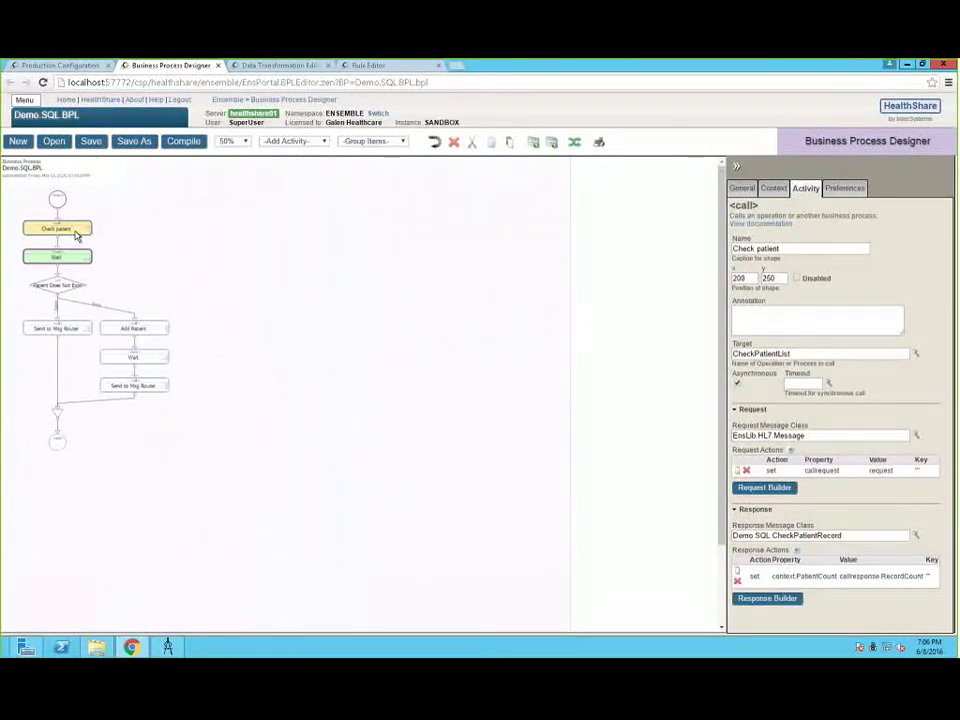
click(55, 284)
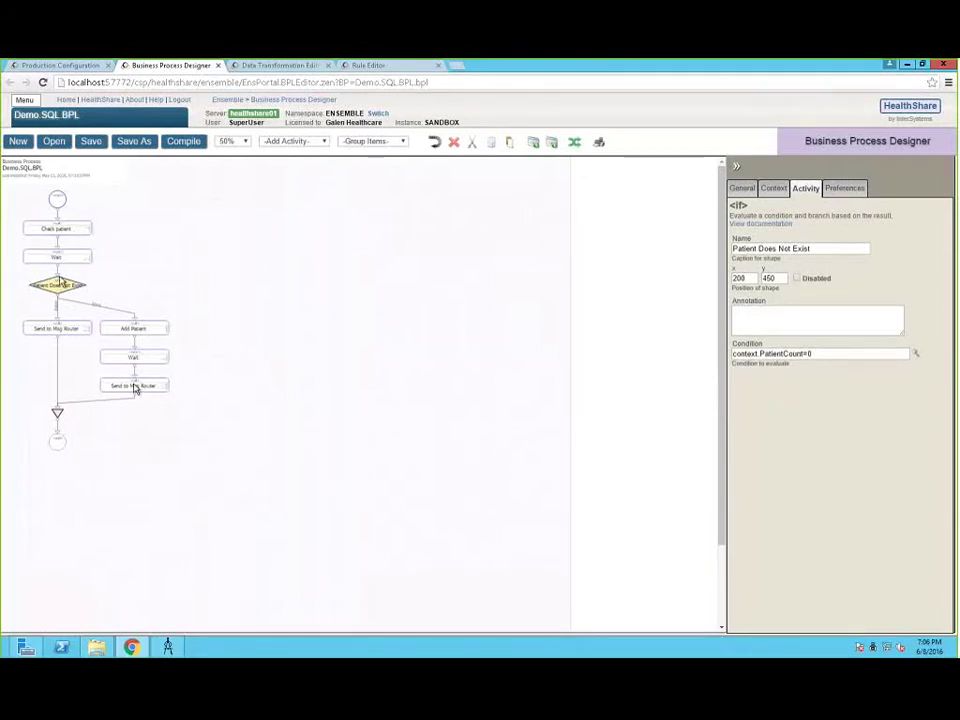
click(140, 332)
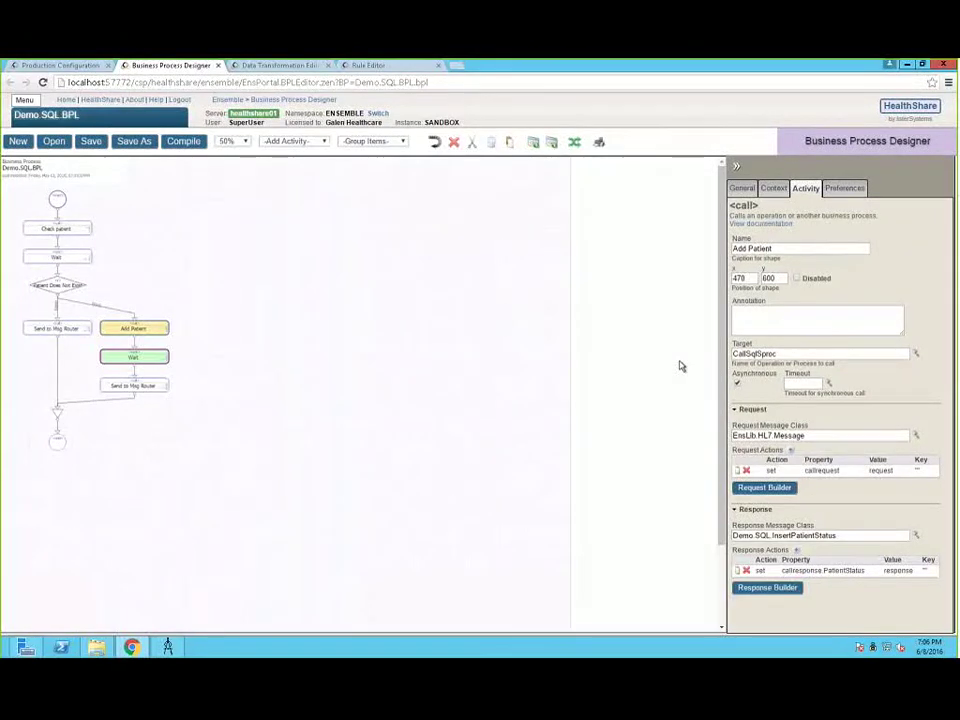
click(137, 390)
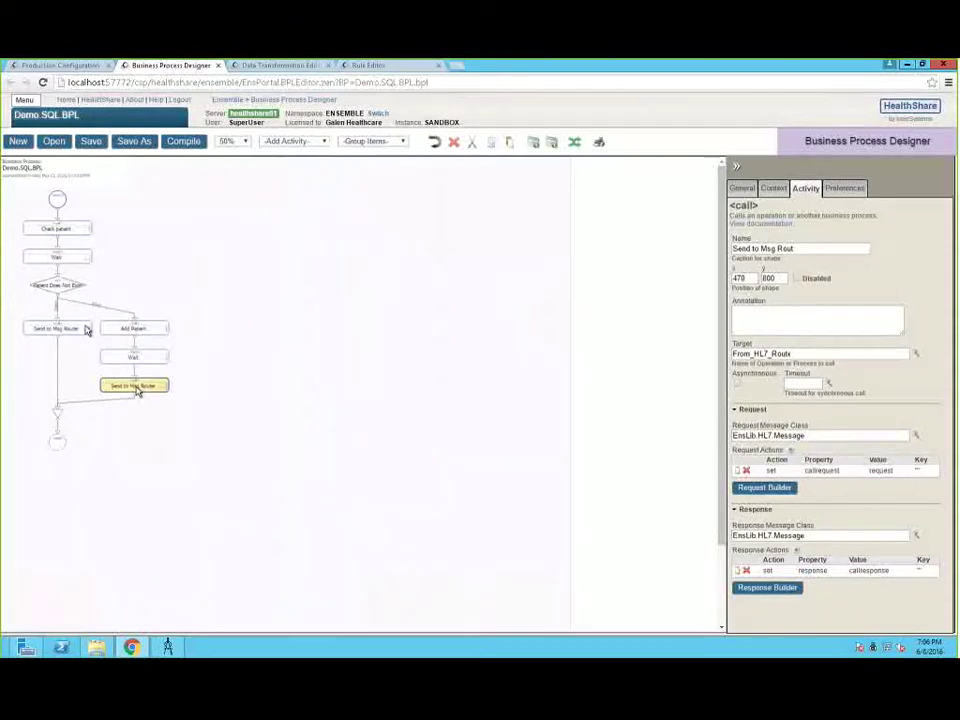
click(113, 278)
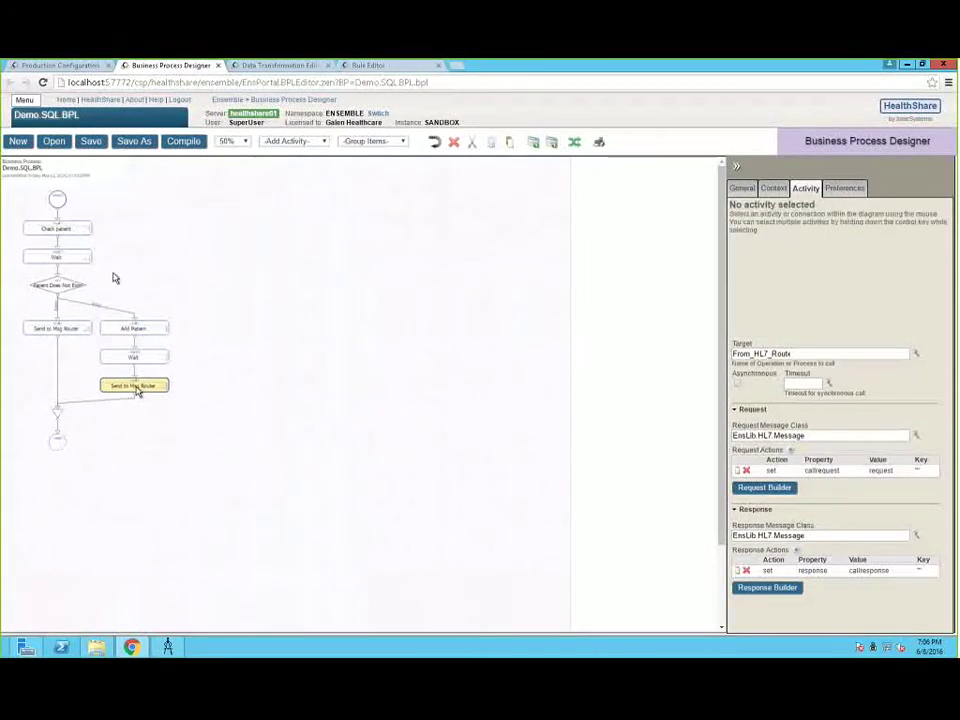
click(45, 333)
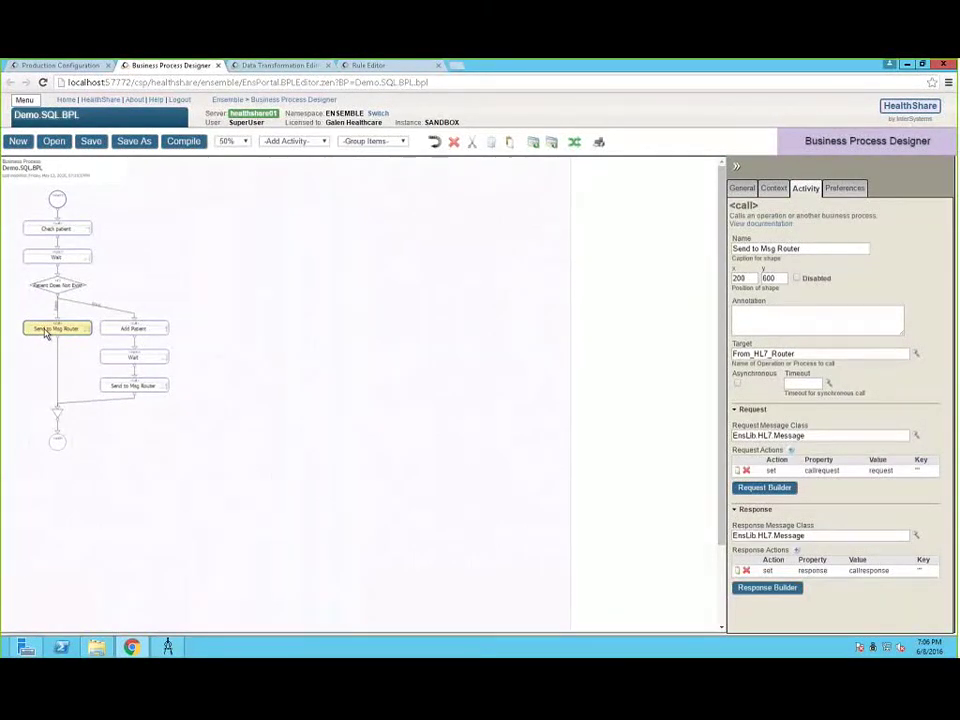
click(326, 332)
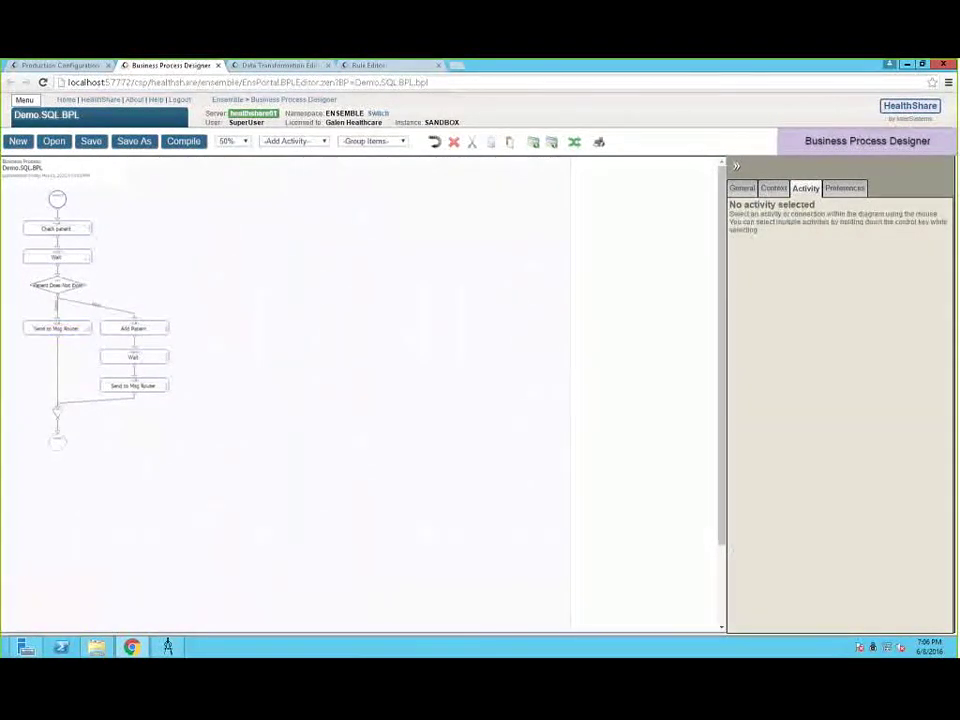
Step: Return to the production configuration and close the Data Transformation Editor and Rule Editor pages
key(ctrl+shift+Tab)
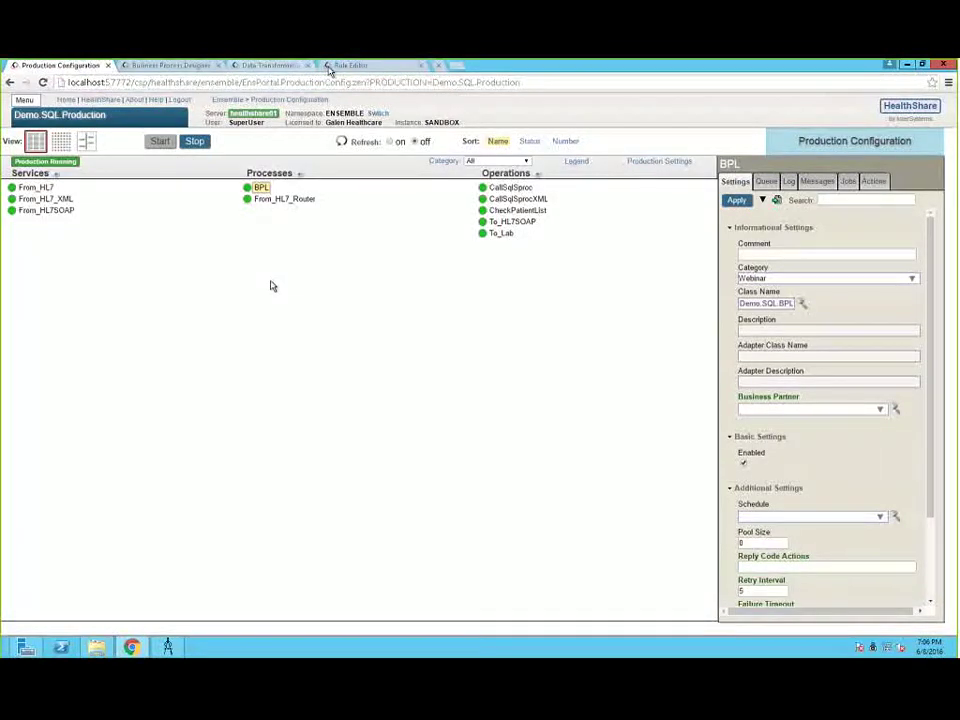
click(327, 65)
click(327, 65)
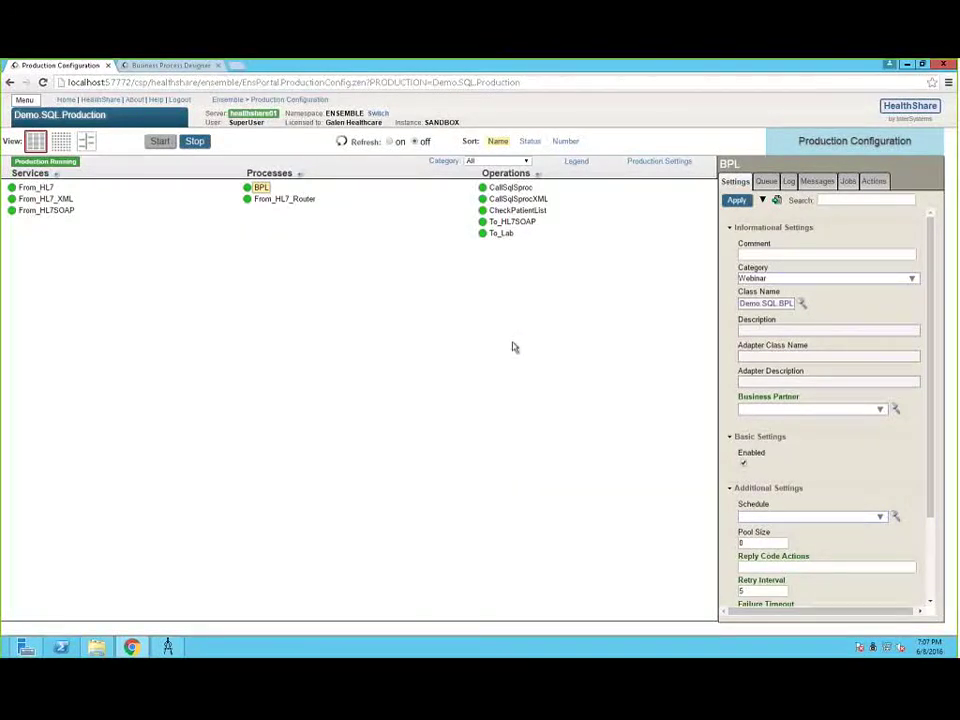
Step: In File Explorer, copy the sample message file ADT_A12_1 into the From_HL7 folder, then return to the production configuration
click(96, 647)
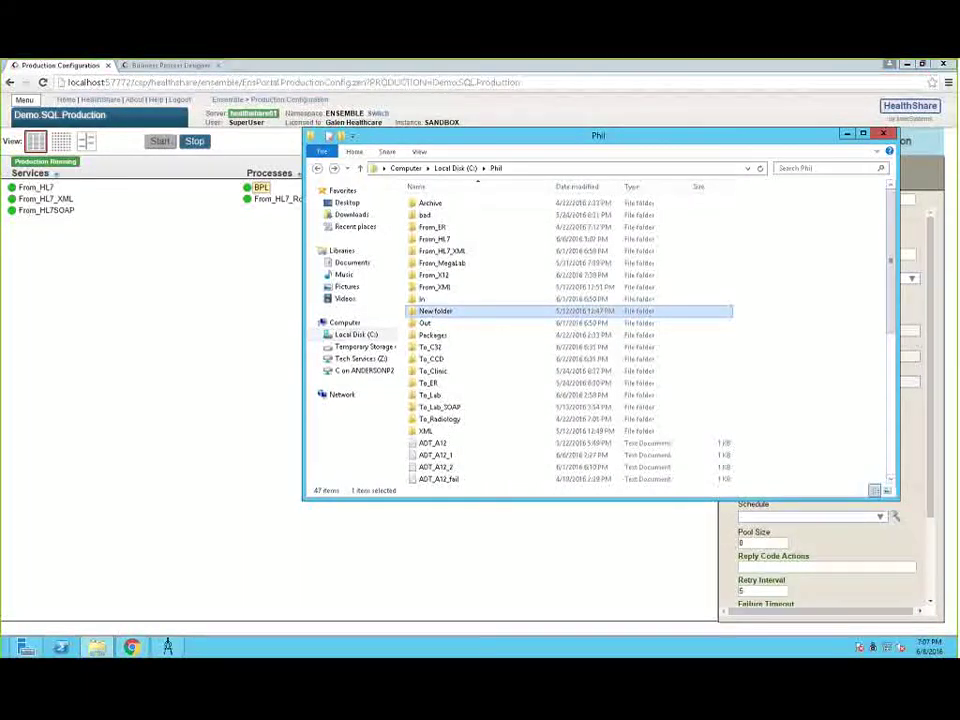
right_click(446, 455)
click(474, 555)
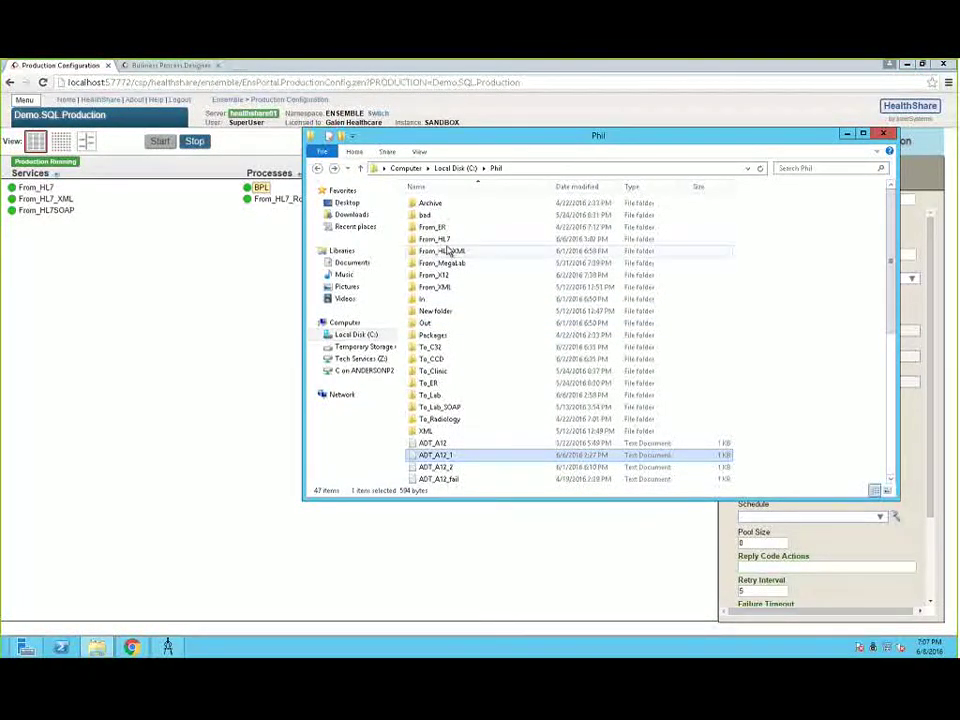
double_click(436, 239)
right_click(474, 347)
click(505, 420)
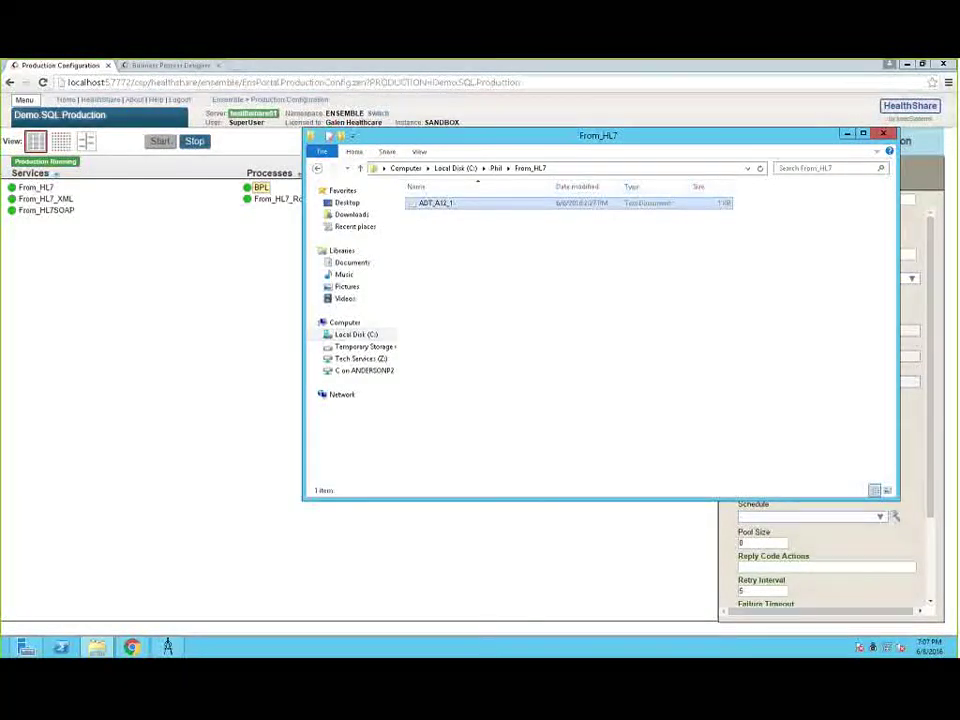
click(847, 137)
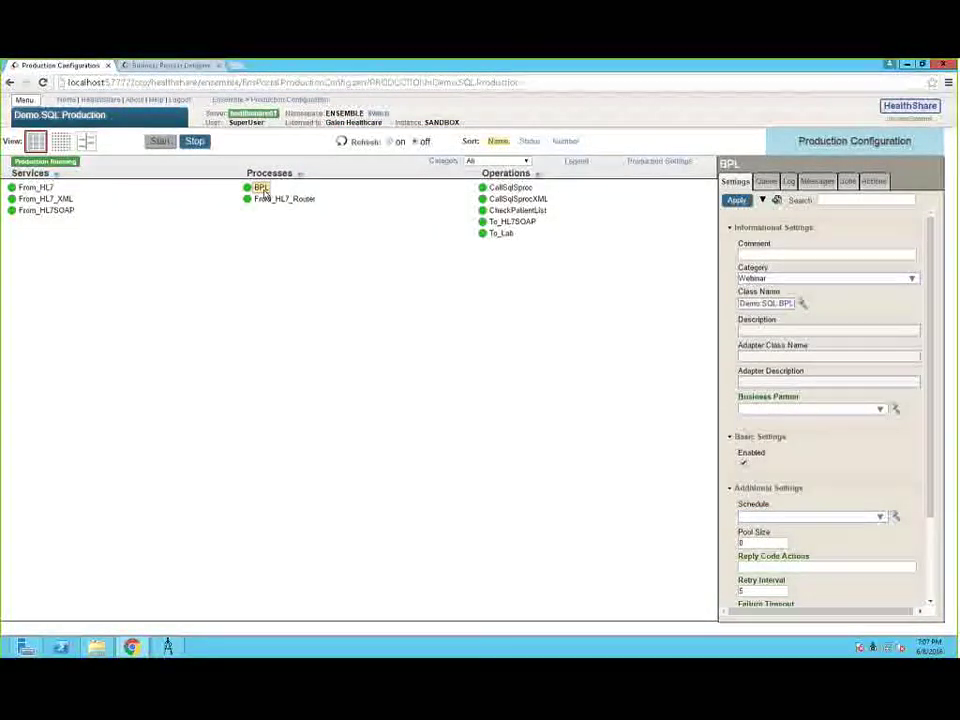
Step: View the From_HL7 service's messages and open them in the full Message Viewer
click(42, 191)
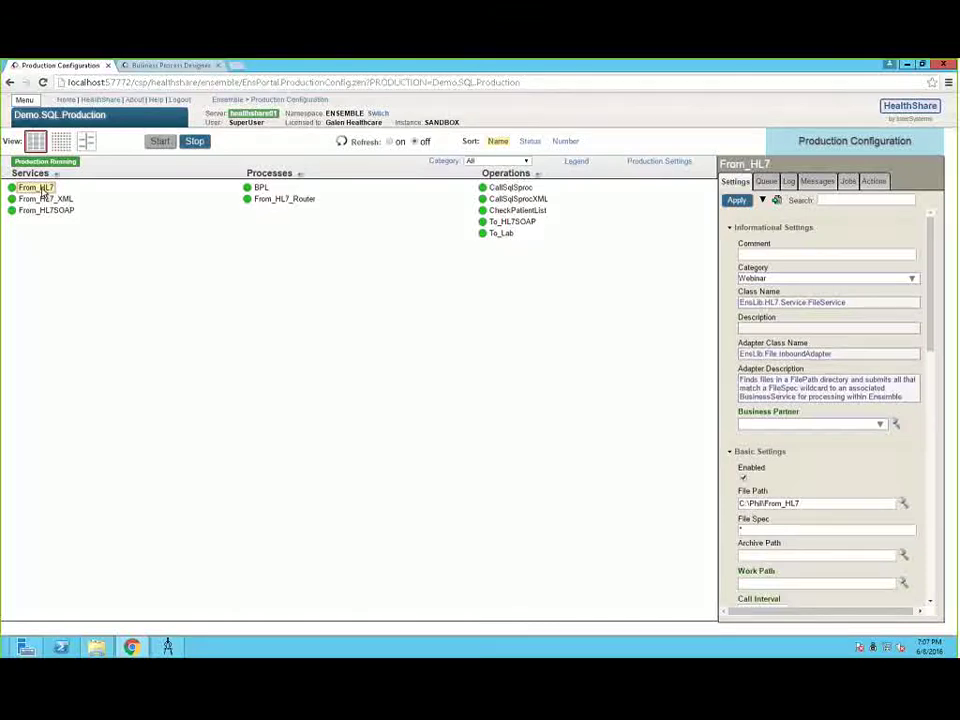
click(815, 182)
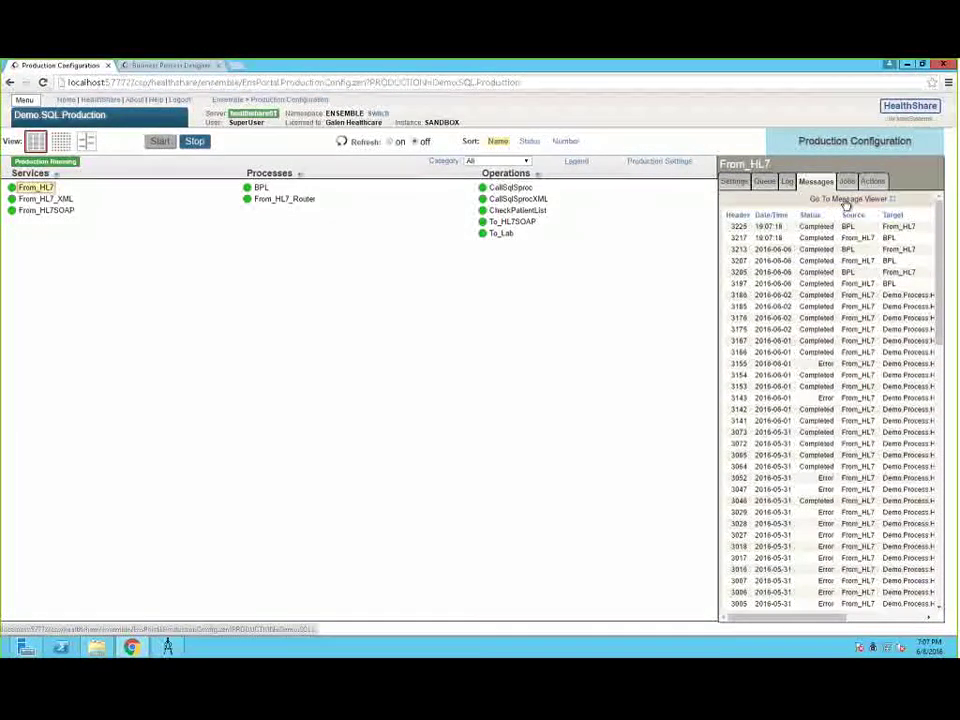
click(845, 200)
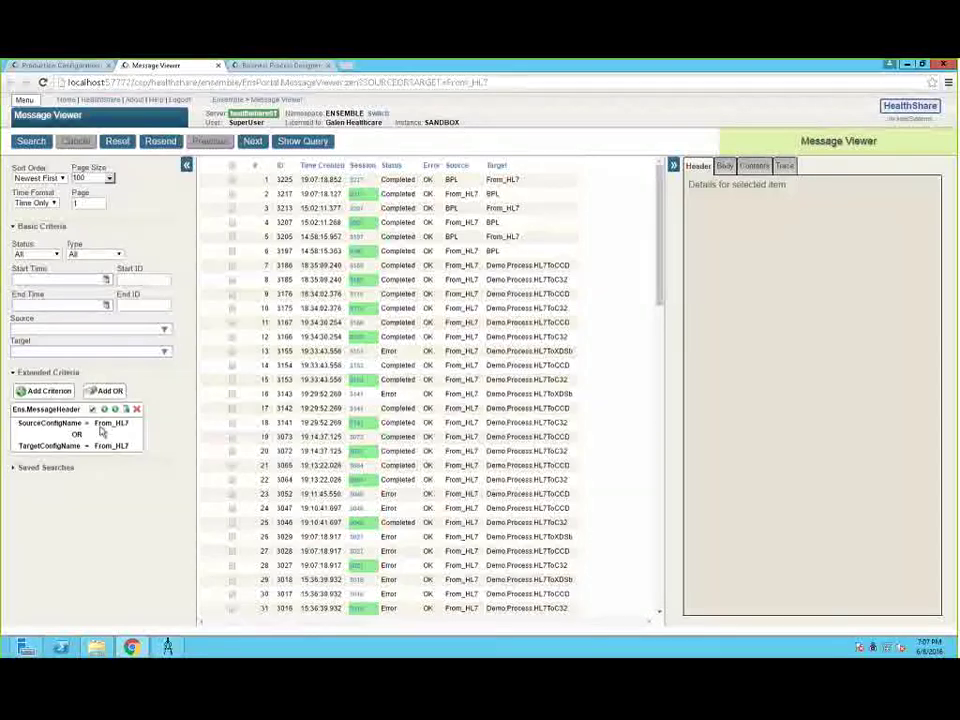
Step: Delete the From_HL7 source-or-target criterion and list the messages of all production components
click(137, 410)
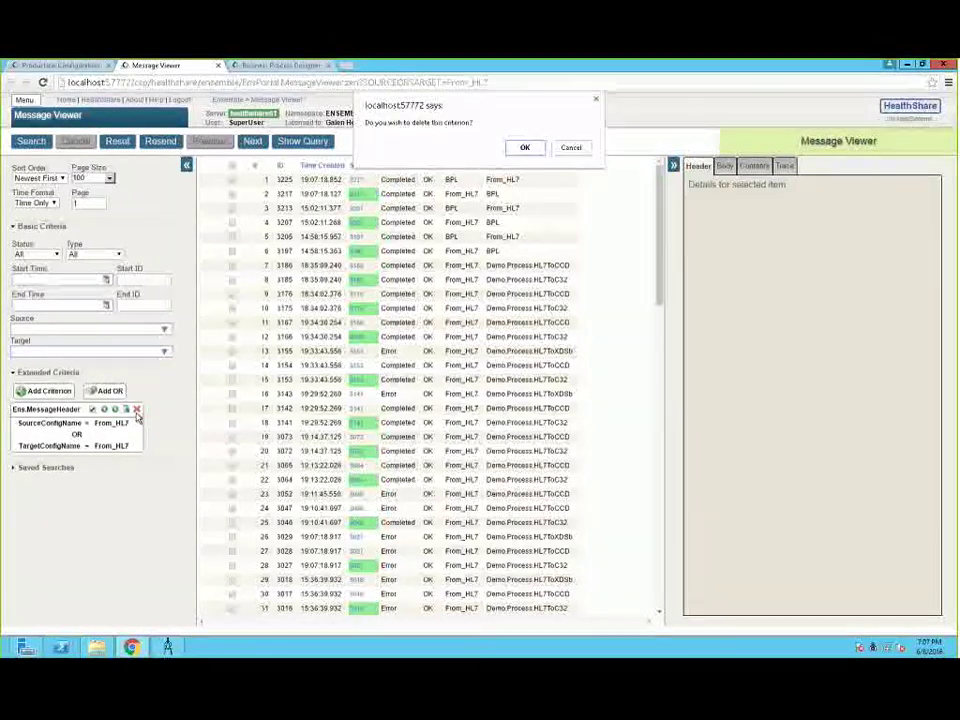
key(Return)
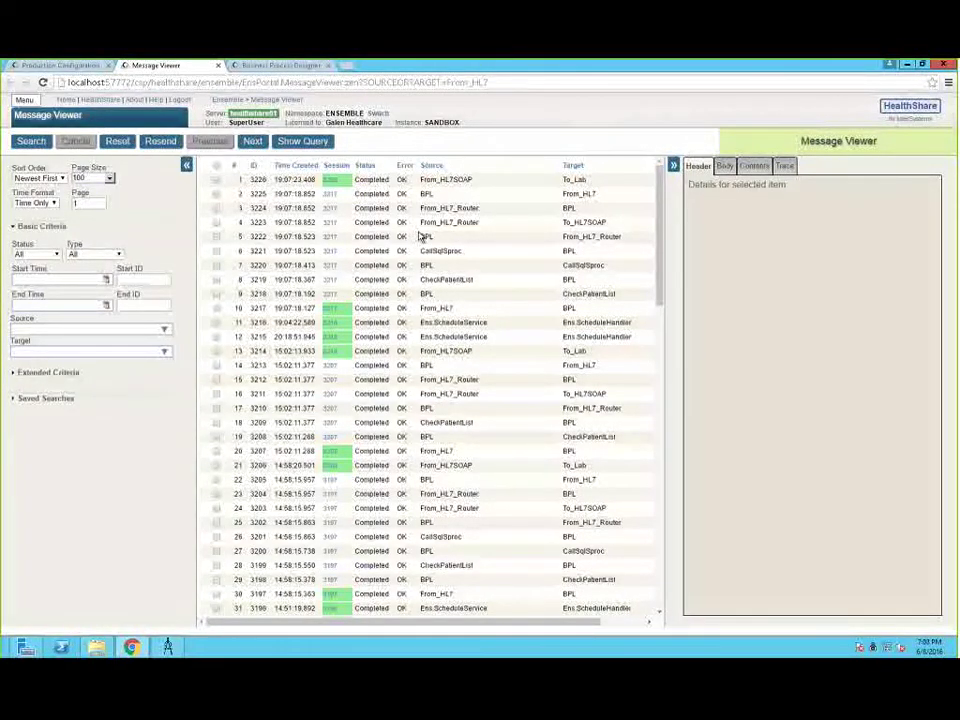
click(420, 236)
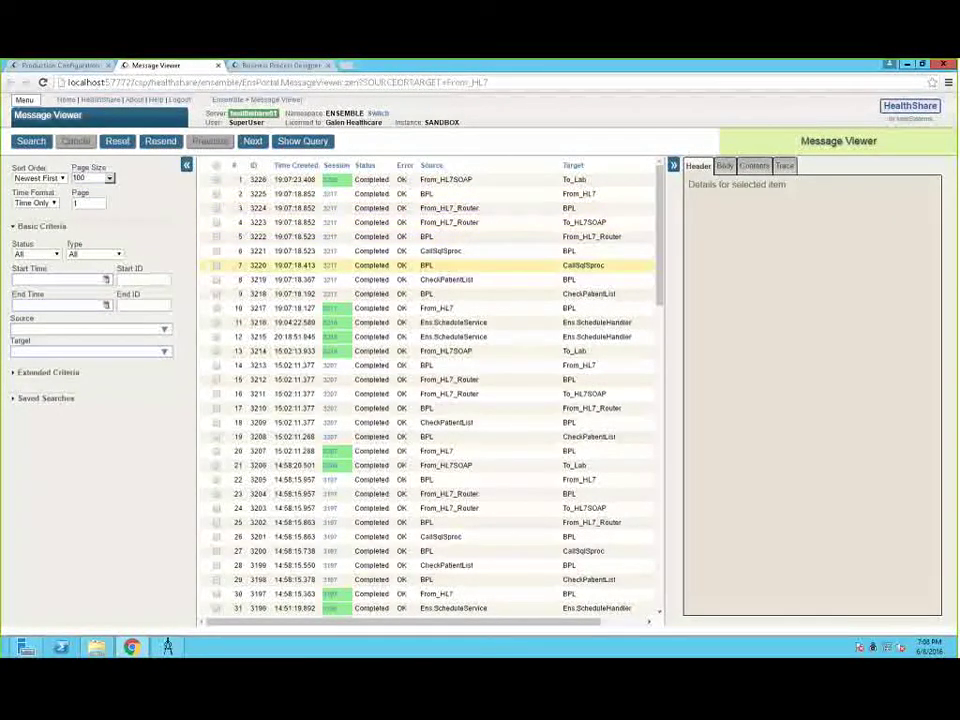
Step: Search for messages of type Session Start and view the header of the newest message from From_HL7 to BPL
click(121, 257)
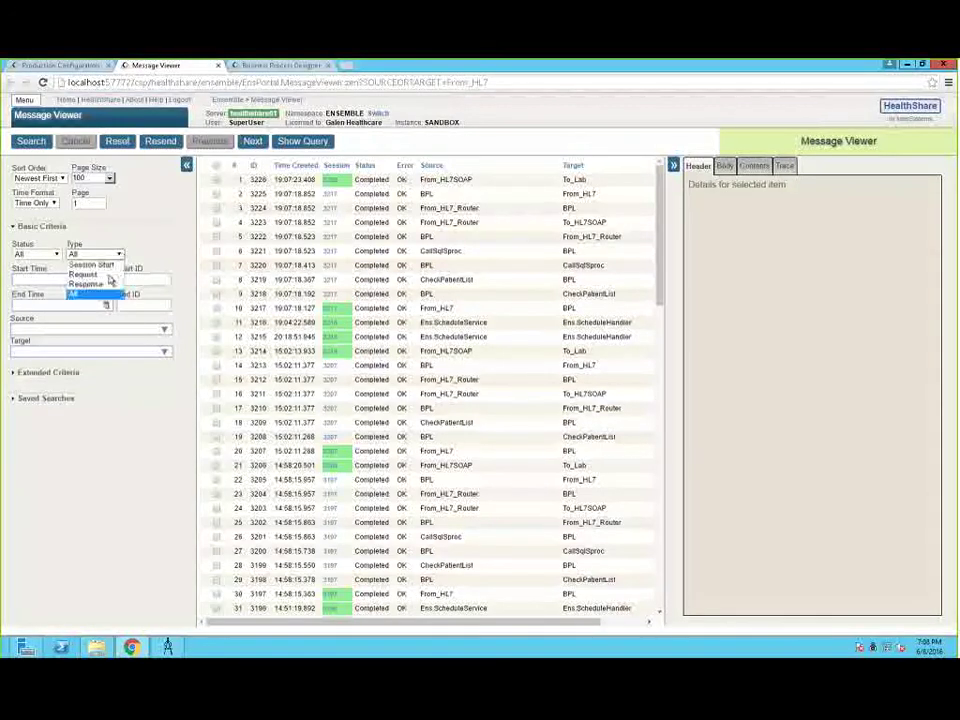
click(108, 265)
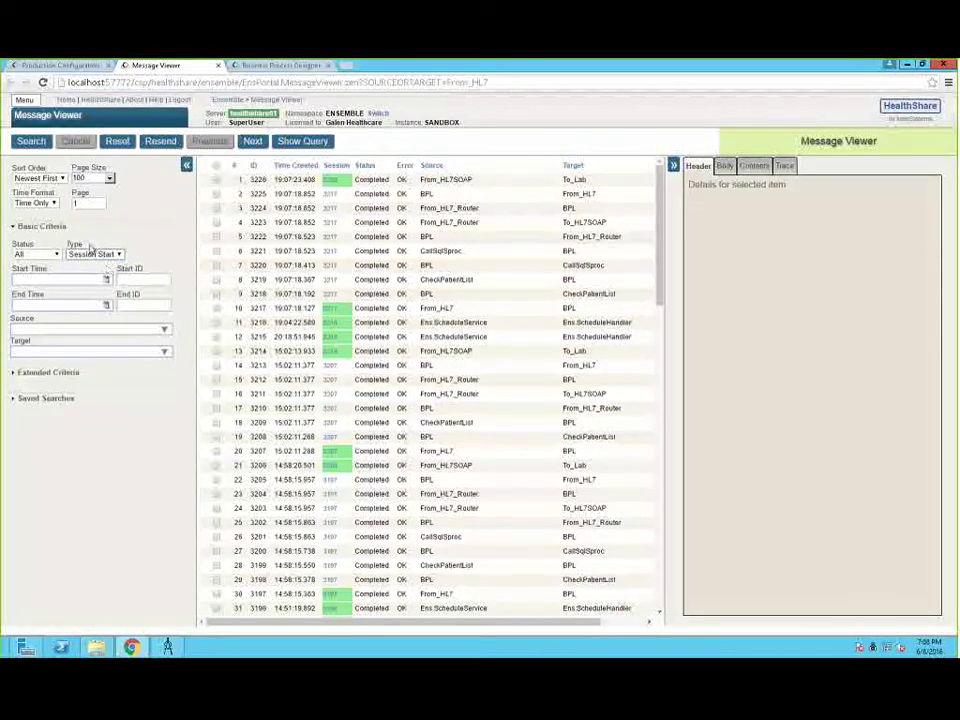
click(35, 144)
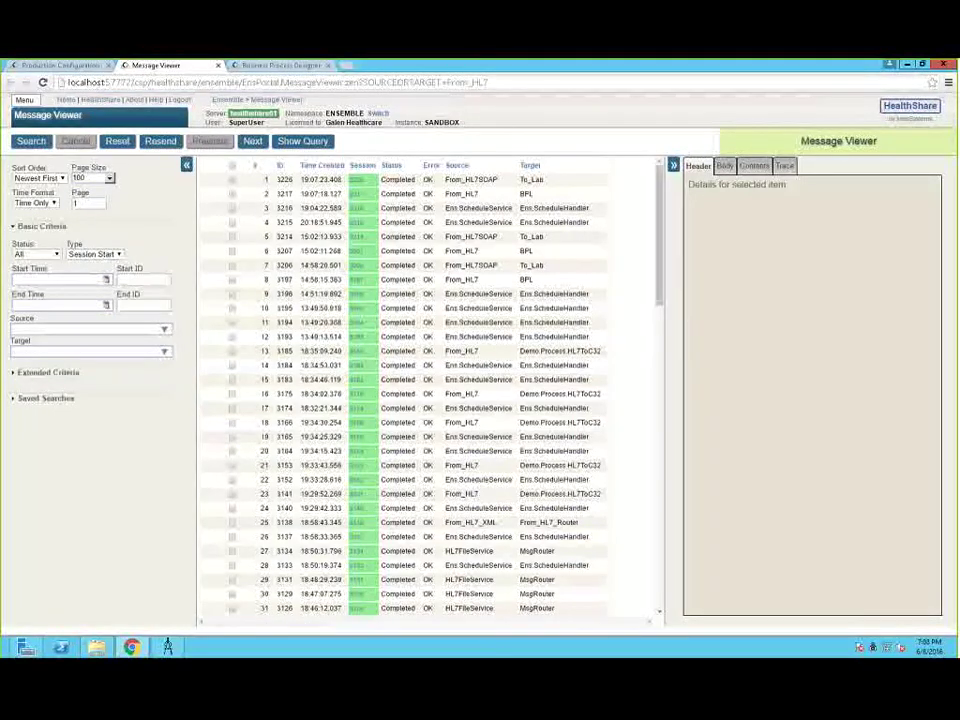
click(465, 193)
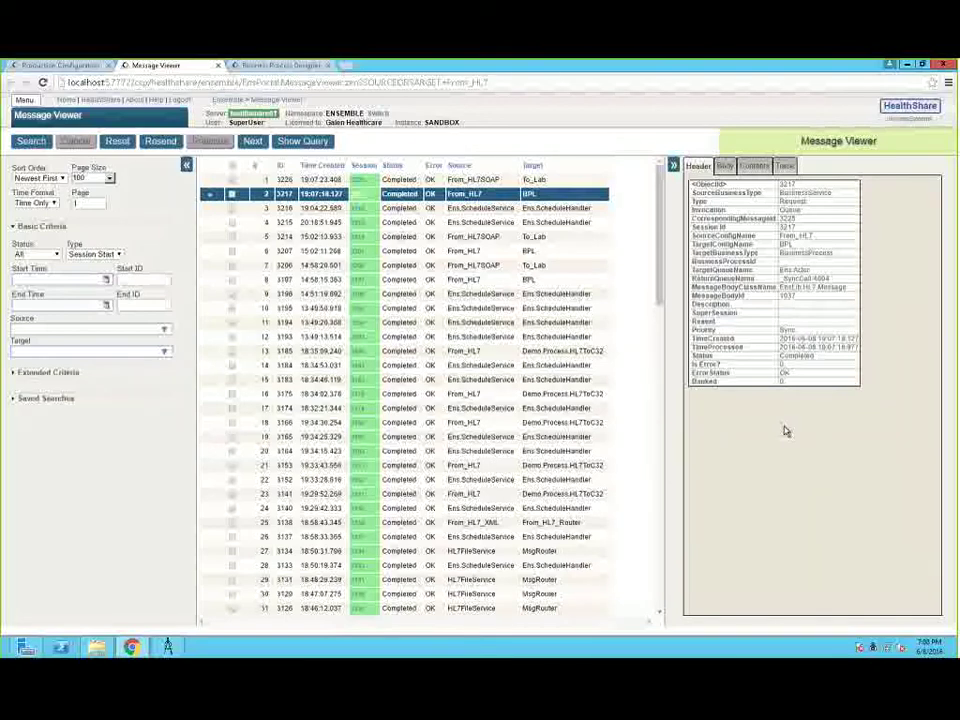
Step: View the body, contents and trace of the selected From_HL7 to BPL message, and open its full visual trace
click(727, 166)
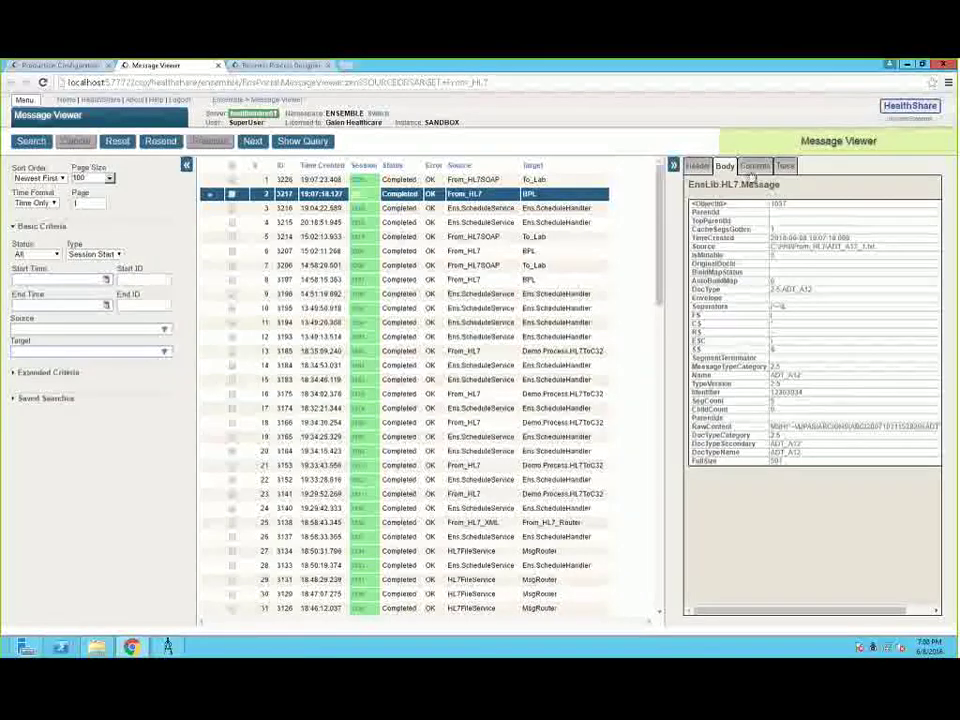
click(754, 168)
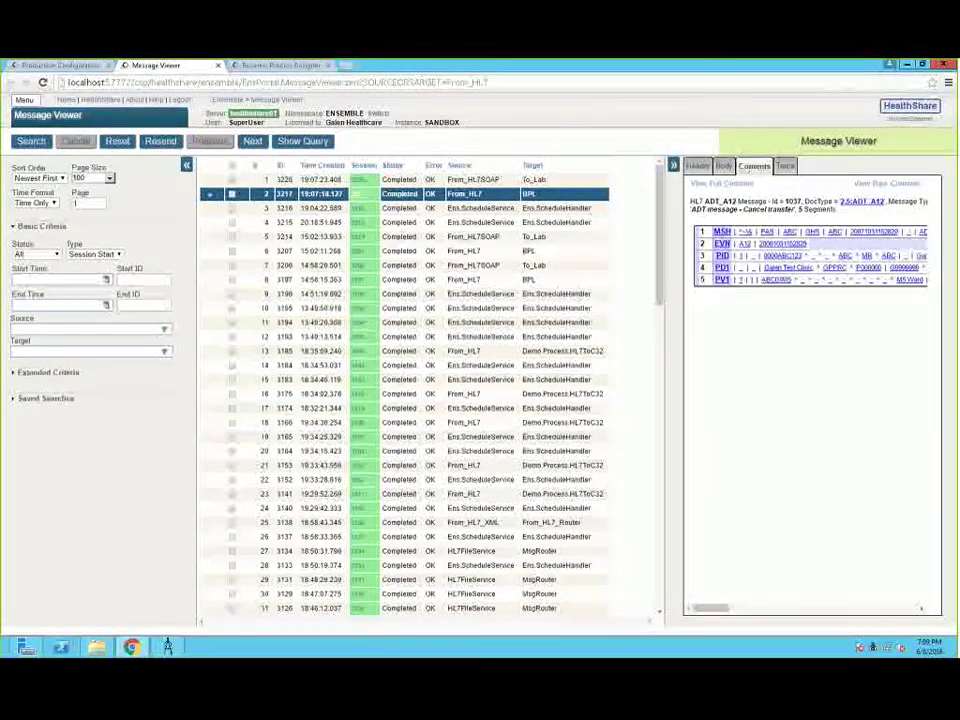
click(784, 166)
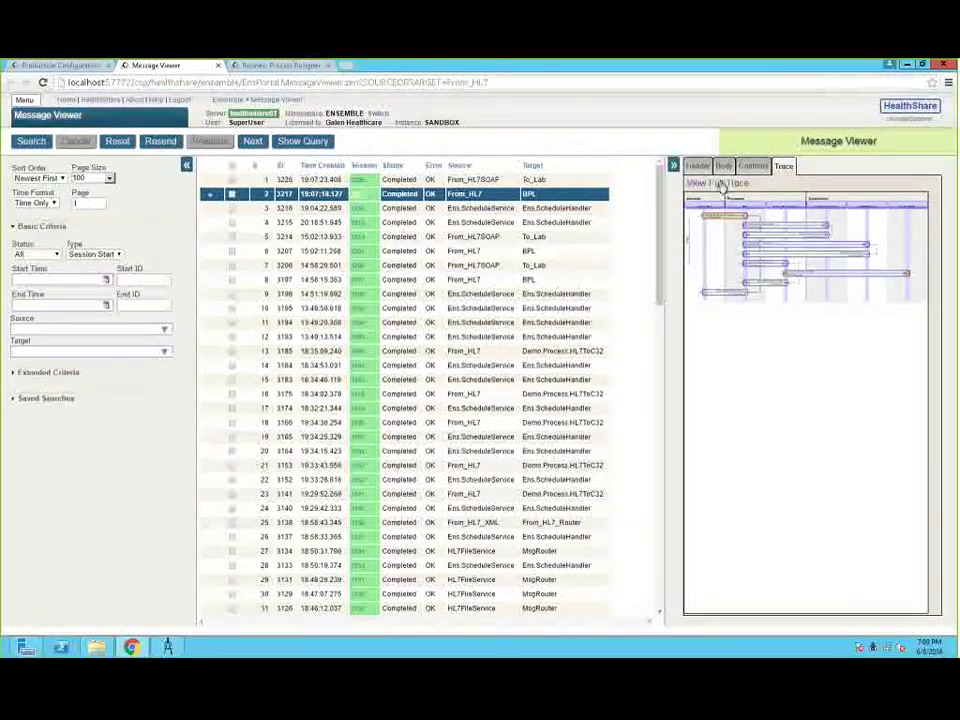
click(722, 185)
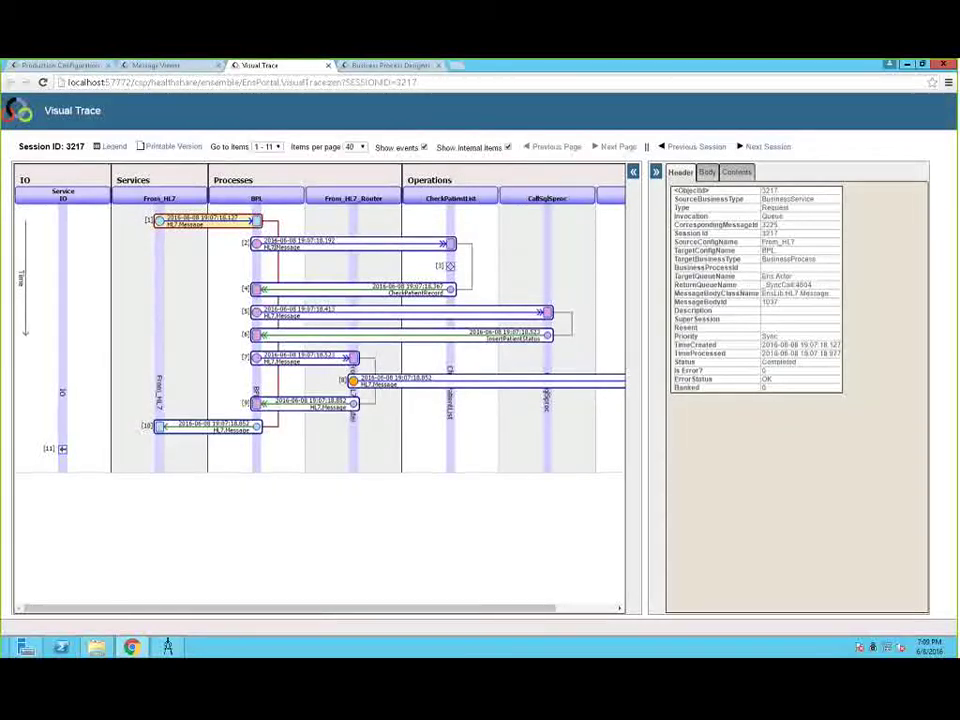
Step: Examine the contents of the BPL request to CheckPatientList, its trace event and the CheckPatientRecord response
click(350, 243)
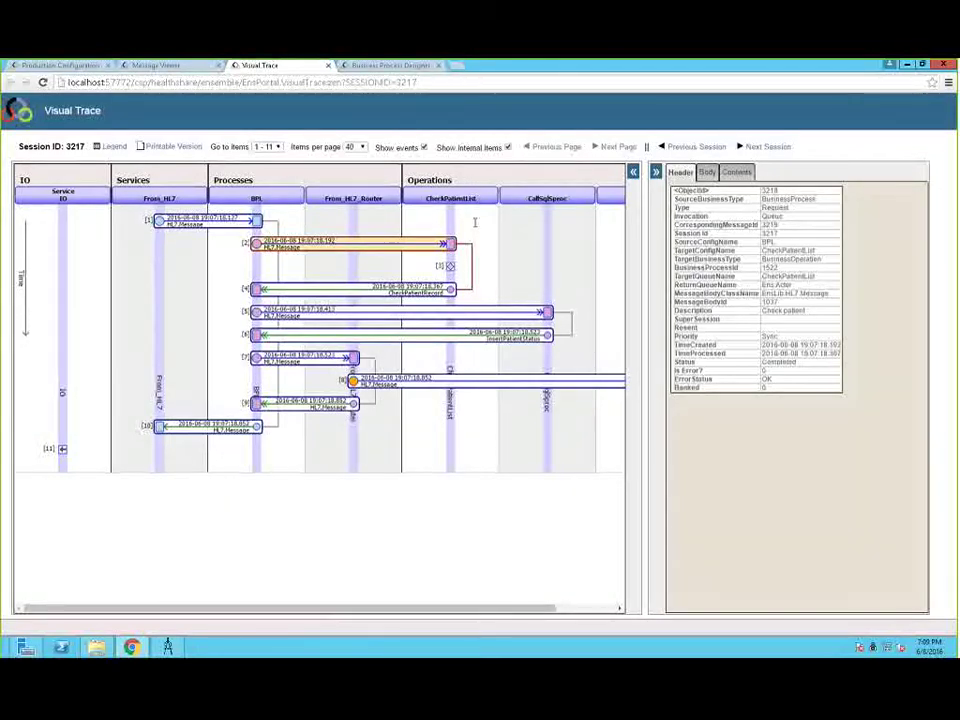
click(736, 172)
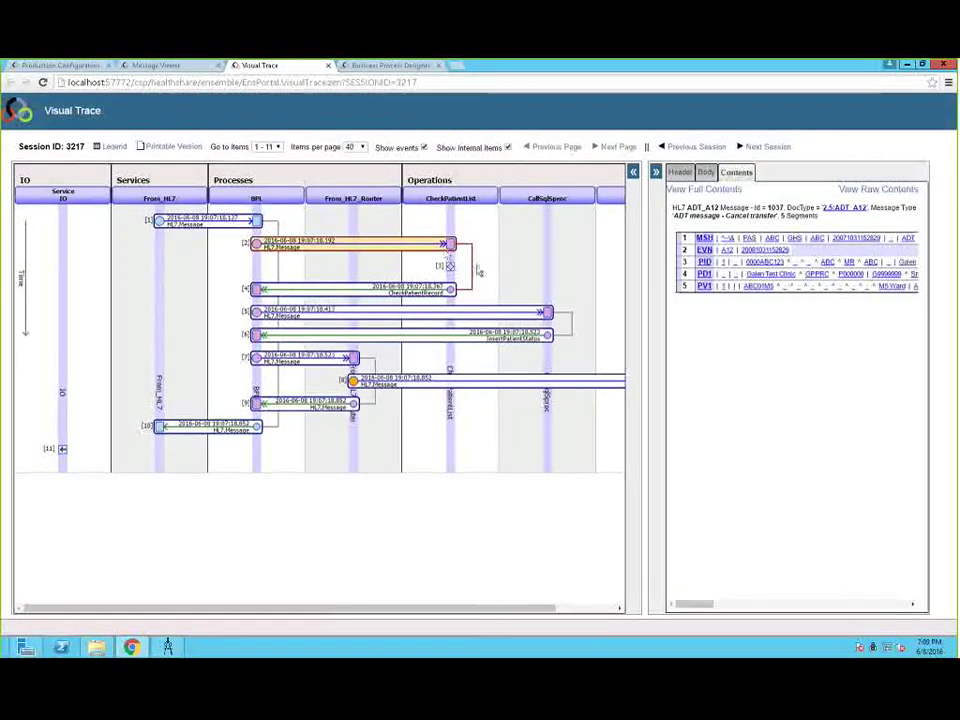
click(450, 267)
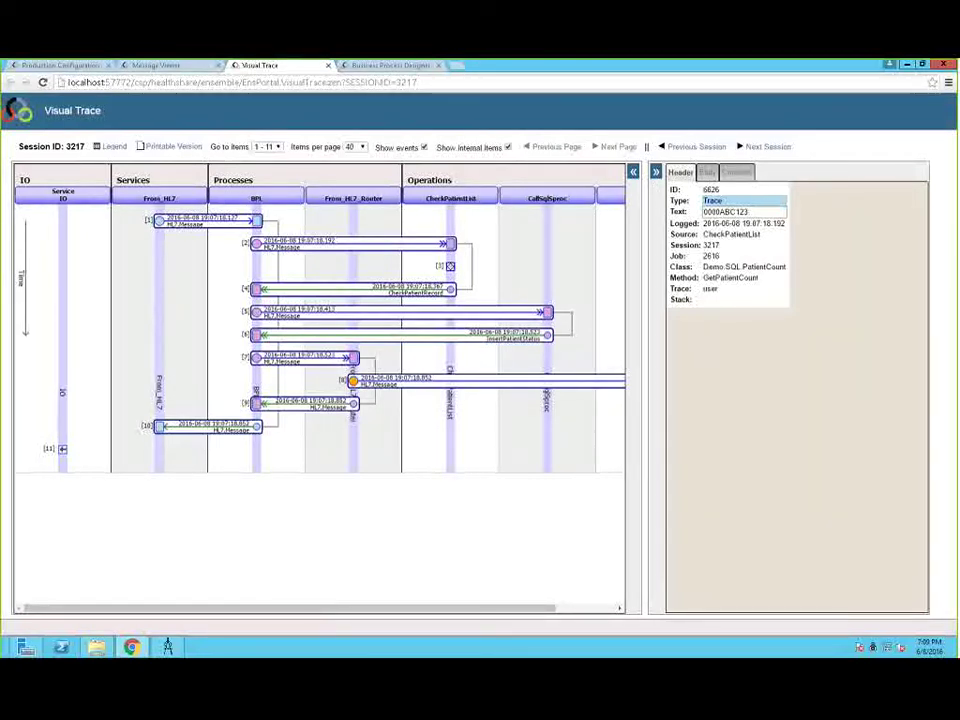
click(355, 289)
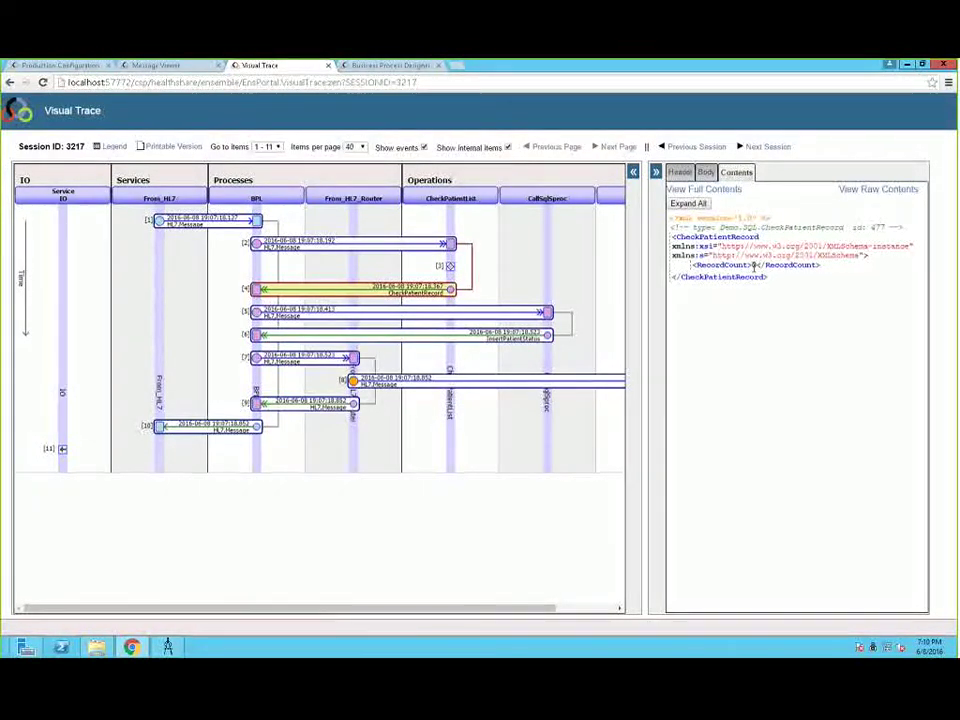
Step: Examine the CallSqlSproc request, the InsertPatientStatus response, and the From_HL7_Router request and its acknowledgment
click(370, 318)
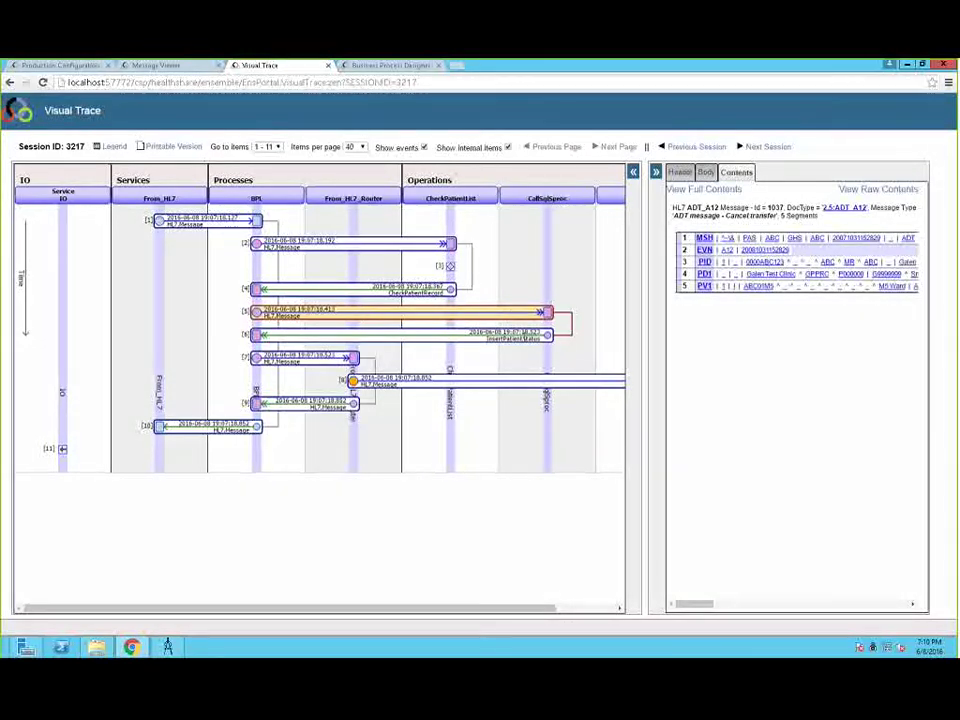
click(530, 334)
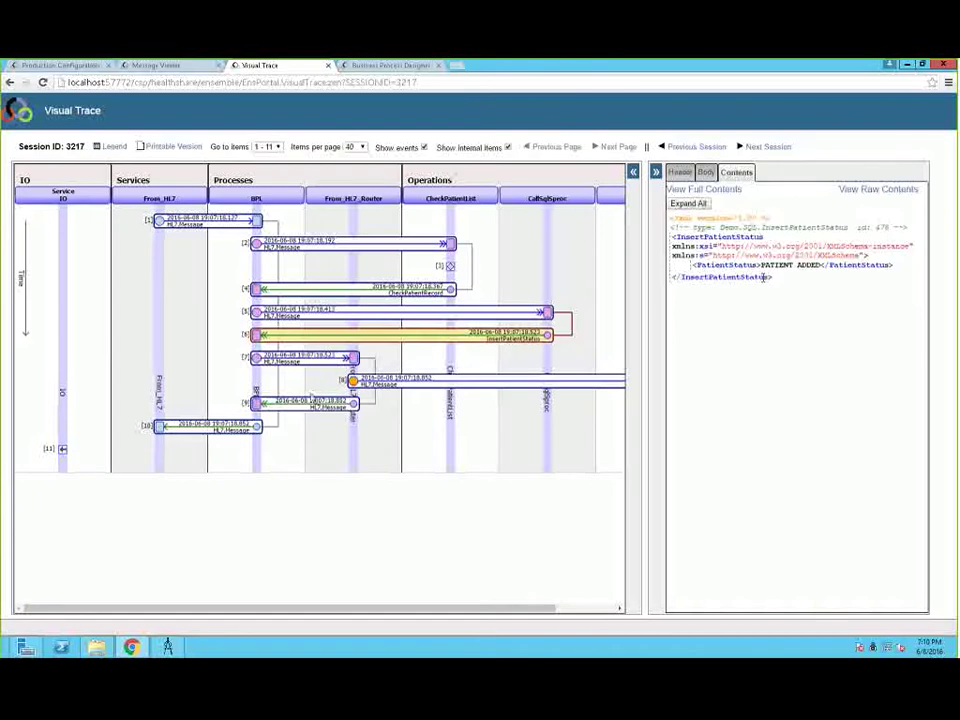
click(342, 357)
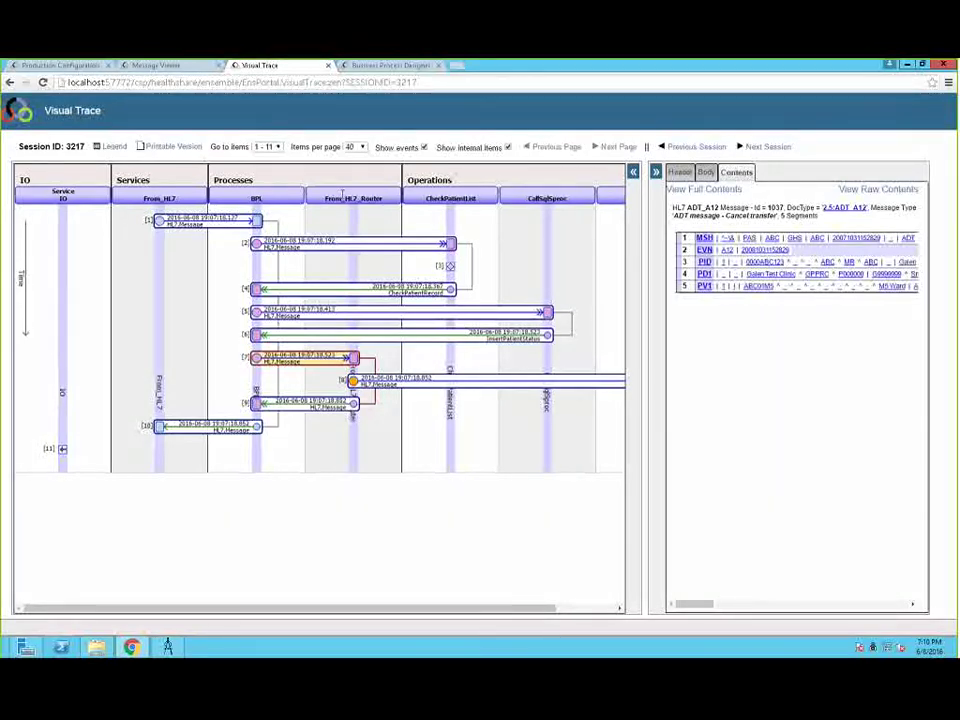
scroll(452, 612, right, 3)
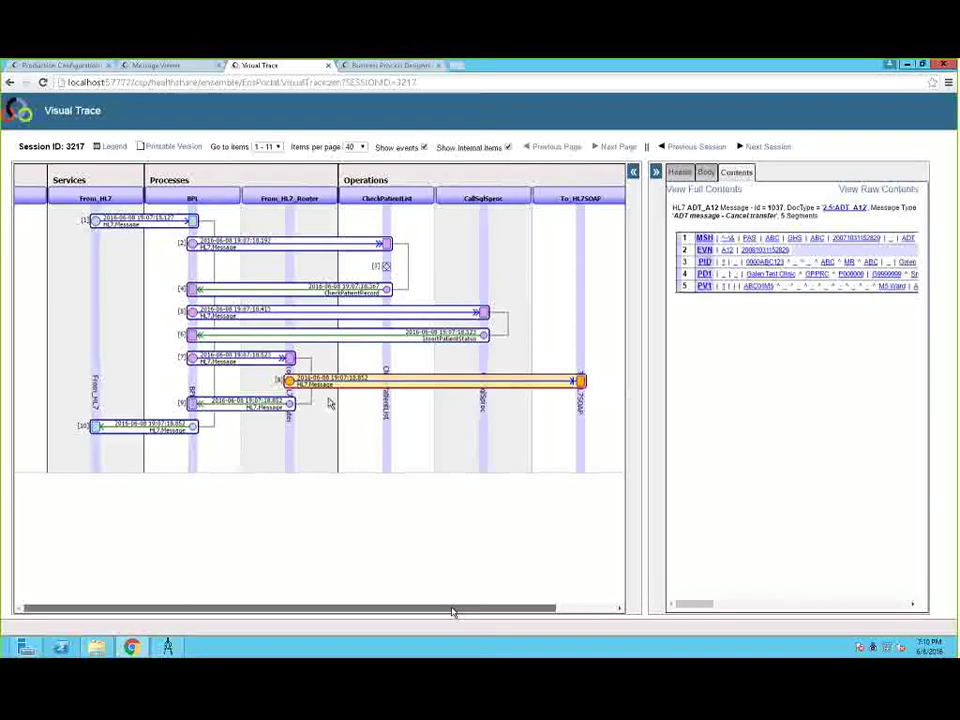
click(292, 404)
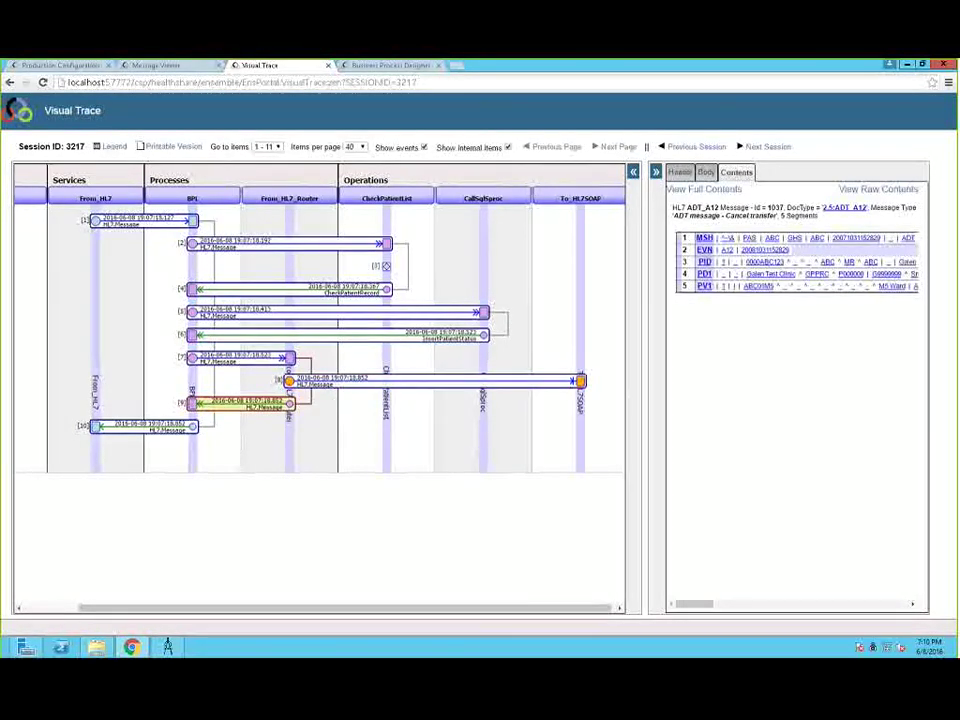
scroll(369, 609, left, 3)
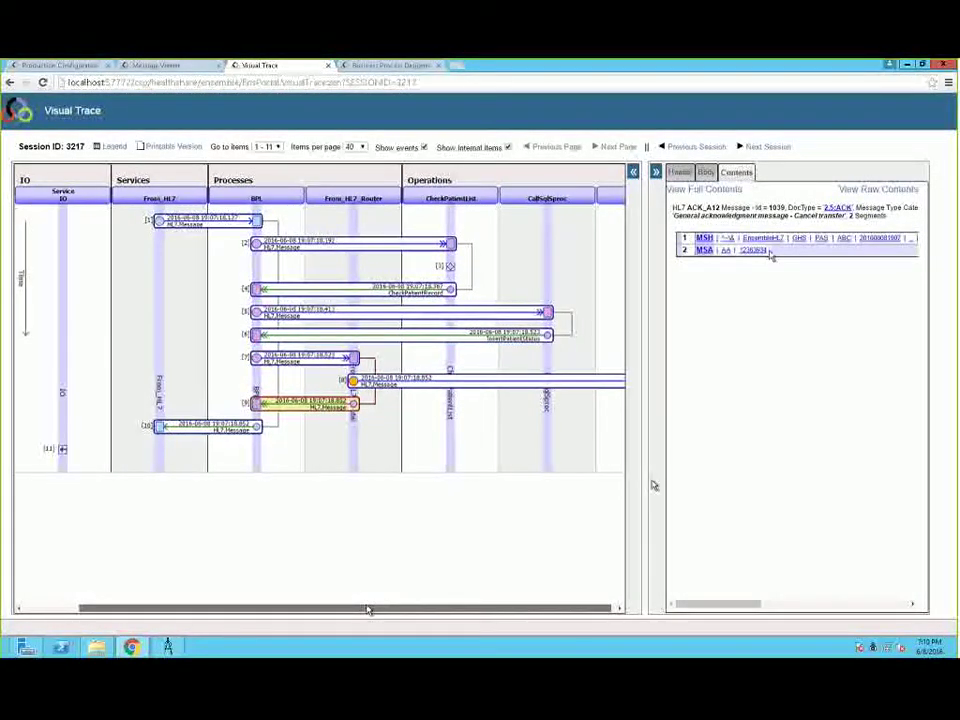
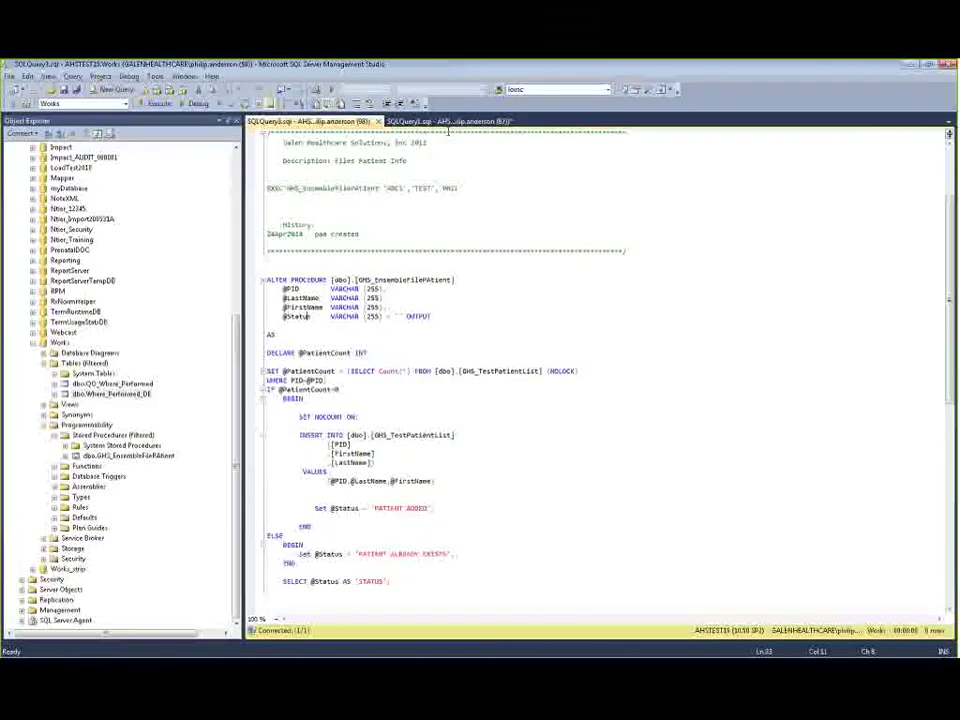
Step: In SQL Server Management Studio, rerun the query selecting all rows from GHS_TestPatientList
click(449, 122)
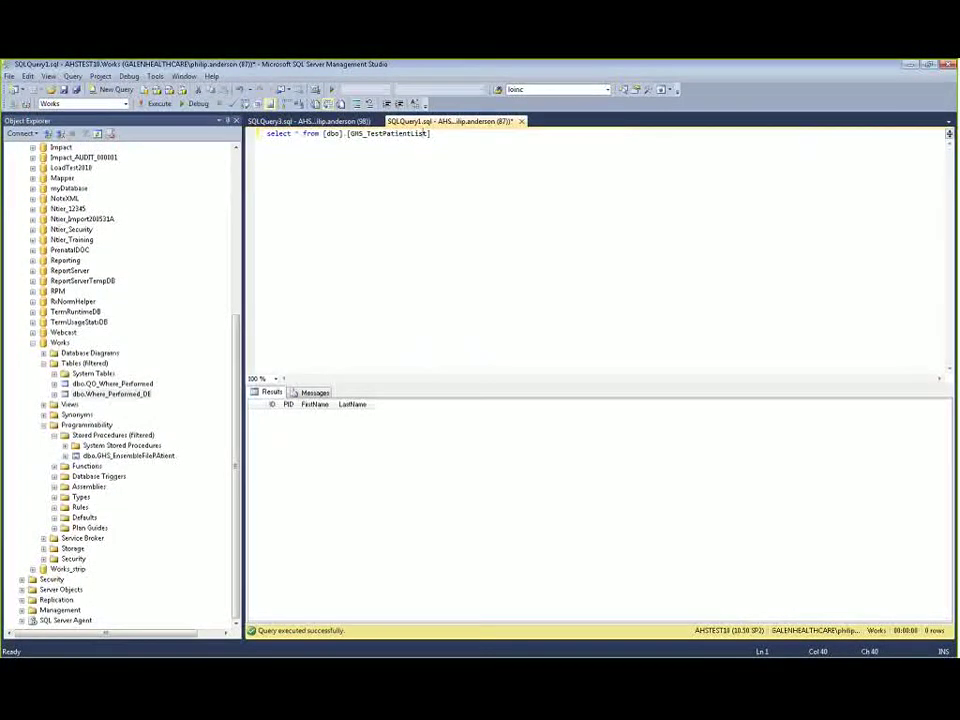
key(F5)
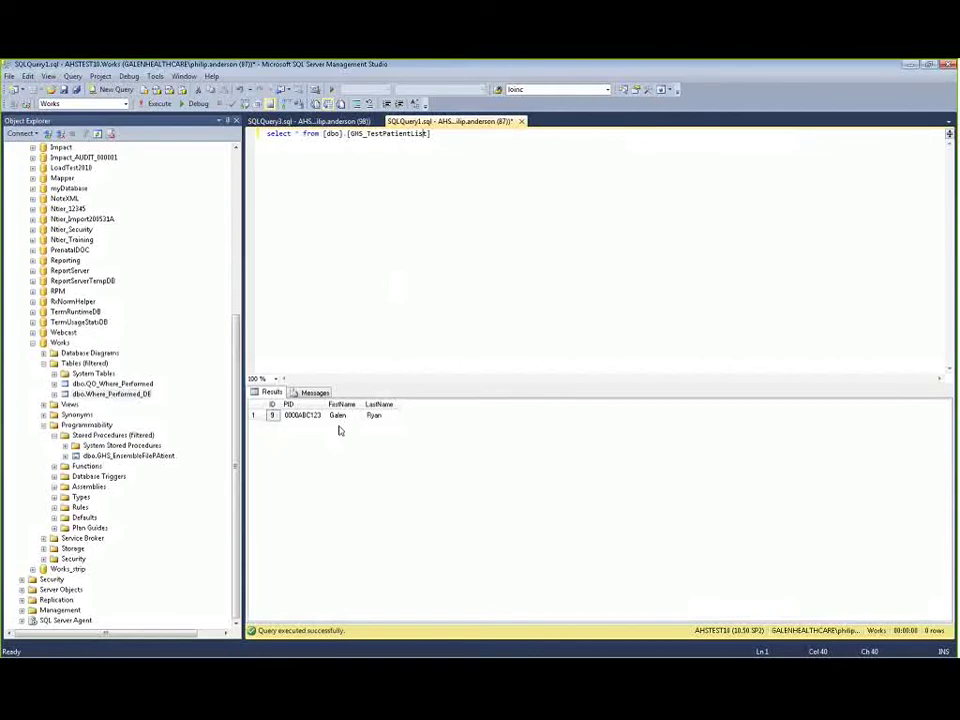
Step: Review the GHS_EnsembleFilePAtient stored procedure, focusing on the lines that set the patient status for new and existing patients
click(350, 122)
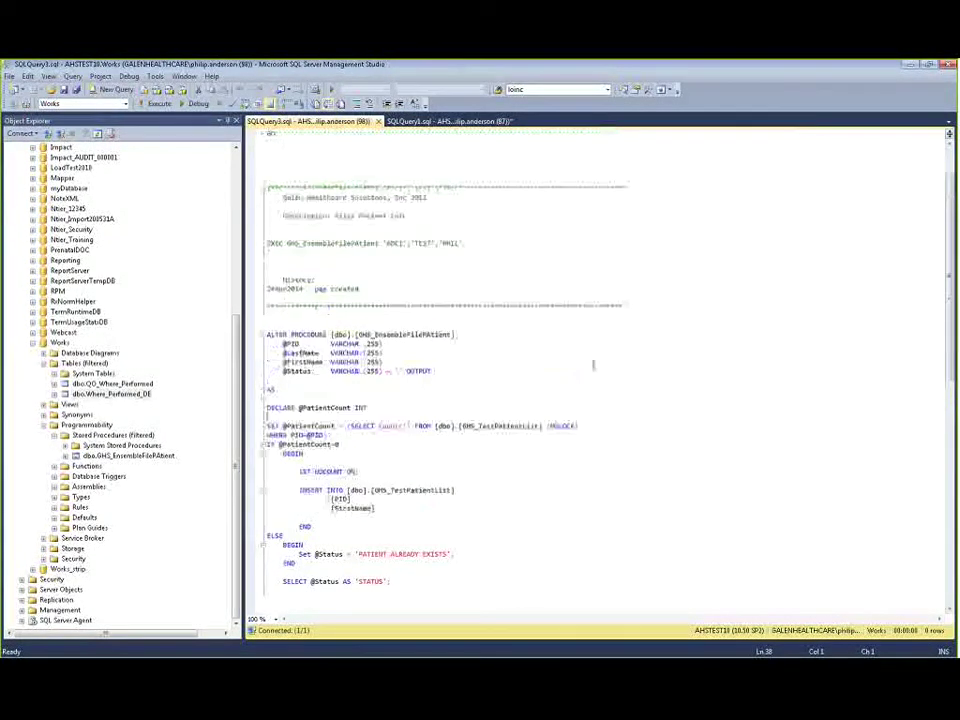
scroll(593, 365, up, 1)
key(ctrl+z)
key(ctrl+z)
key(ctrl+z)
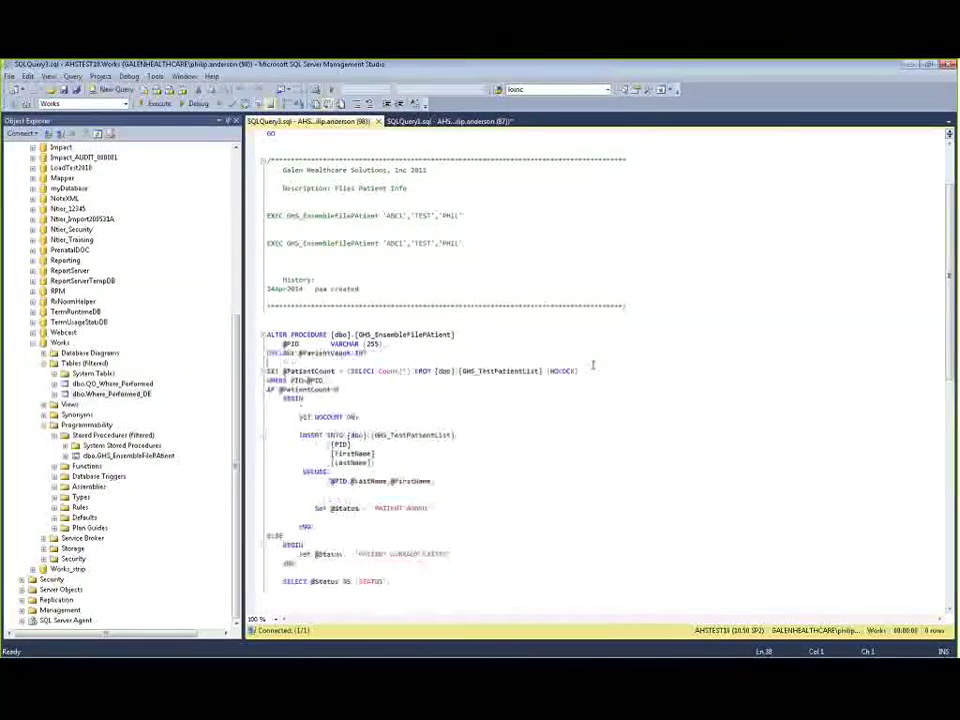
key(ctrl+y)
key(ctrl+y)
key(ctrl+y)
drag(268, 398, 340, 400)
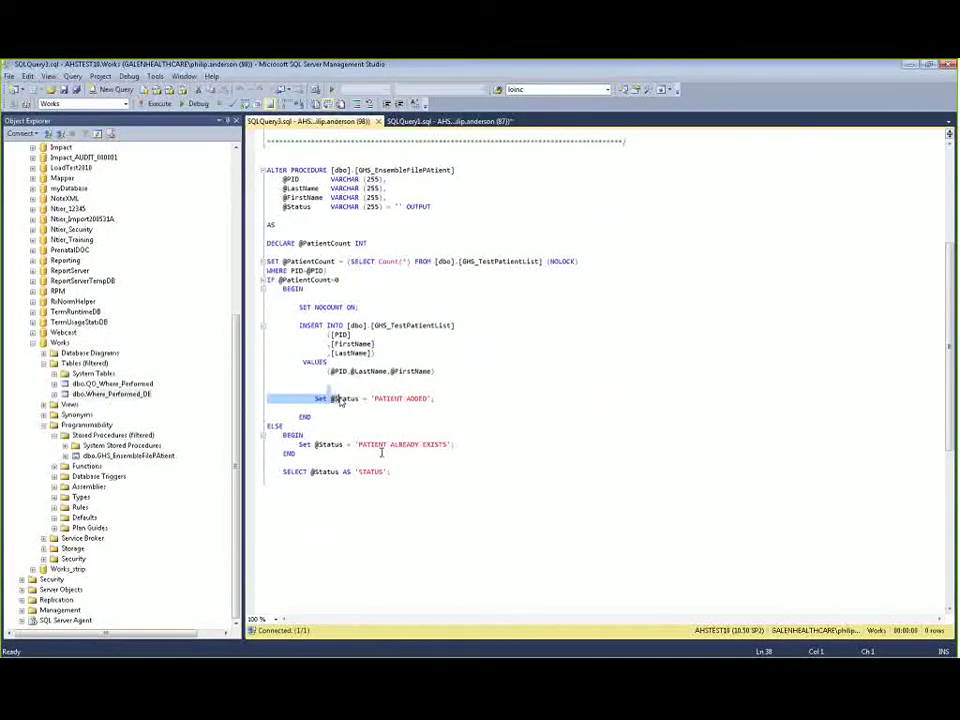
click(462, 404)
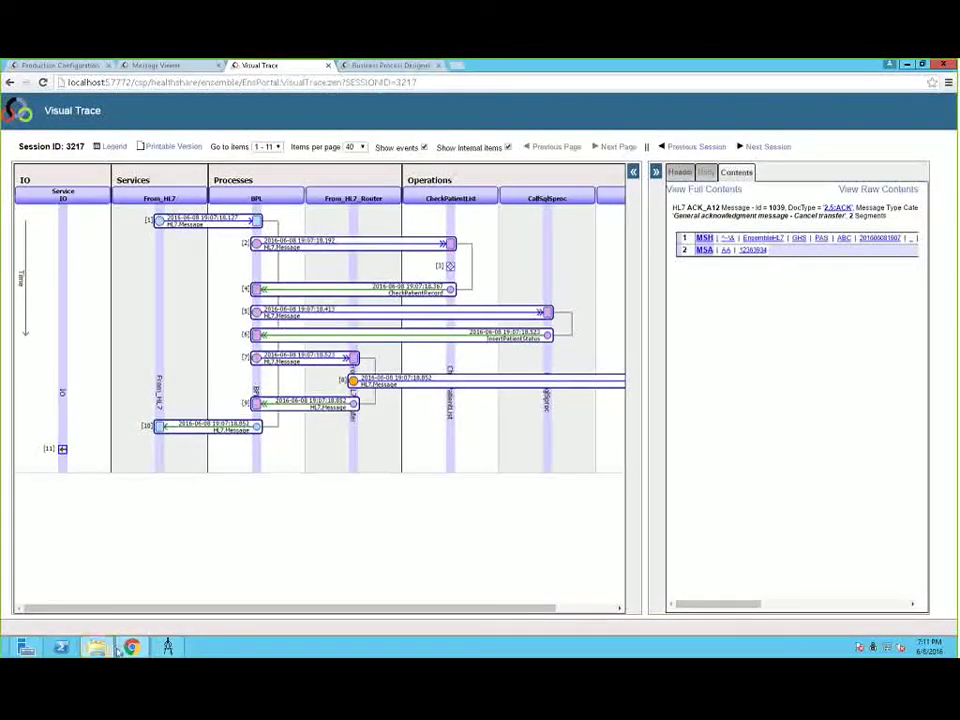
Step: In File Explorer, paste another copy of the sample message file ADT_A12_1 into the From_HL7 folder
click(97, 647)
right_click(470, 241)
click(499, 317)
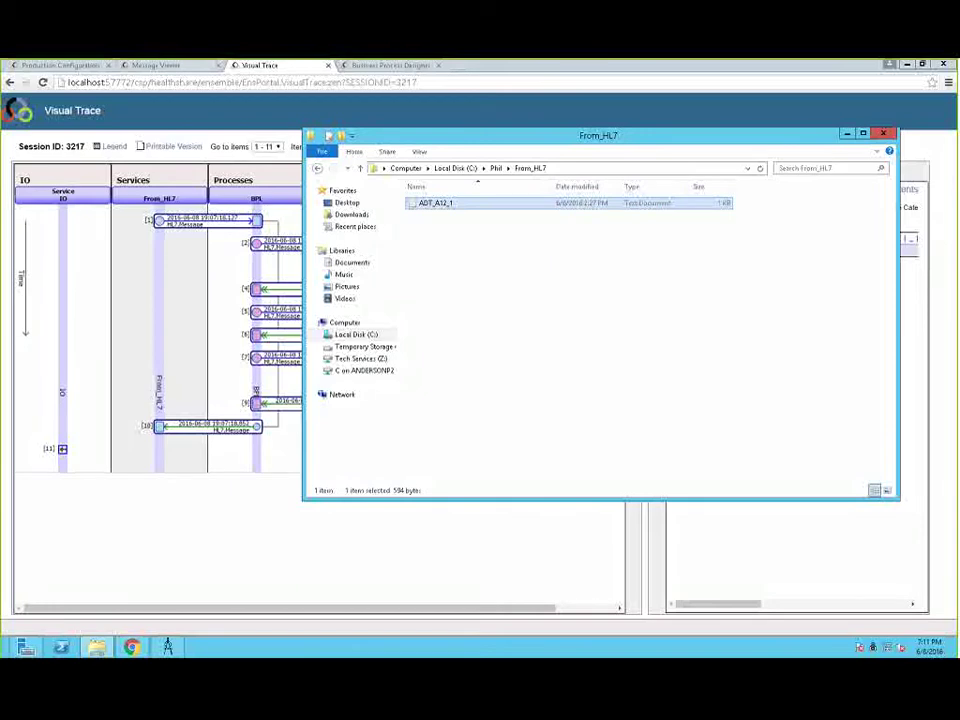
Step: Return to the browser, refresh the Message Viewer list and open the full trace of the newest From_HL7 to BPL message
click(280, 68)
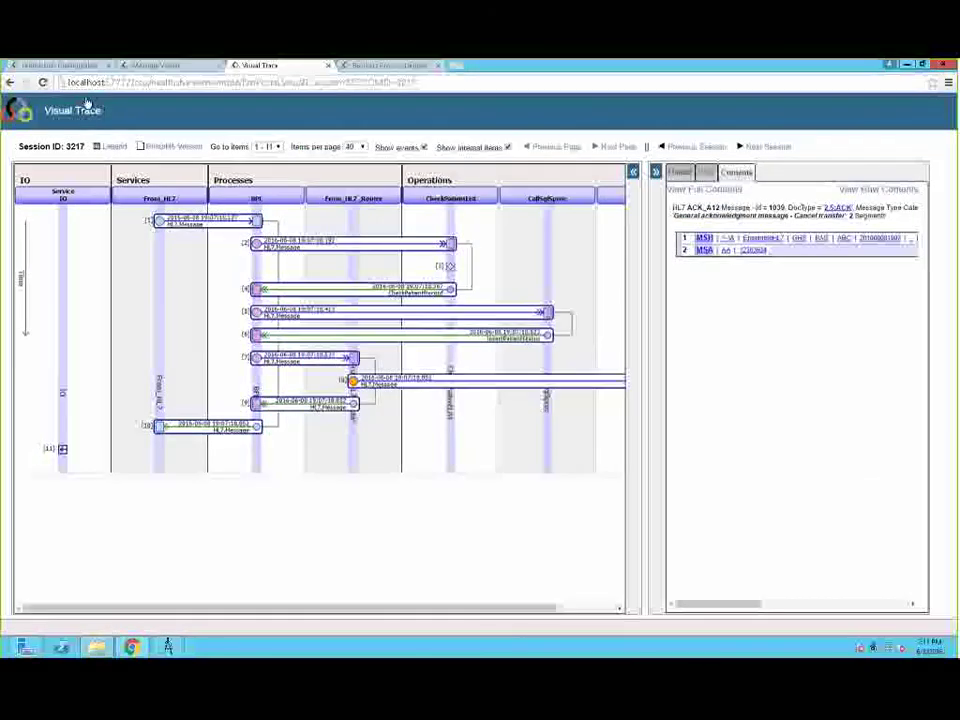
click(168, 66)
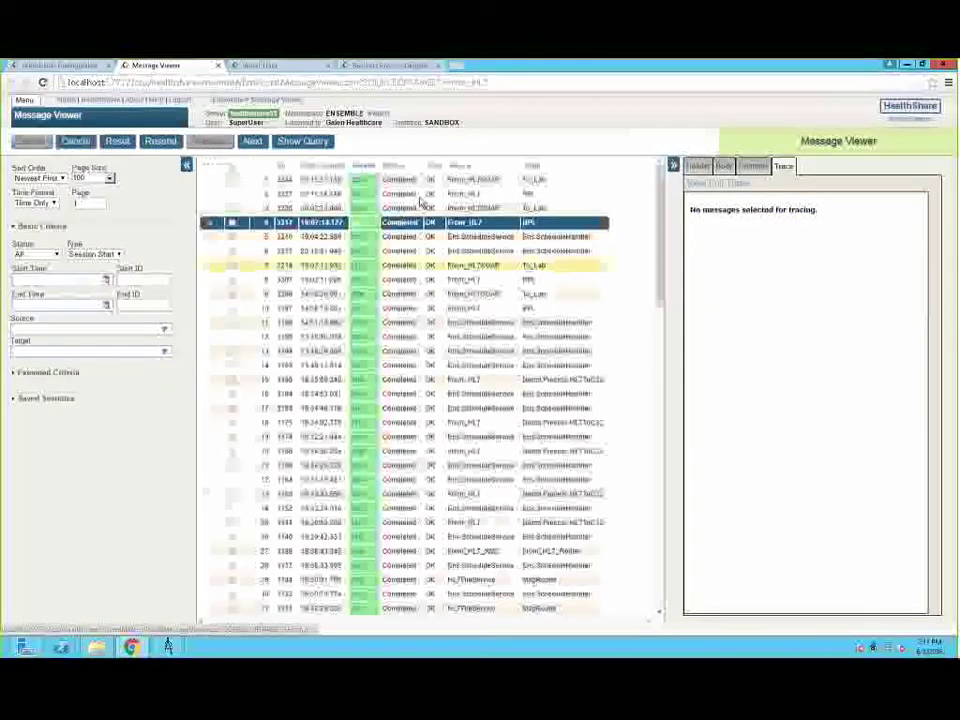
click(712, 183)
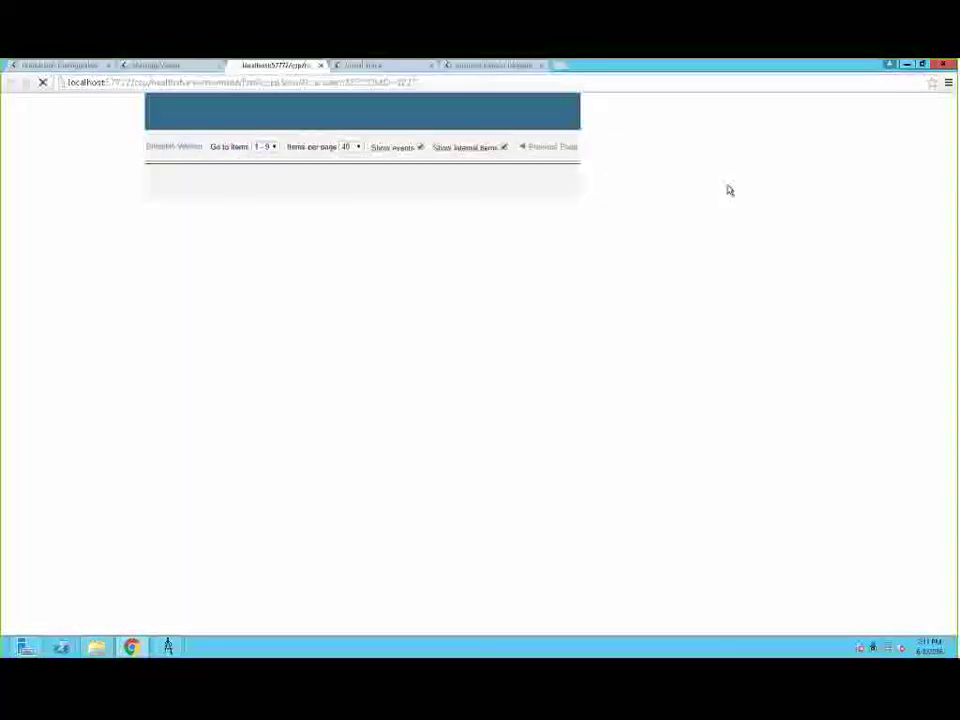
Step: Examine the contents of the CheckPatientList request and response, the From_HL7_Router request and the message sent to To_HL7SOAP
click(273, 247)
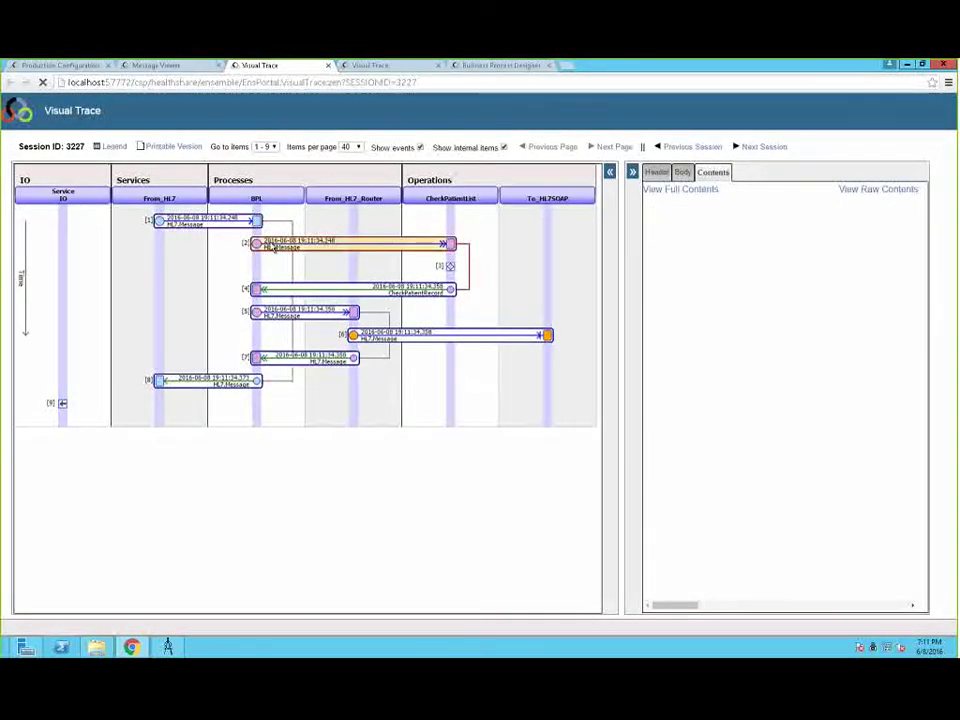
click(265, 289)
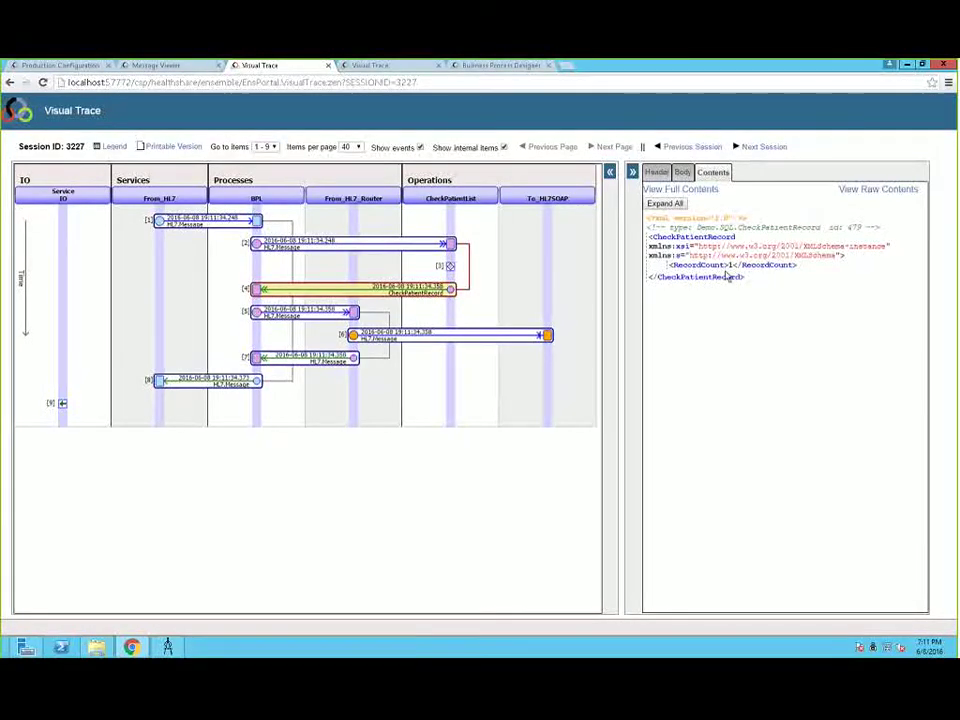
click(310, 315)
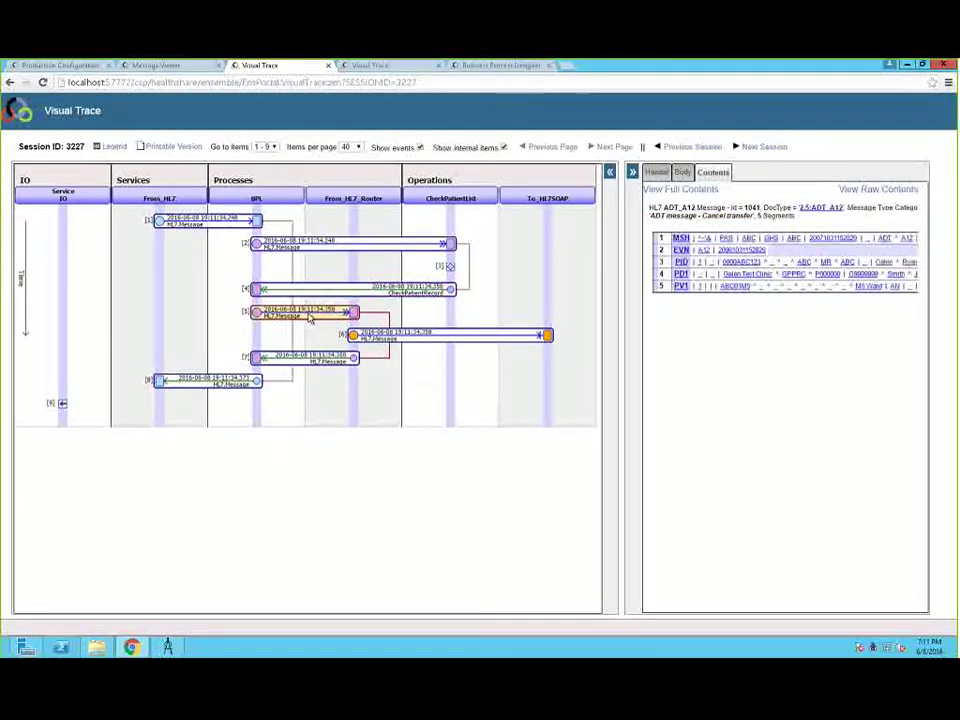
click(450, 337)
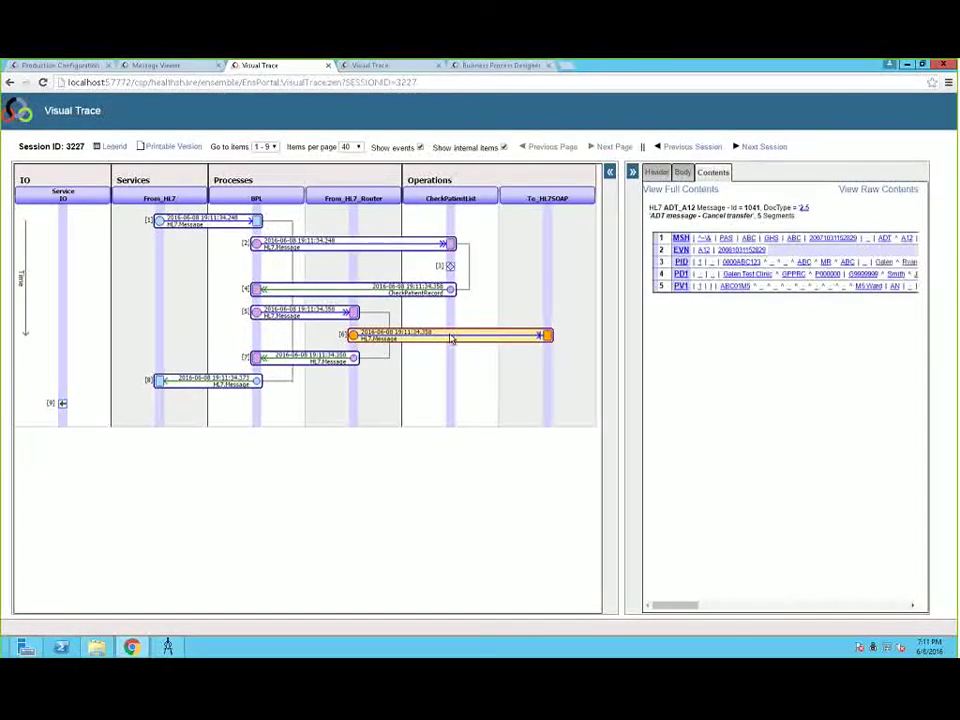
click(98, 648)
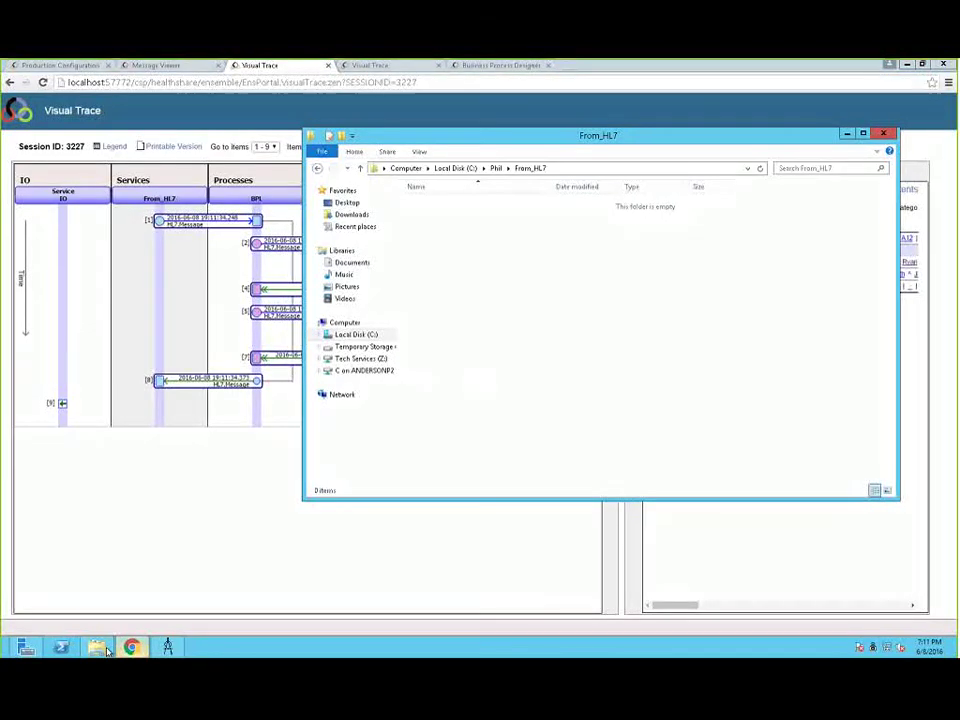
click(98, 648)
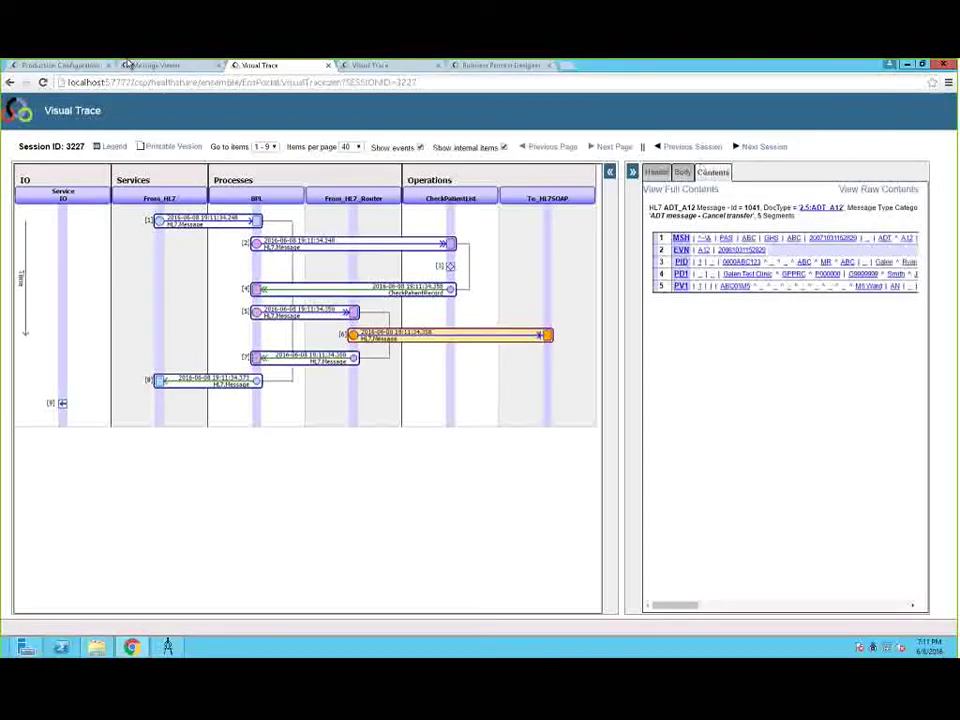
Step: In the production configuration, view the available actions of the To_HL7SOAP operation and the From_HL7SOAP service, and reselect To_HL7SOAP
click(62, 65)
click(516, 224)
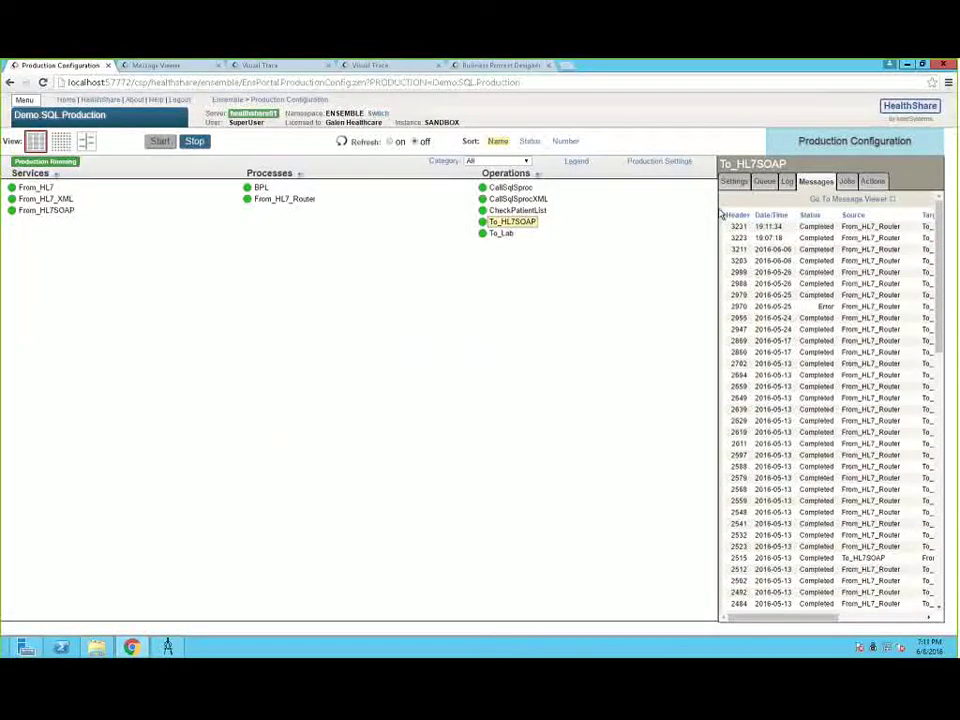
click(873, 182)
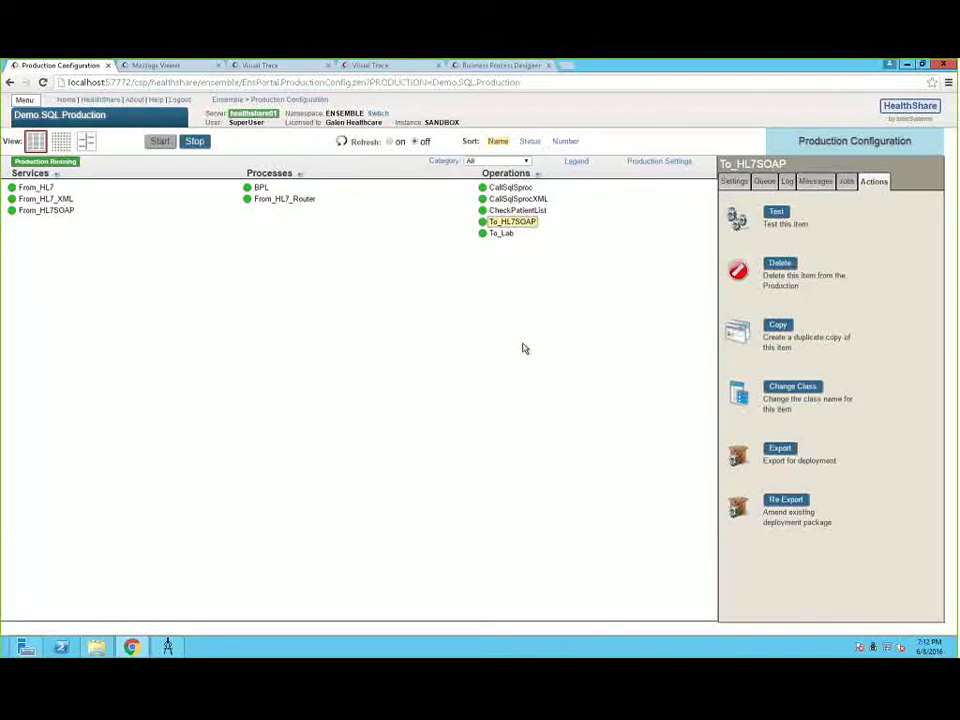
click(58, 212)
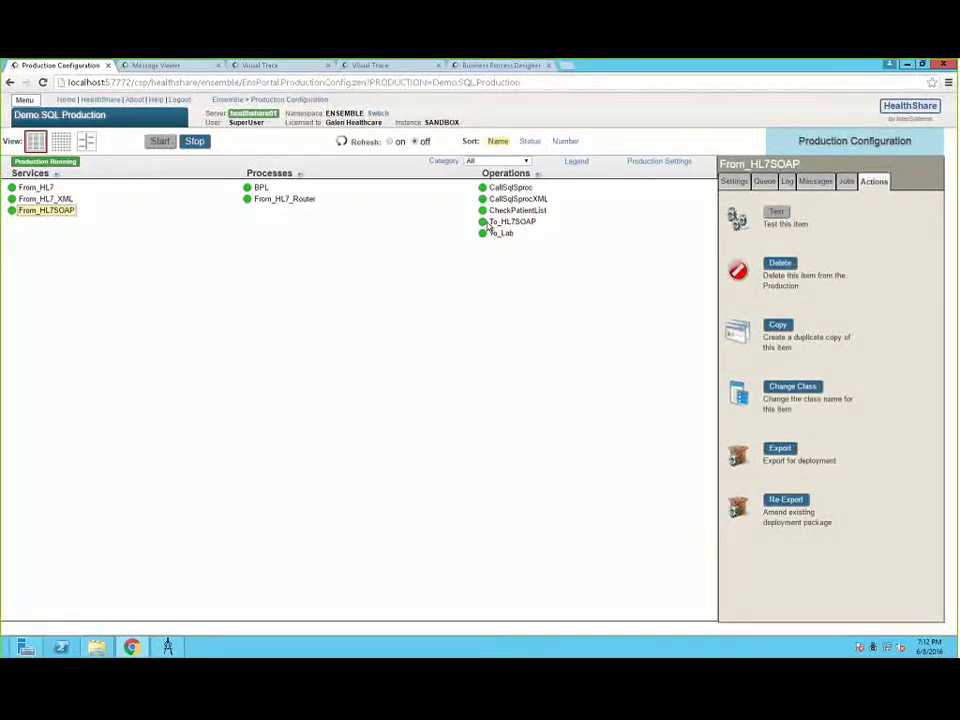
click(490, 223)
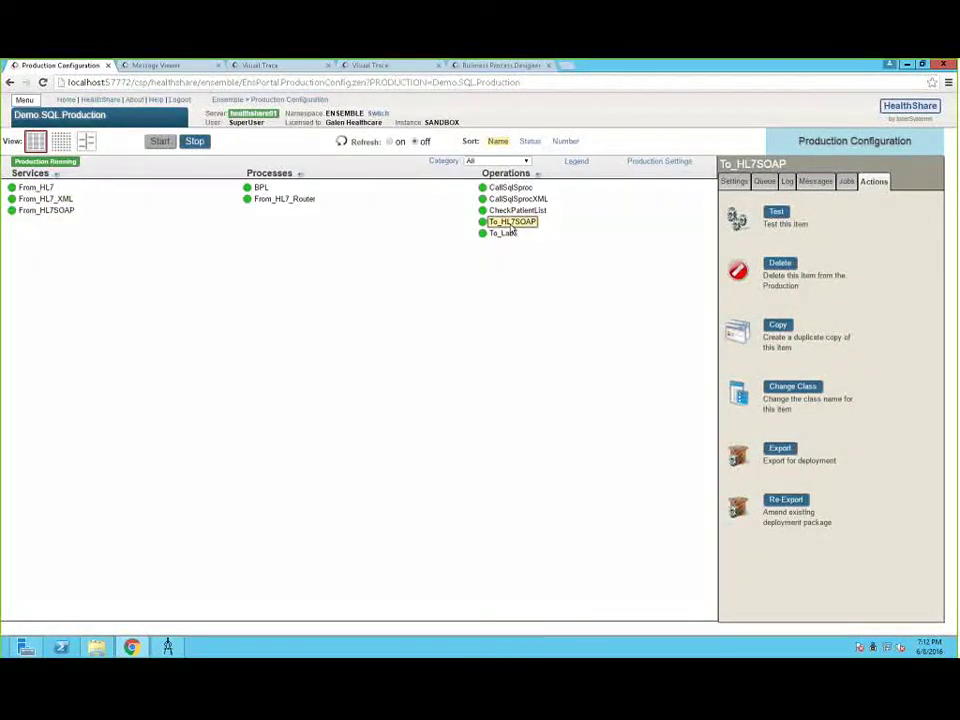
Step: View the available actions of the From_HL7SOAP service and the To_Lab operation, and reselect To_HL7SOAP
click(47, 211)
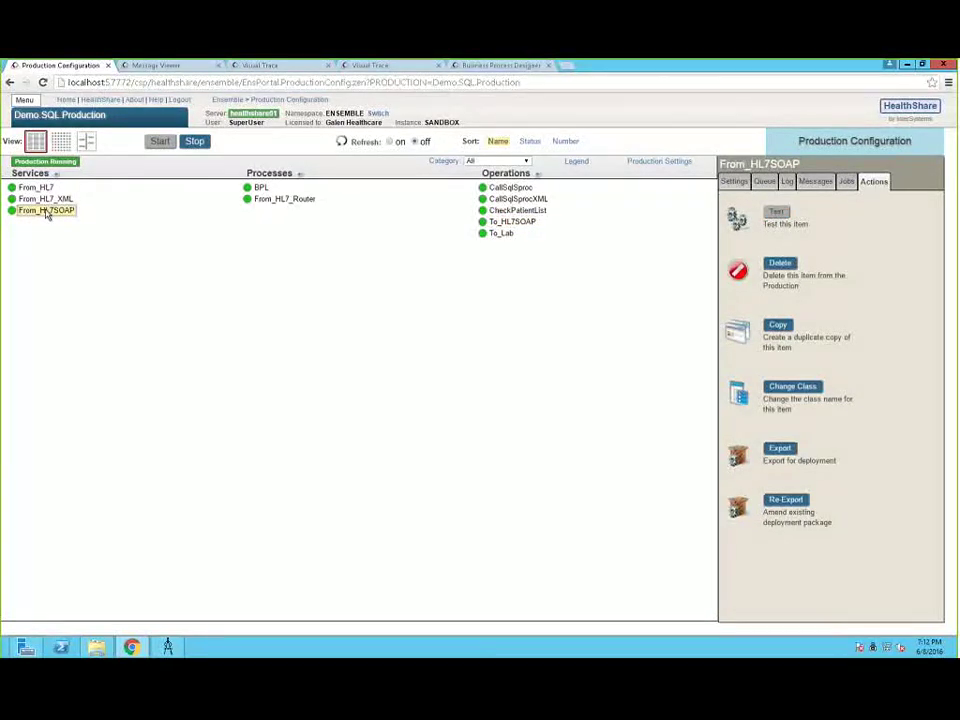
click(500, 236)
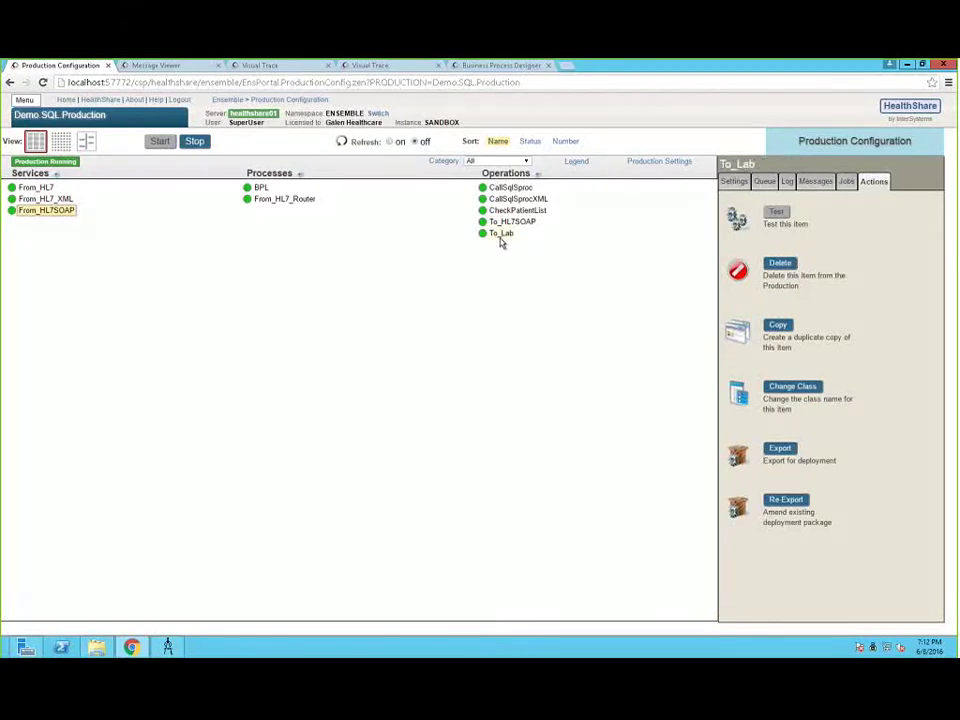
click(46, 211)
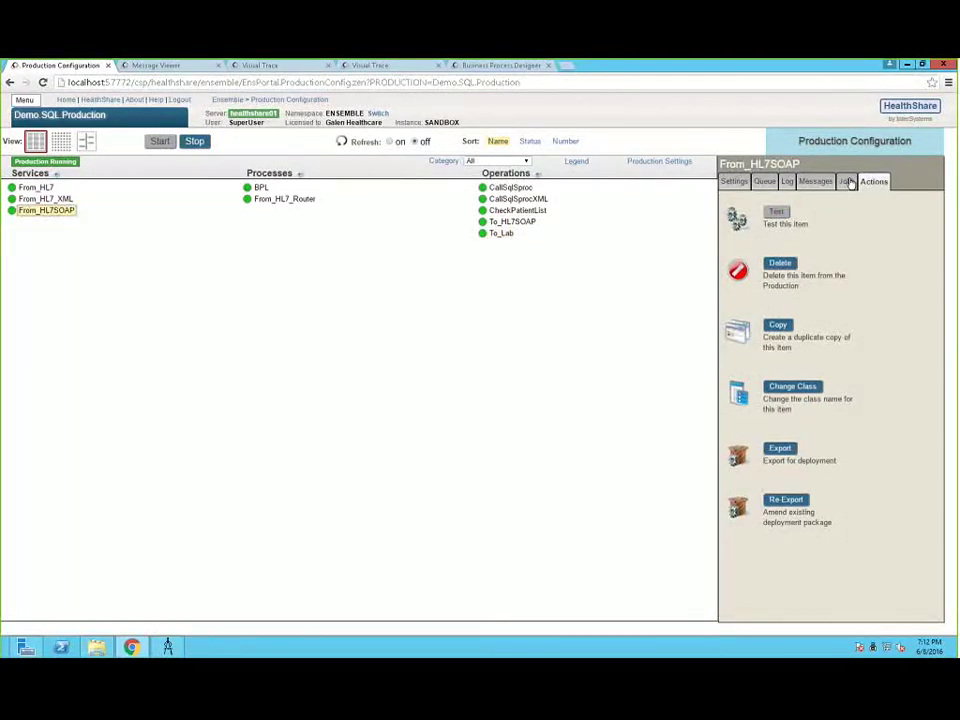
click(527, 223)
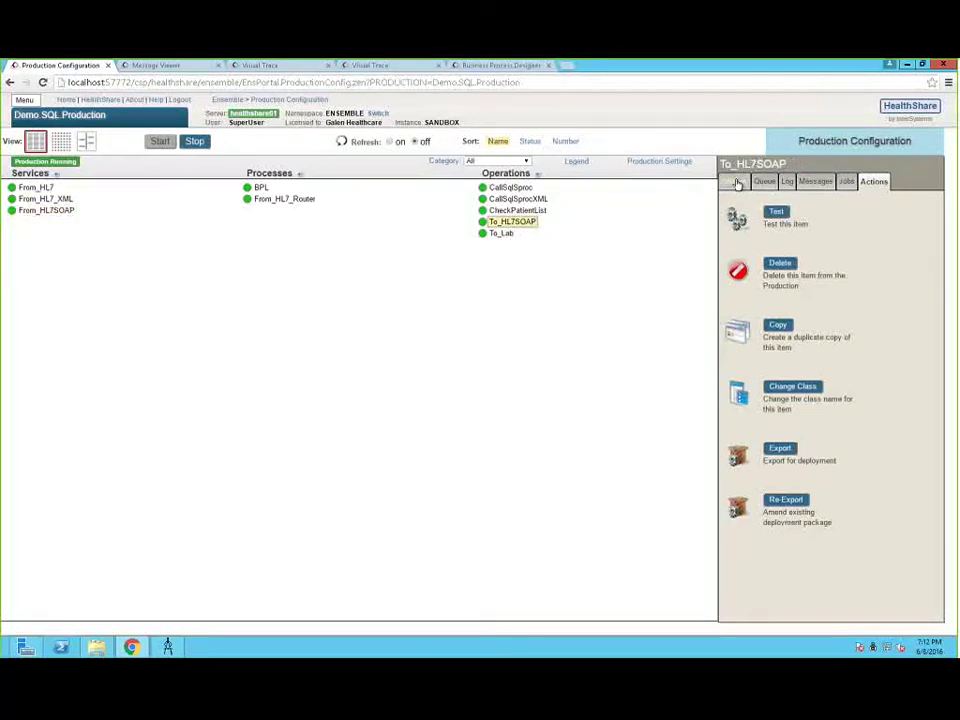
Step: Review the basic and connection settings of the To_HL7SOAP operation and the settings of the From_HL7SOAP service
click(737, 184)
scroll(856, 411, down, 4)
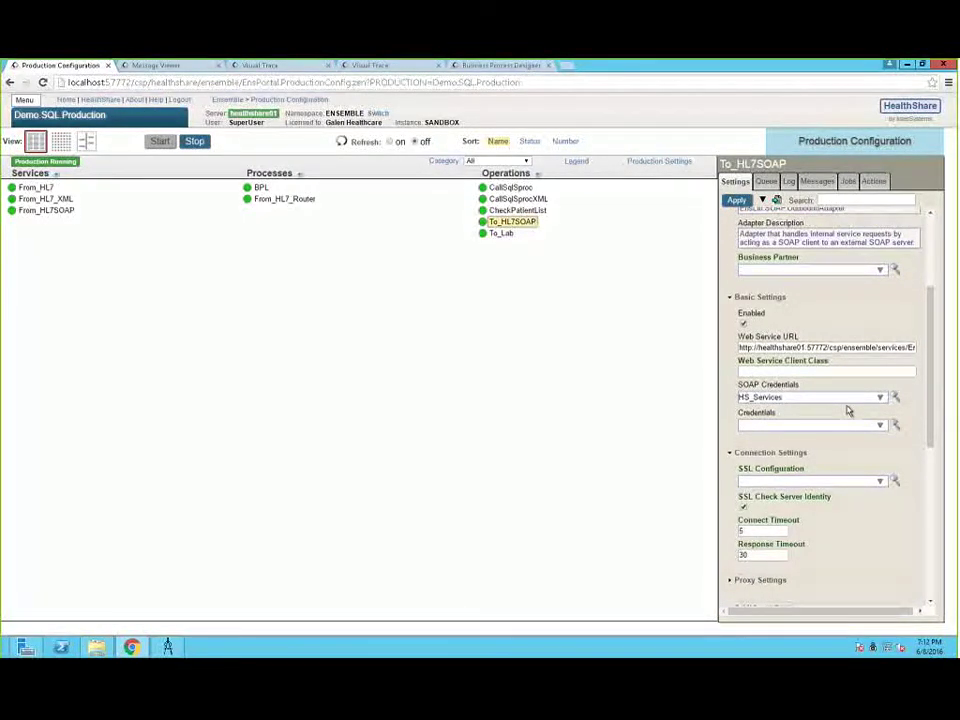
scroll(847, 410, down, 2)
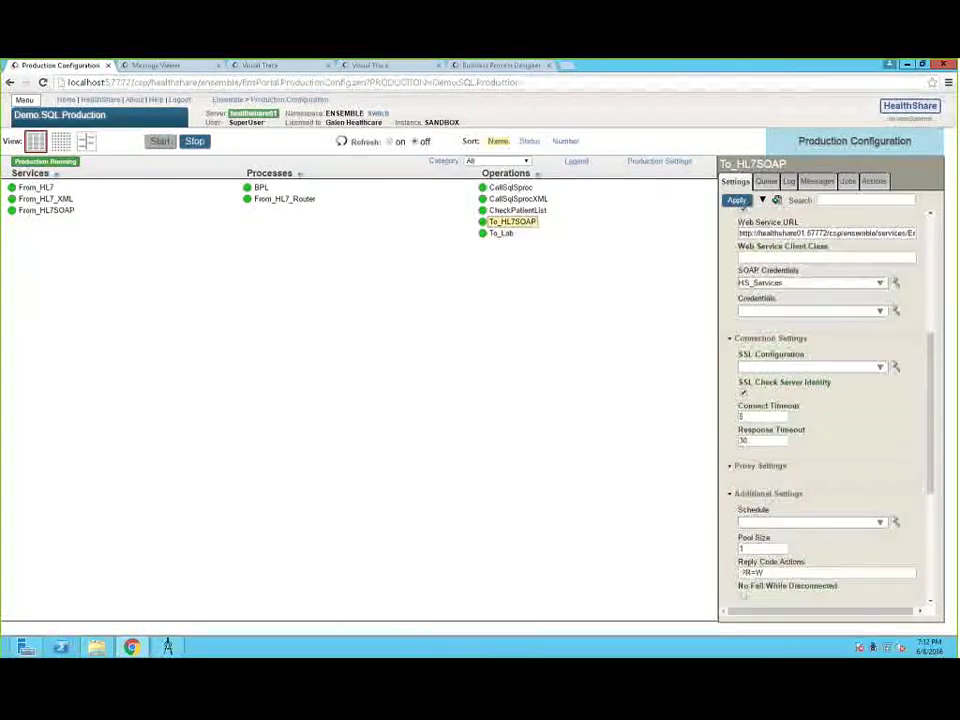
mouse_move(767, 356)
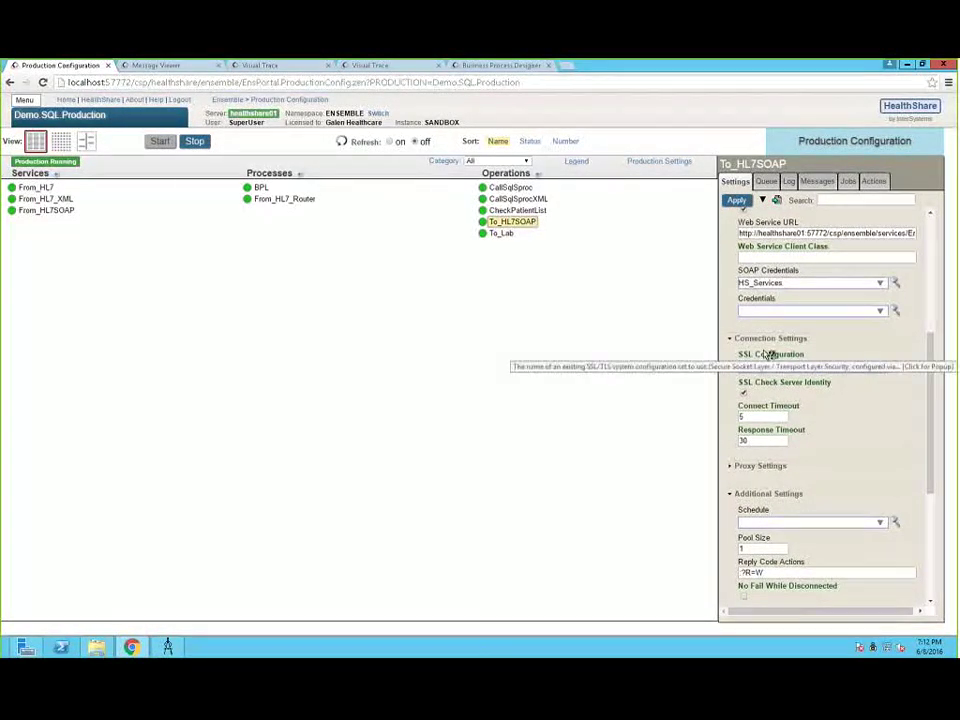
scroll(864, 422, up, 3)
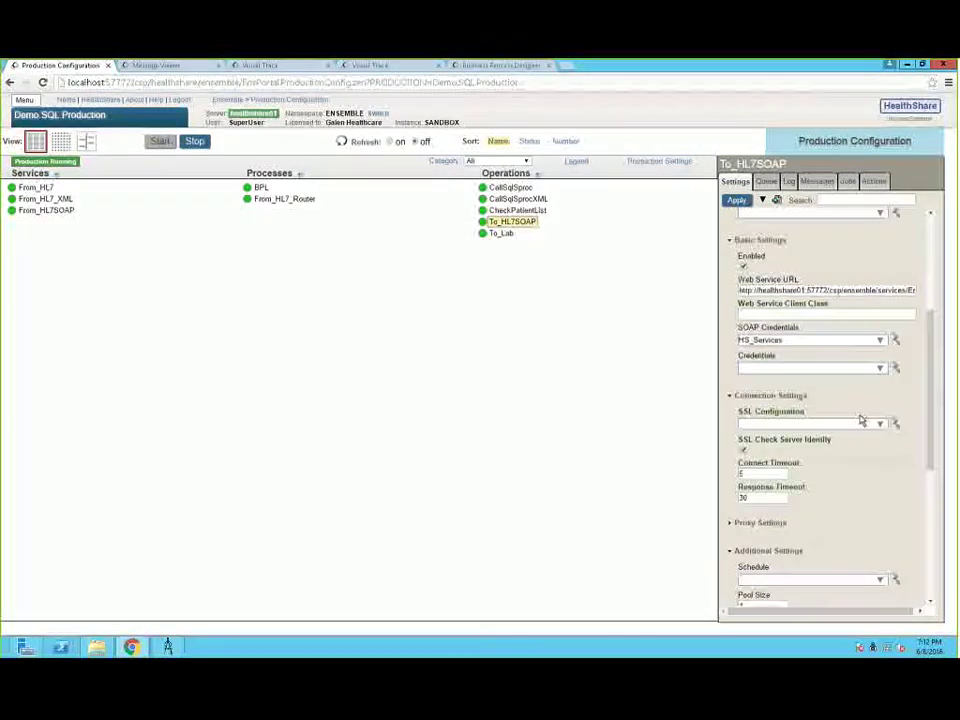
click(35, 214)
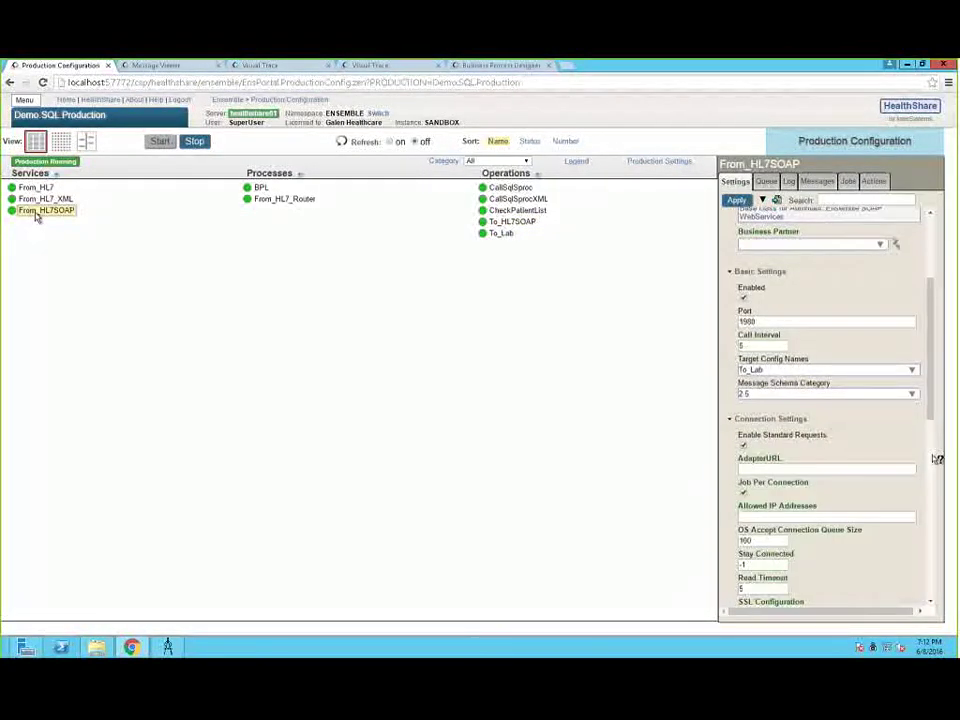
scroll(924, 315, up, 3)
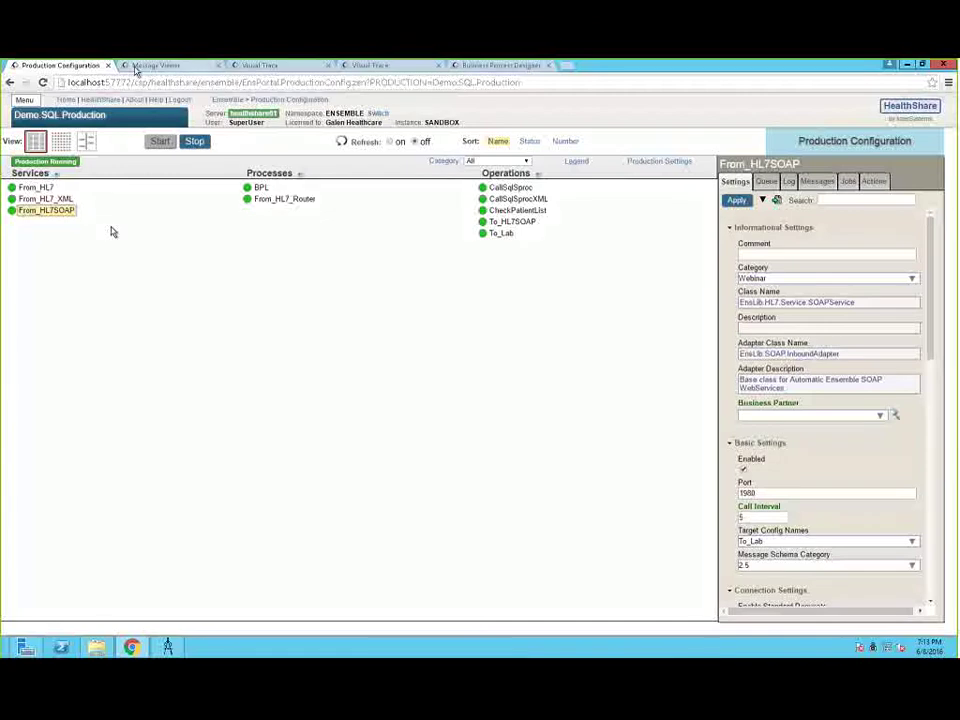
Step: In the Message Viewer, open the full trace of the newest From_HL7SOAP to To_Lab message and highlight From_HL7SOAP
key(ctrl+Tab)
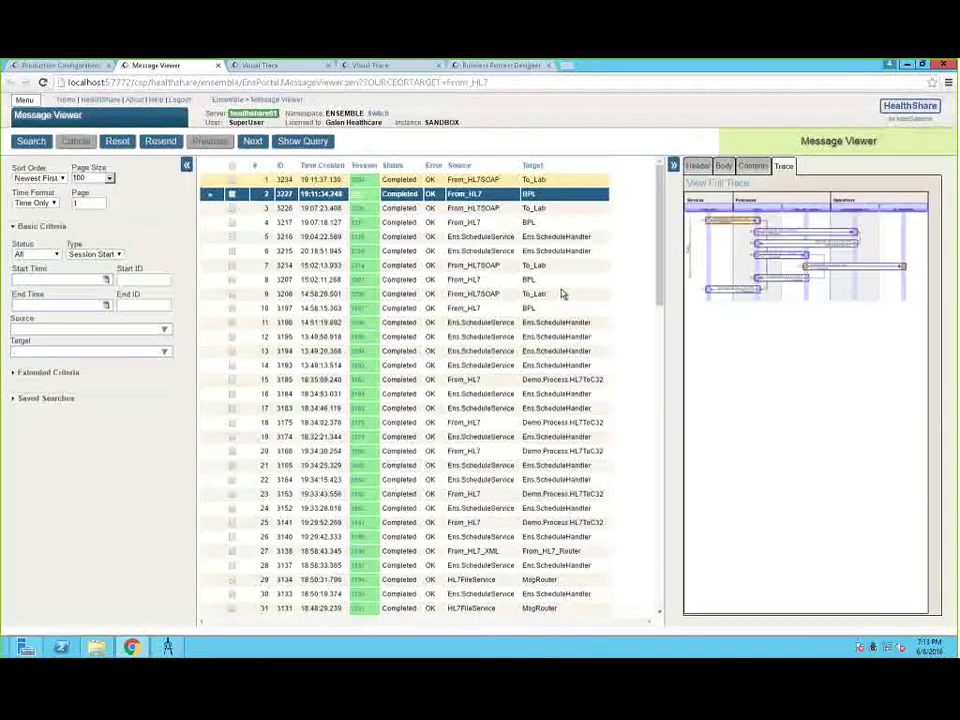
click(470, 180)
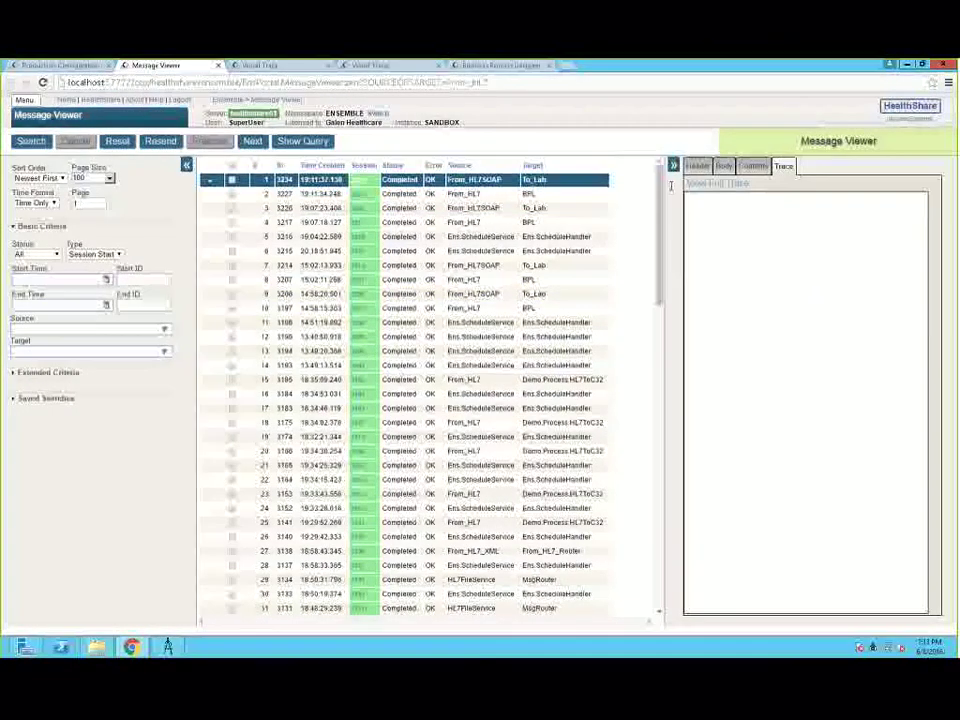
click(717, 183)
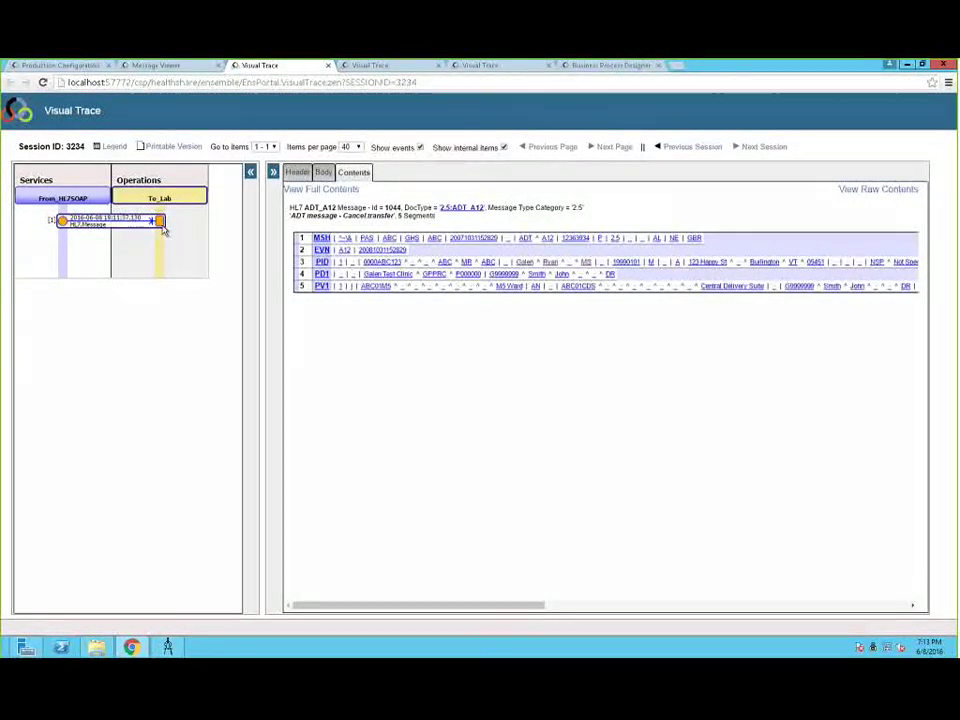
click(63, 197)
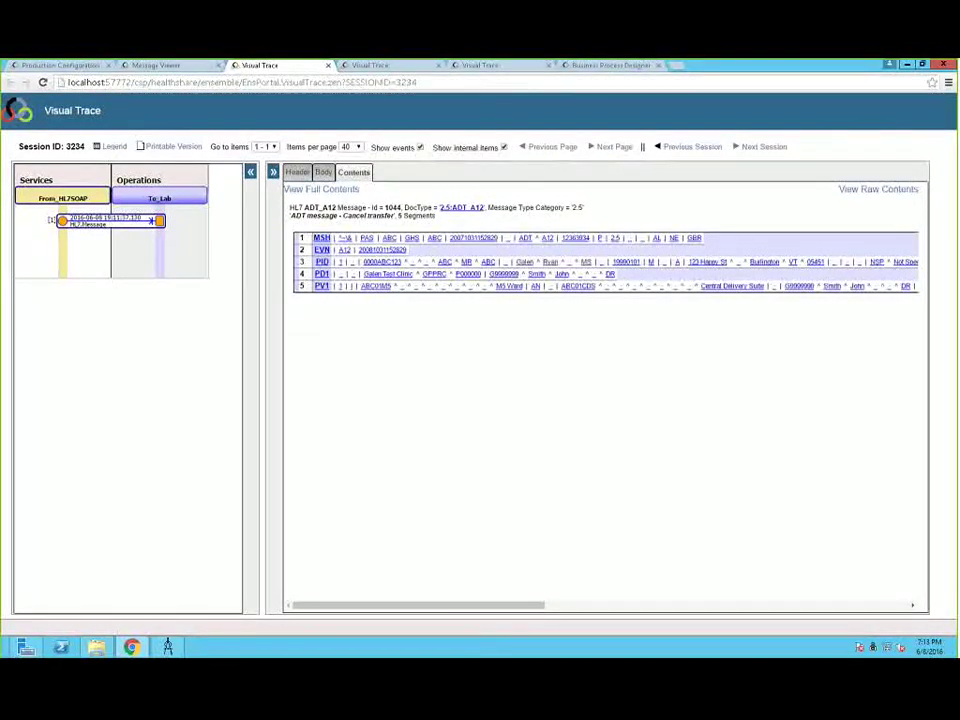
Step: Return to the production configuration and show the settings of the From_HL7_XML service
key(ctrl+shift+Tab)
key(ctrl+shift+Tab)
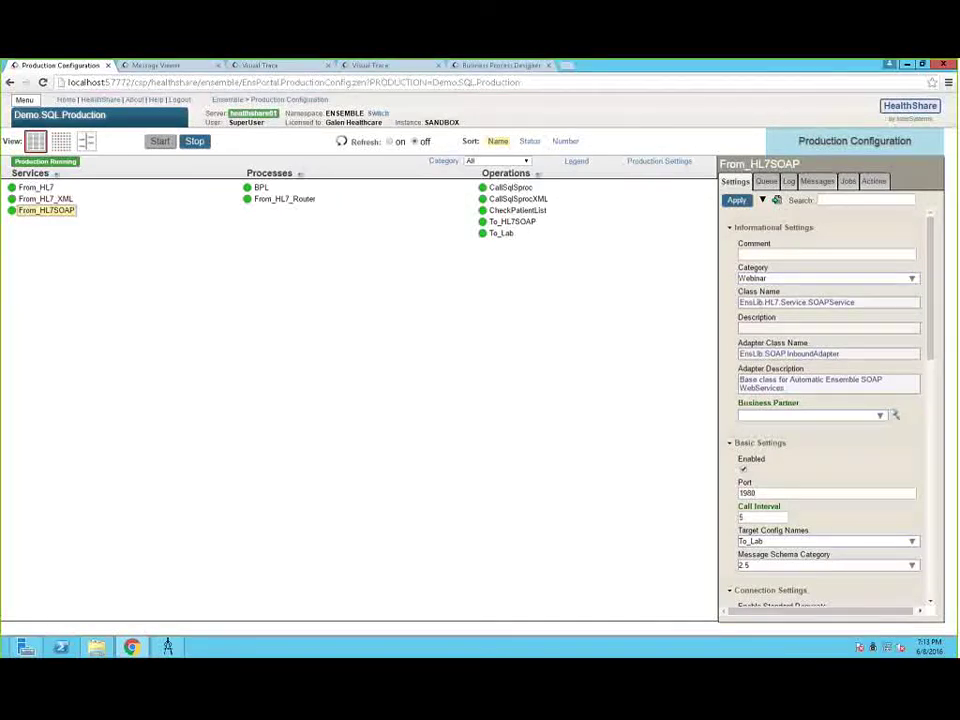
click(64, 199)
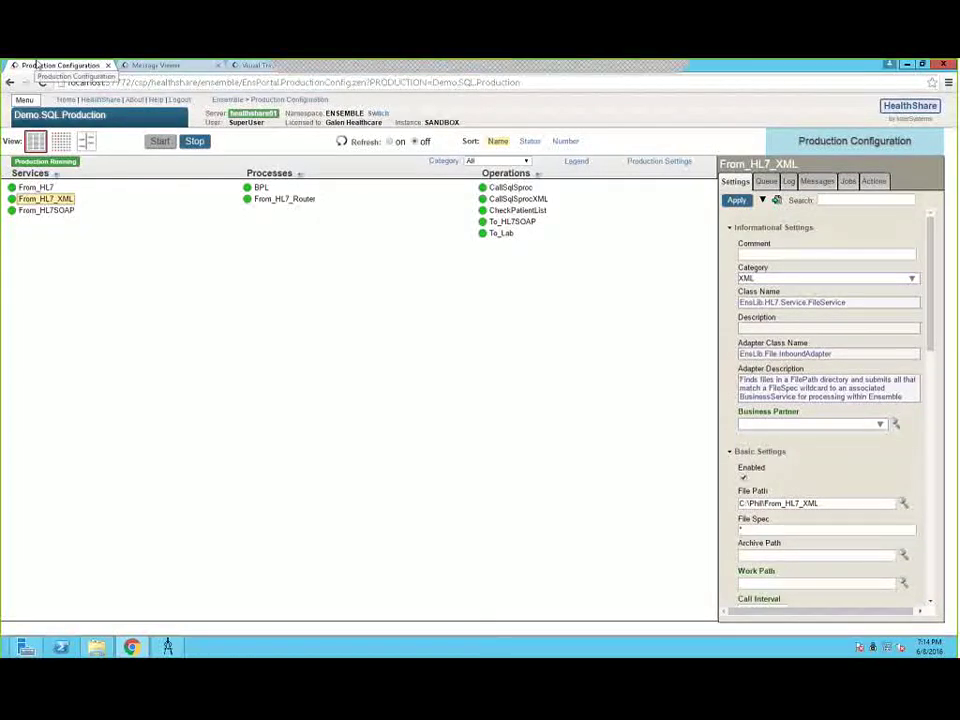
Step: From the Management Portal home, open the data transformation Demo.SQL.ADTA12ToGHSEnsembleFilePatientXMLDTL in the Data Transformation Builder
click(66, 100)
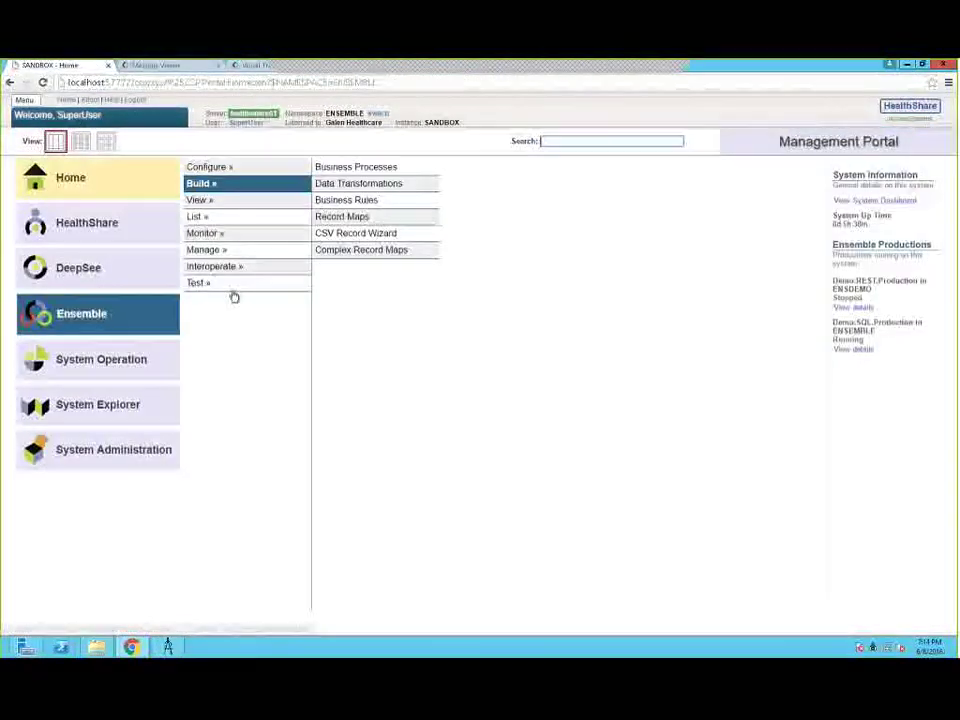
mouse_move(225, 266)
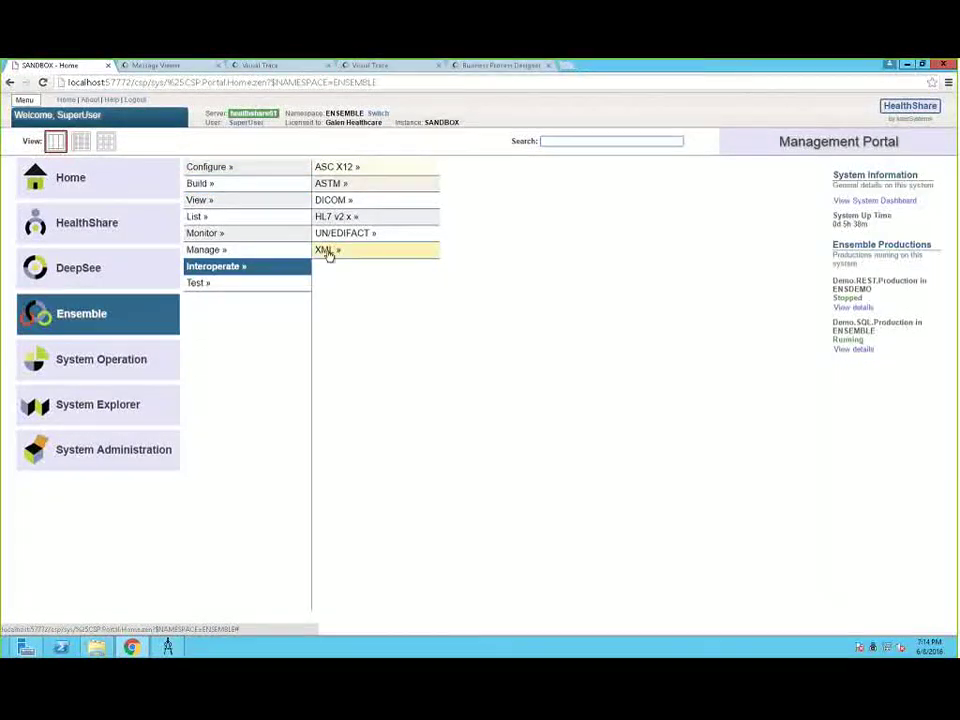
mouse_move(373, 252)
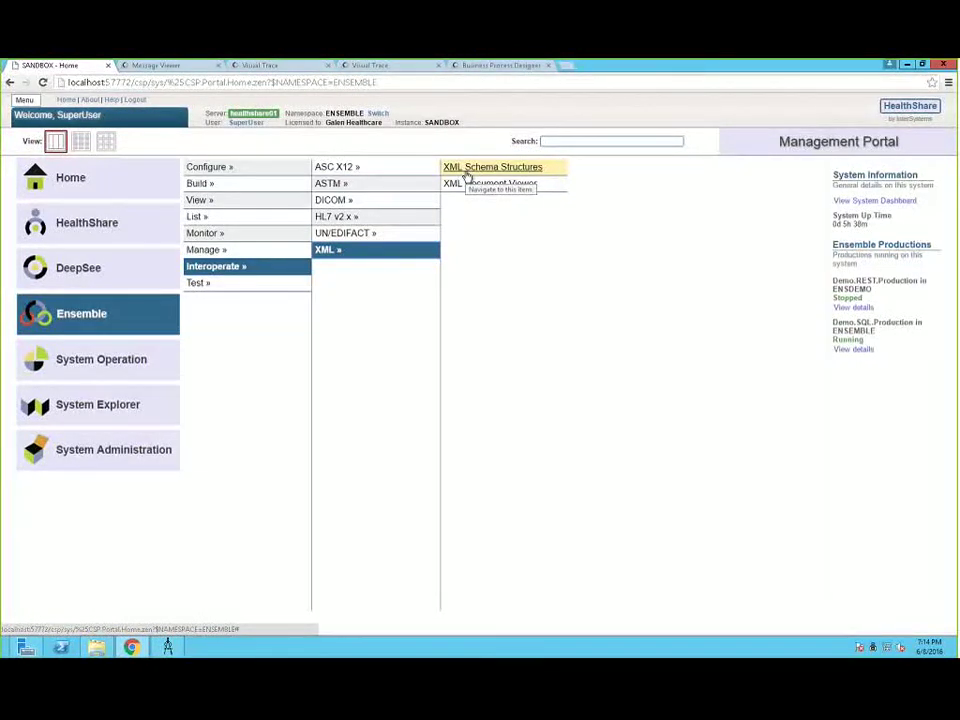
click(340, 184)
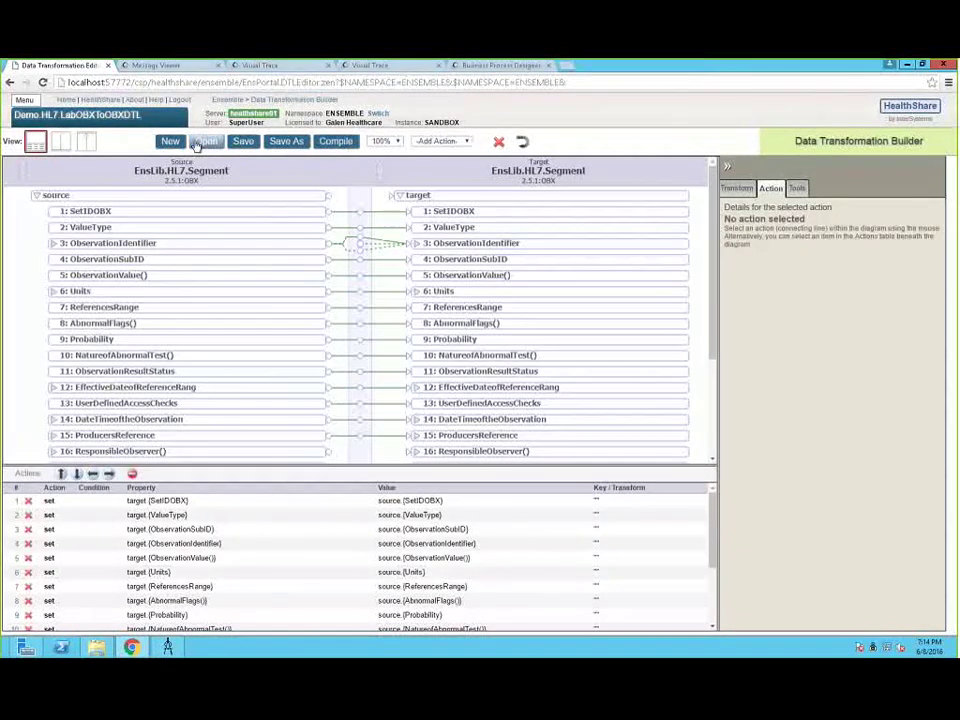
click(198, 144)
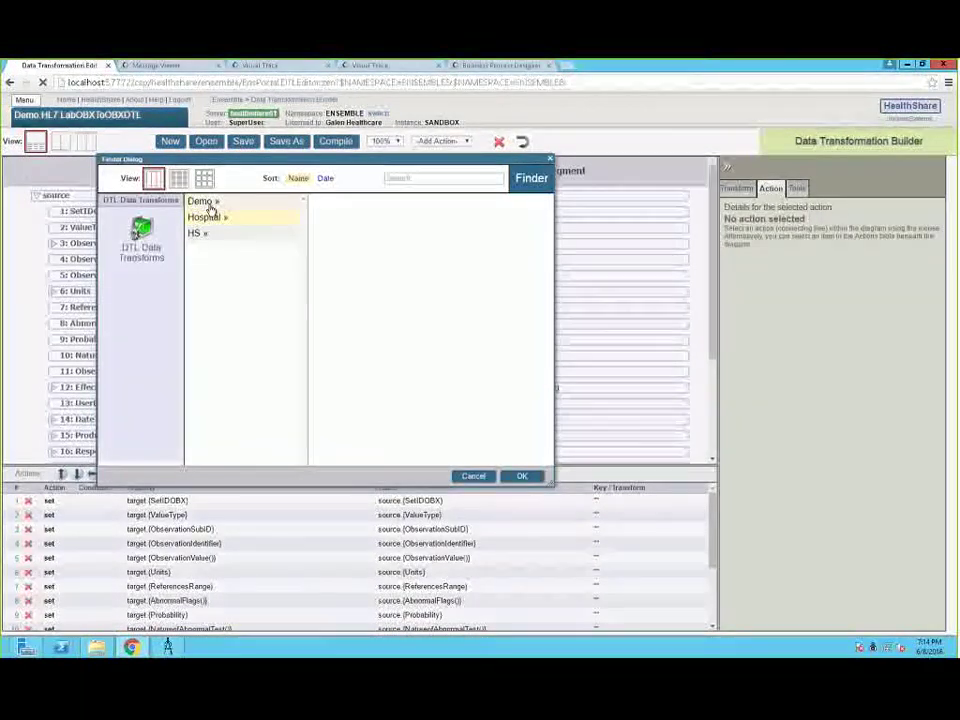
click(211, 205)
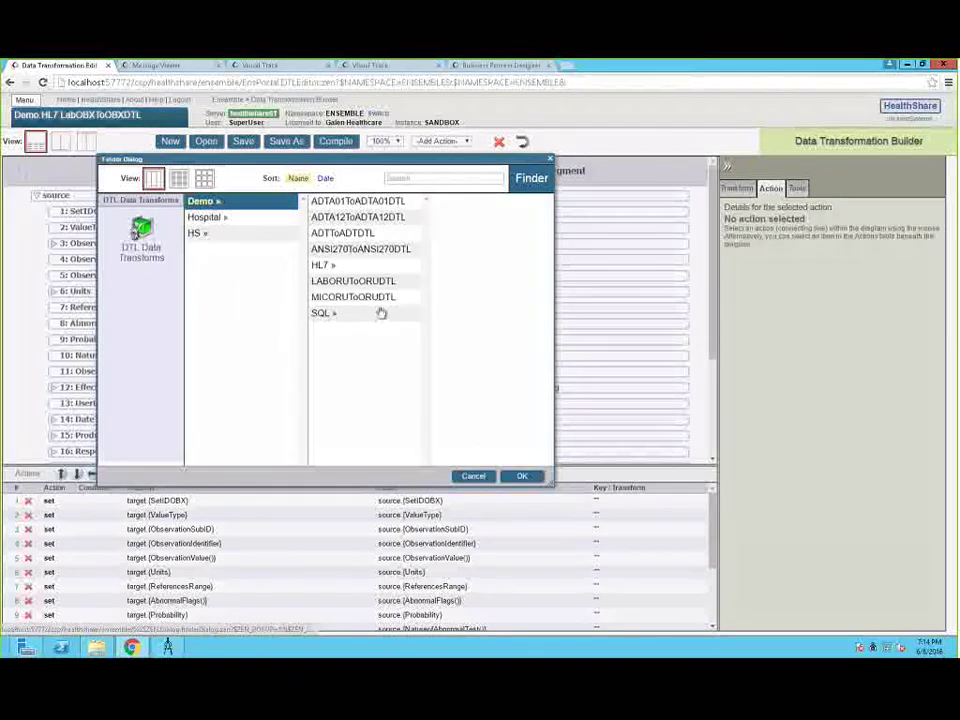
click(329, 314)
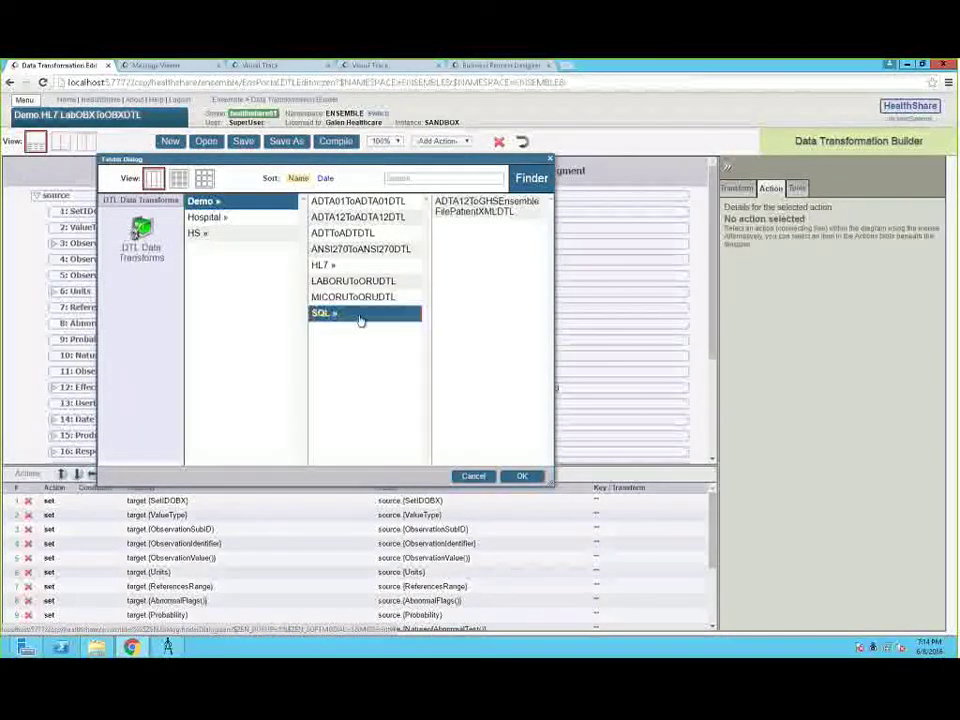
double_click(475, 219)
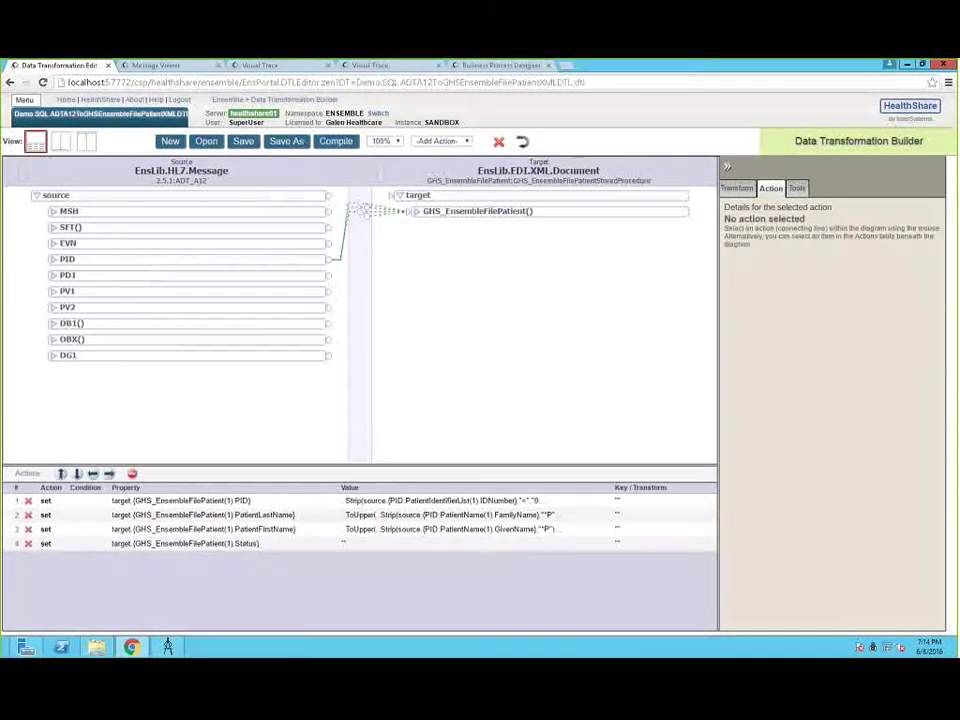
Step: Expand the GHS_EnsembleFilePatient target and test the data transformation on the ADT A12 input message
click(411, 212)
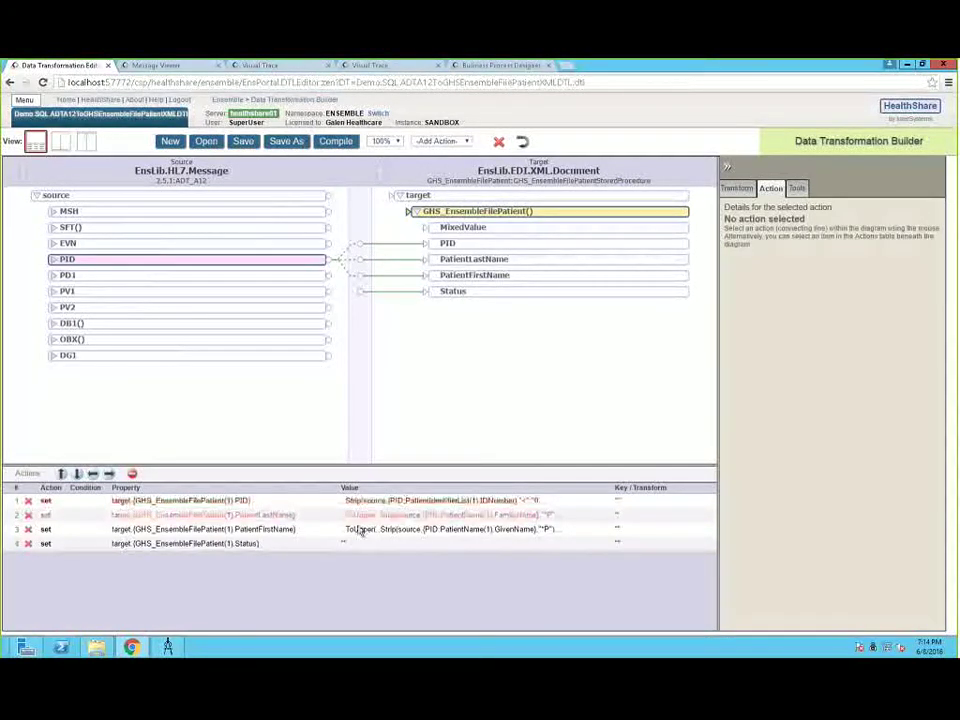
click(797, 189)
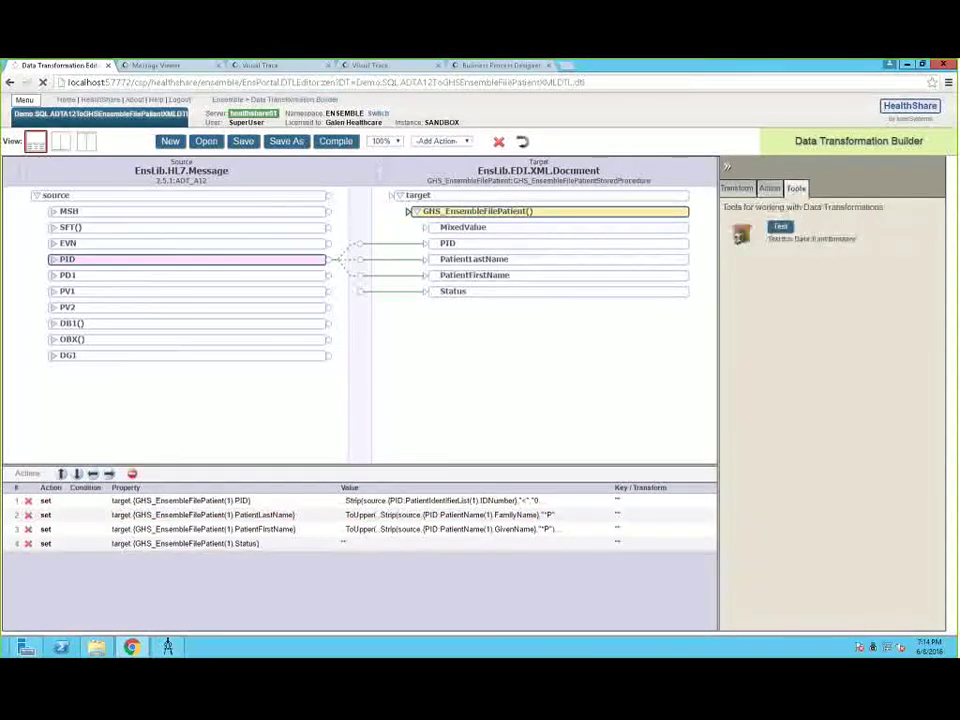
click(781, 228)
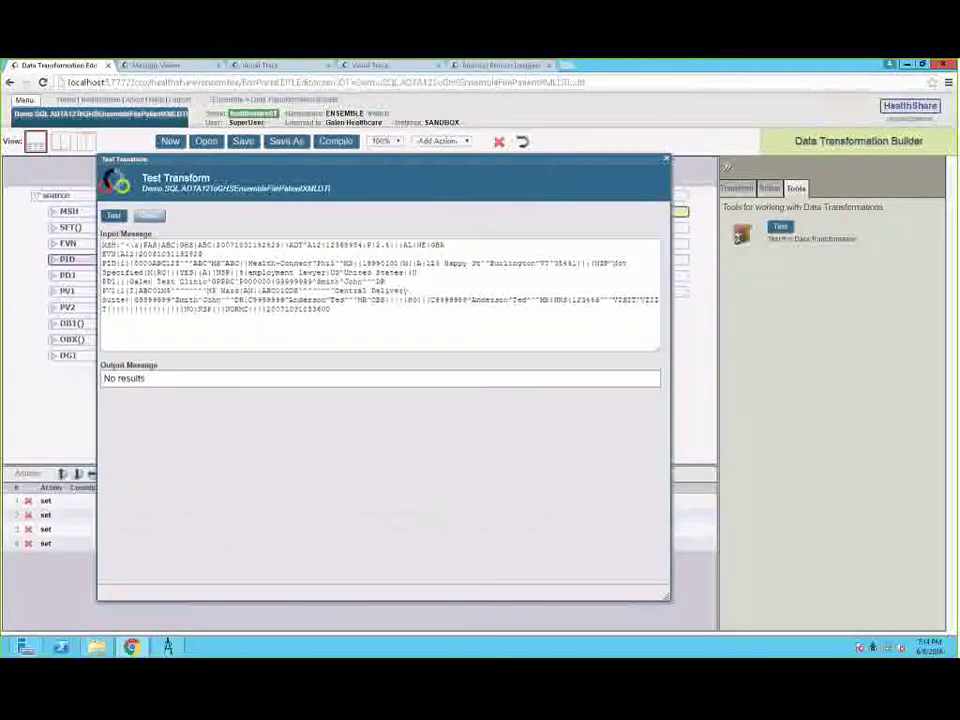
click(113, 215)
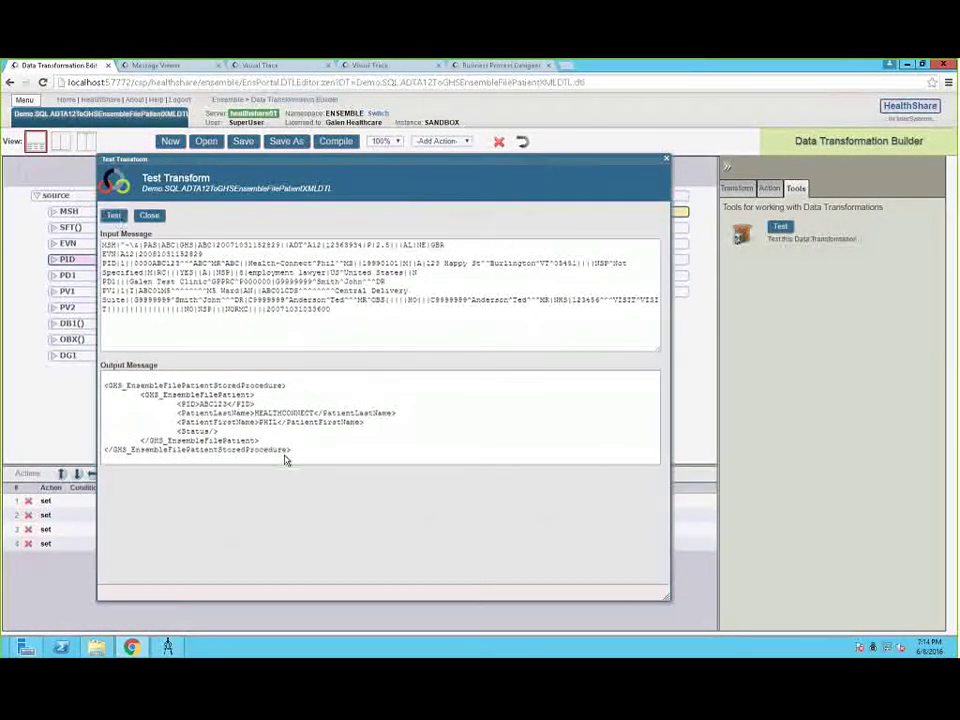
Step: Compare the input PID segment with the patient ID and name fields in the XML output, and close the transform test
triple_click(370, 266)
click(225, 404)
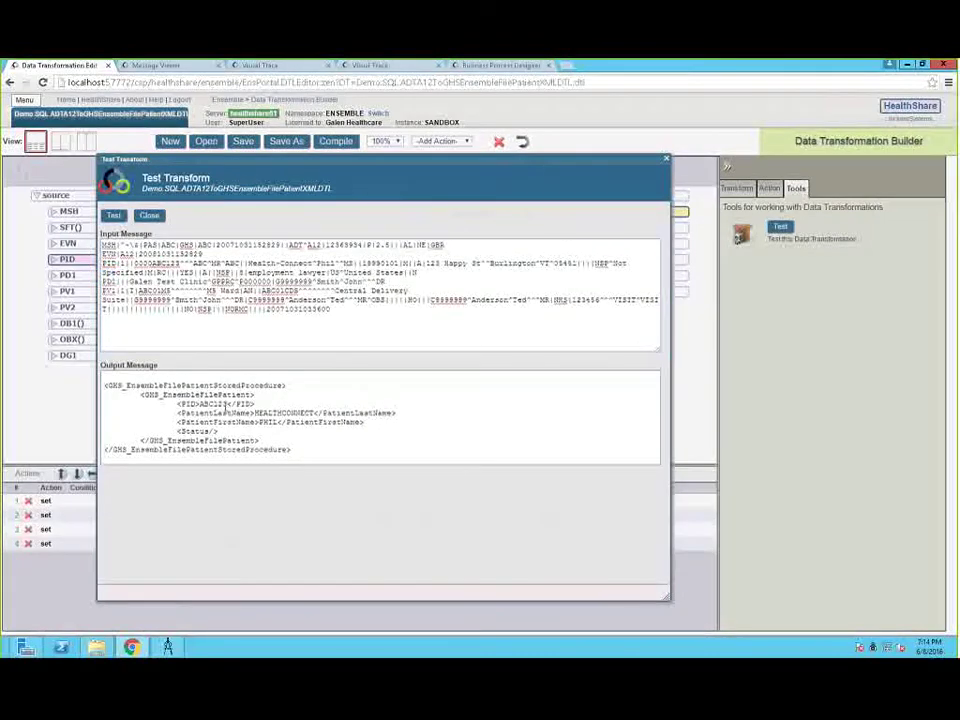
double_click(225, 404)
click(279, 412)
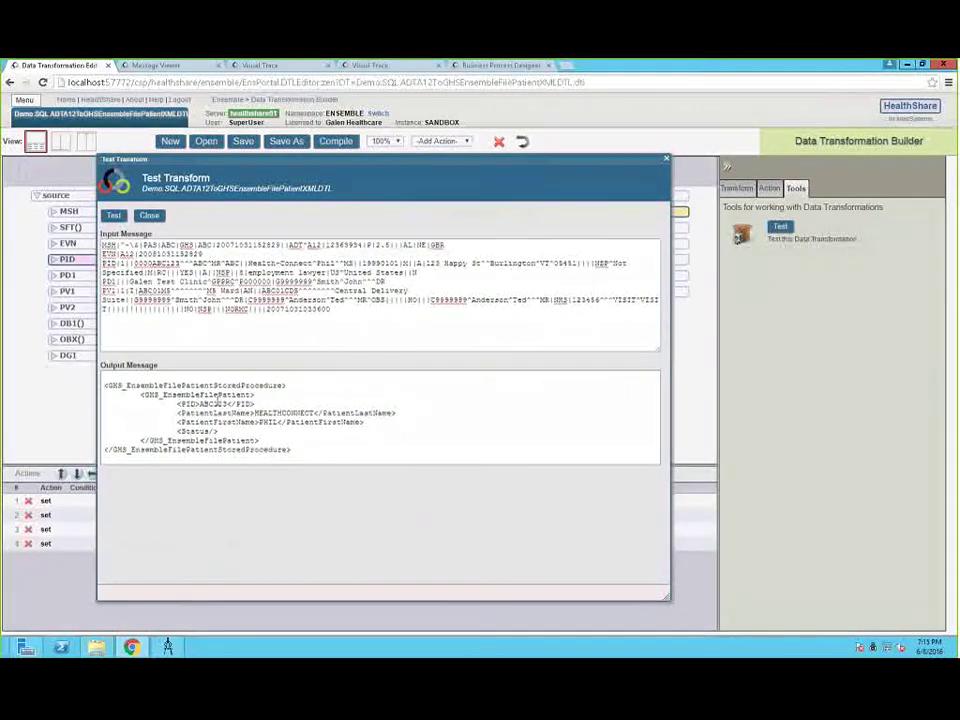
click(150, 216)
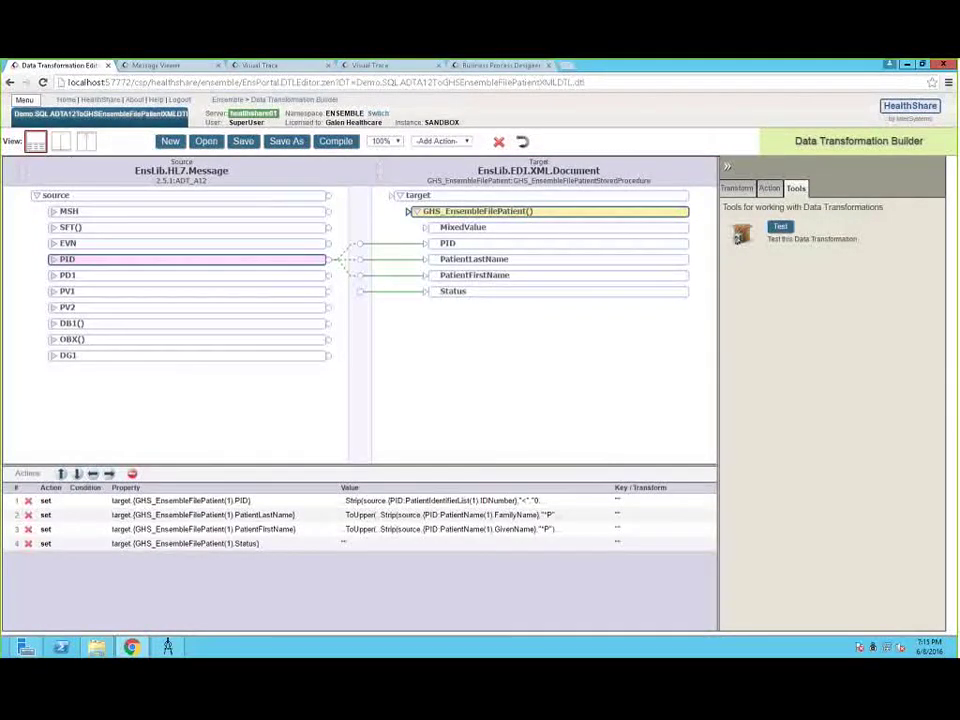
Step: Return through the portal home to the Ensemble production configuration of Demo.SQL.Production
click(66, 99)
mouse_move(98, 313)
mouse_move(220, 167)
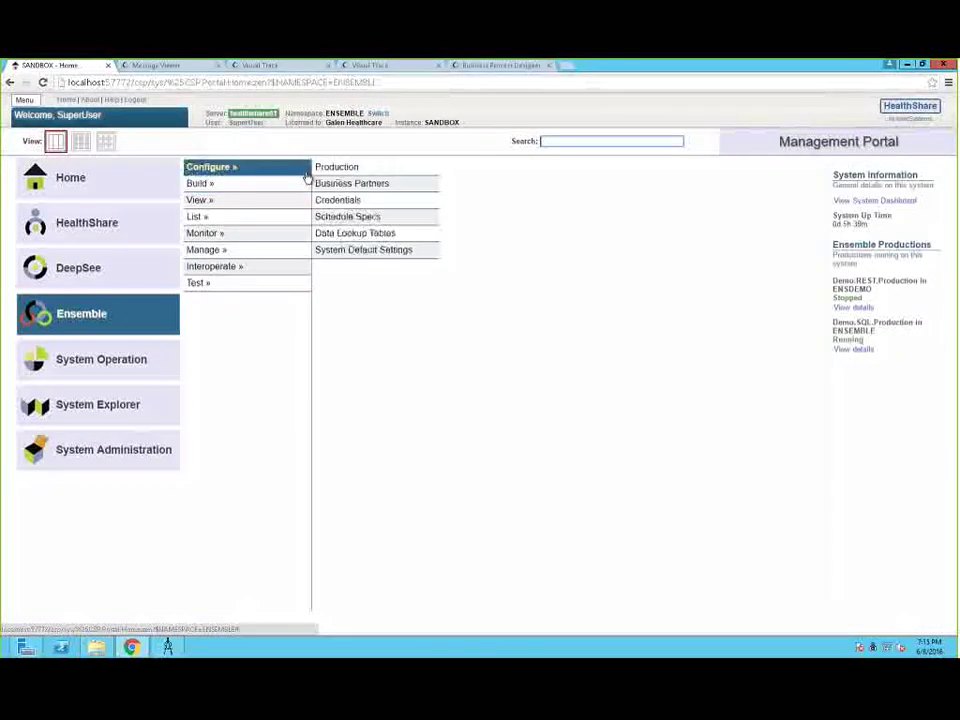
click(326, 170)
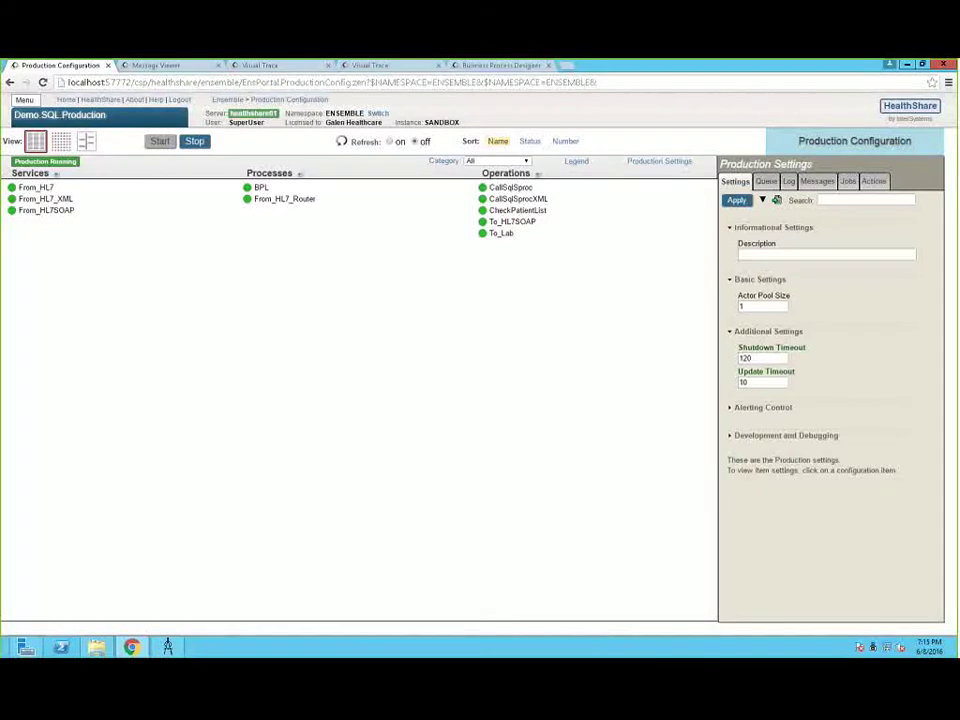
Step: Launch HealthShare Studio
right_click(875, 648)
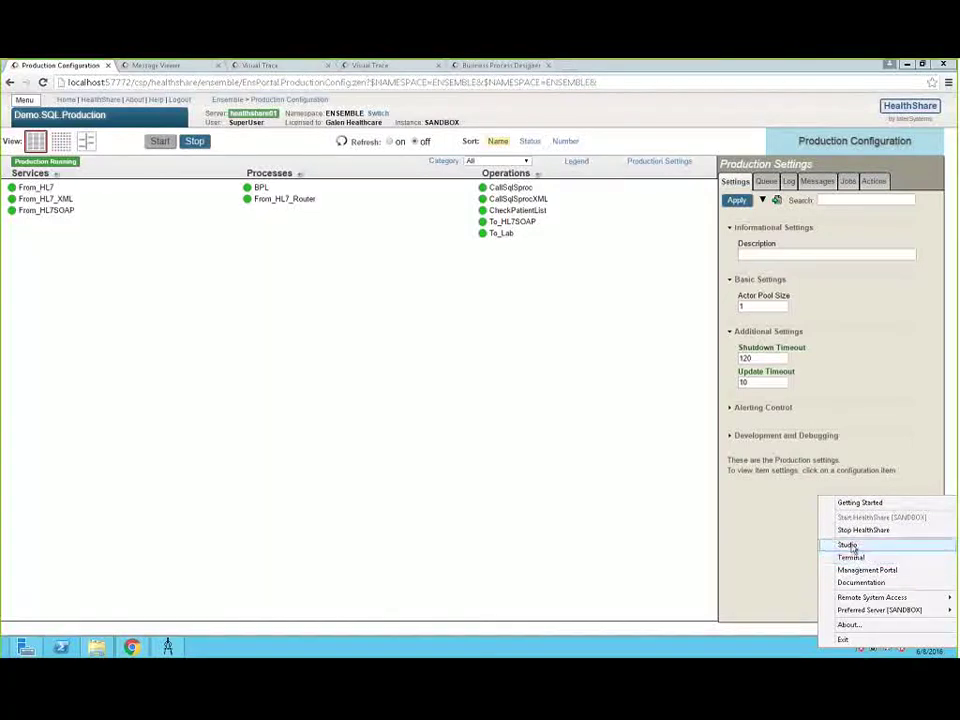
click(848, 545)
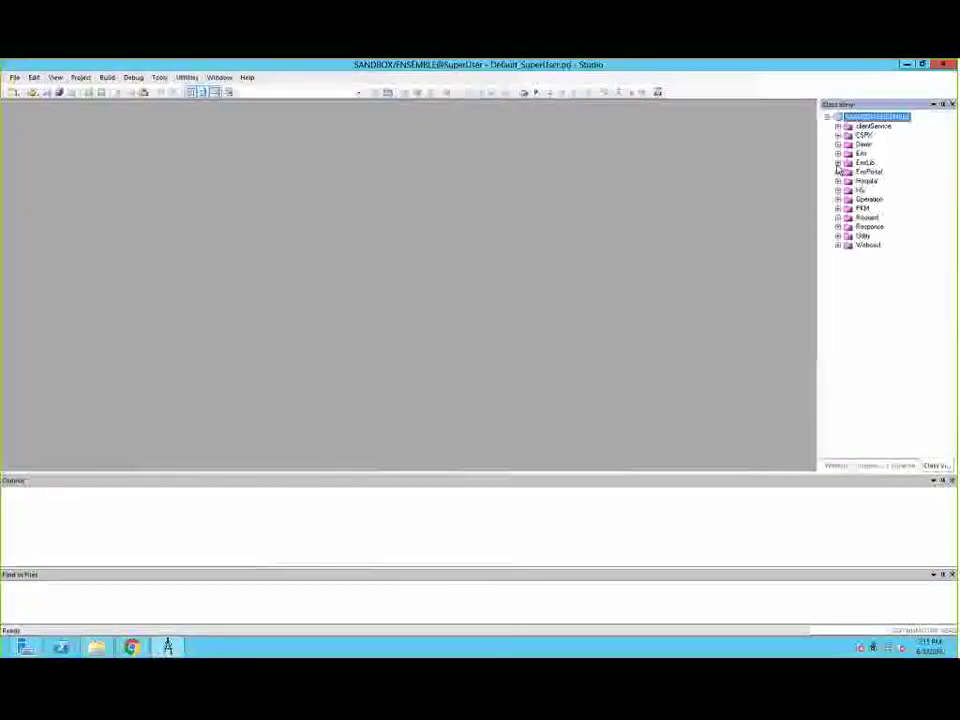
Step: Browse the classes in the Demo package, collapse it again, and return to the production configuration in the browser
click(838, 144)
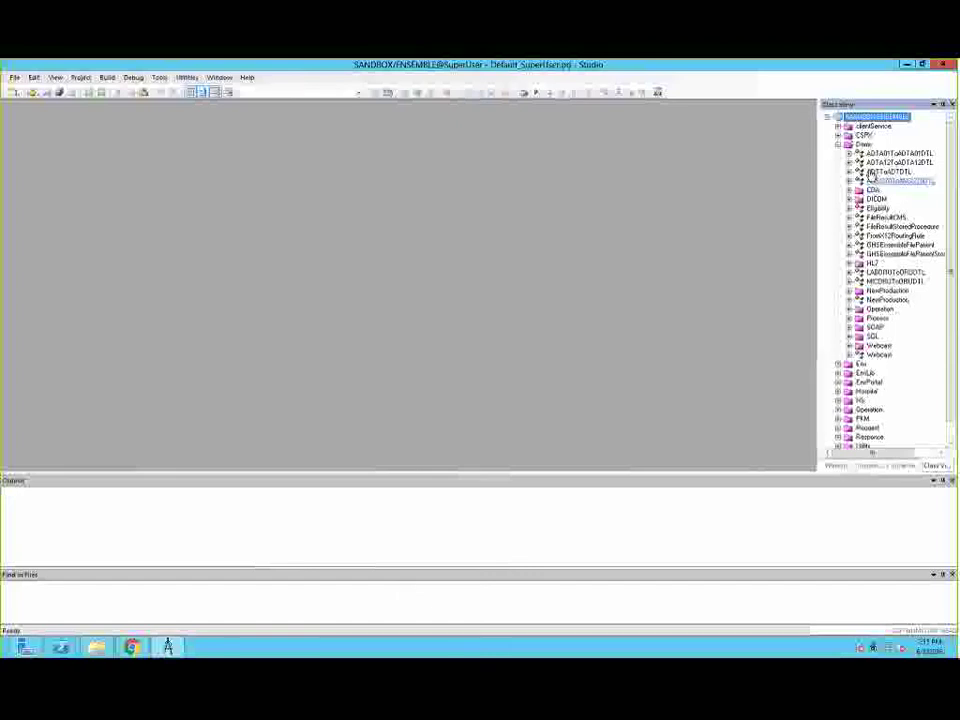
click(873, 172)
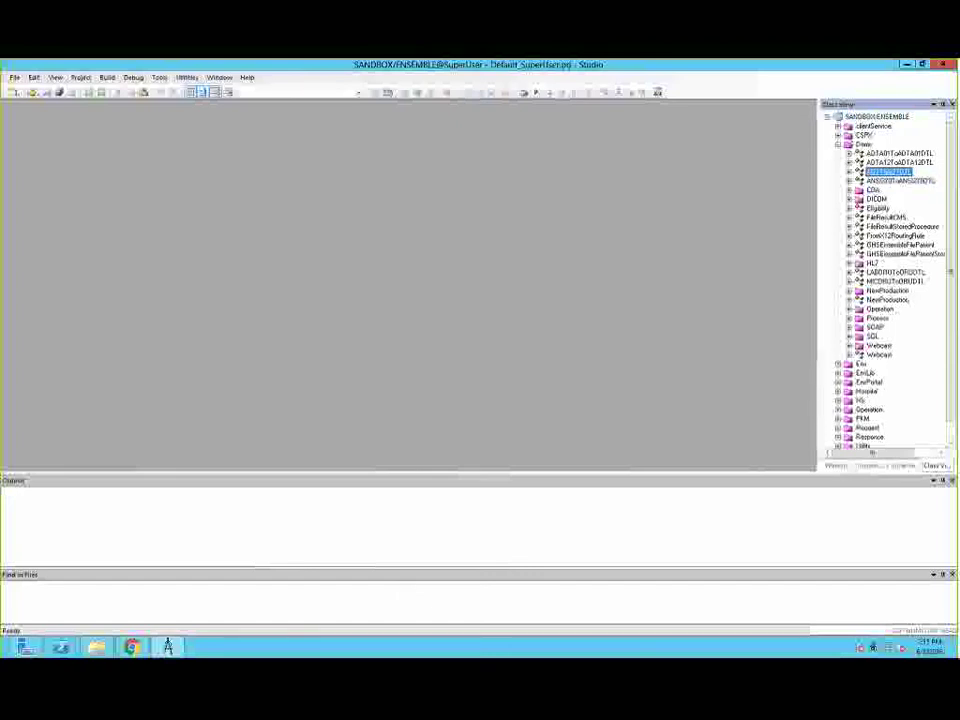
click(838, 144)
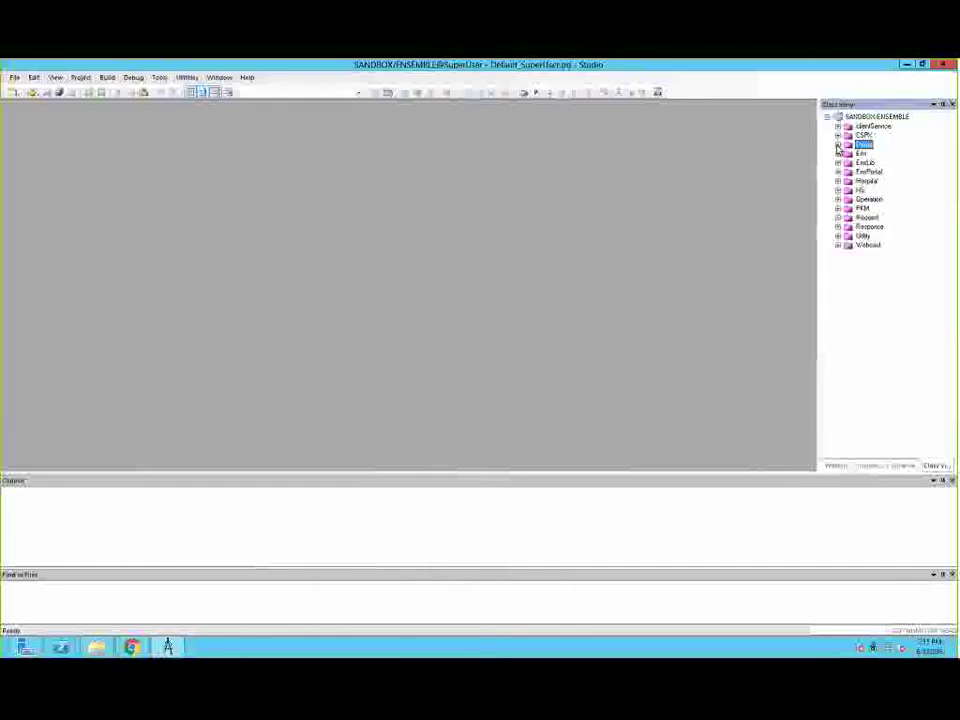
click(907, 65)
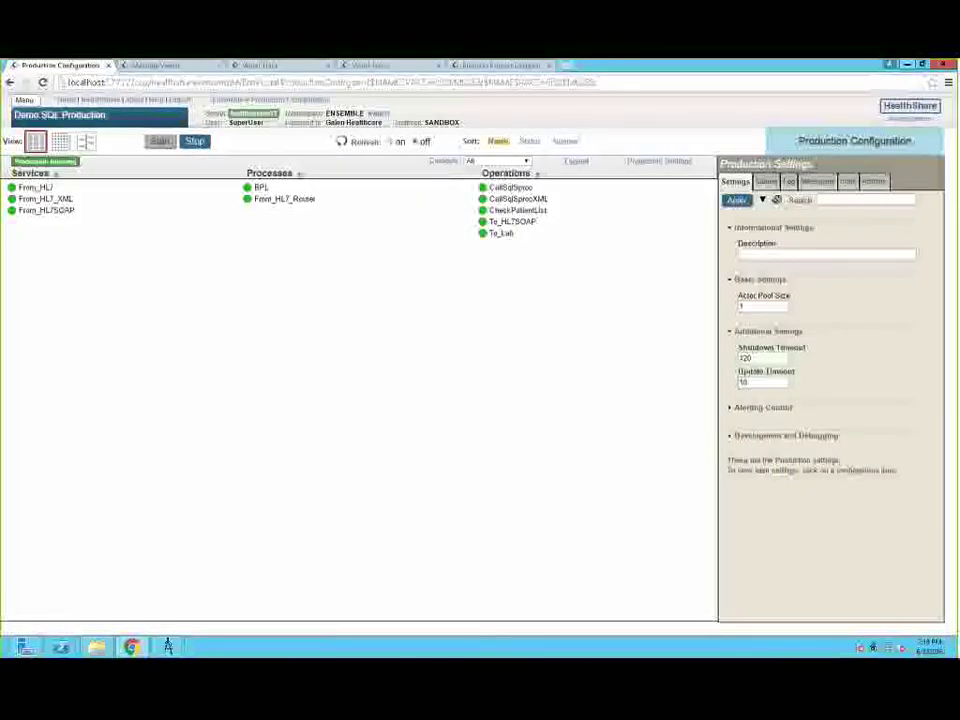
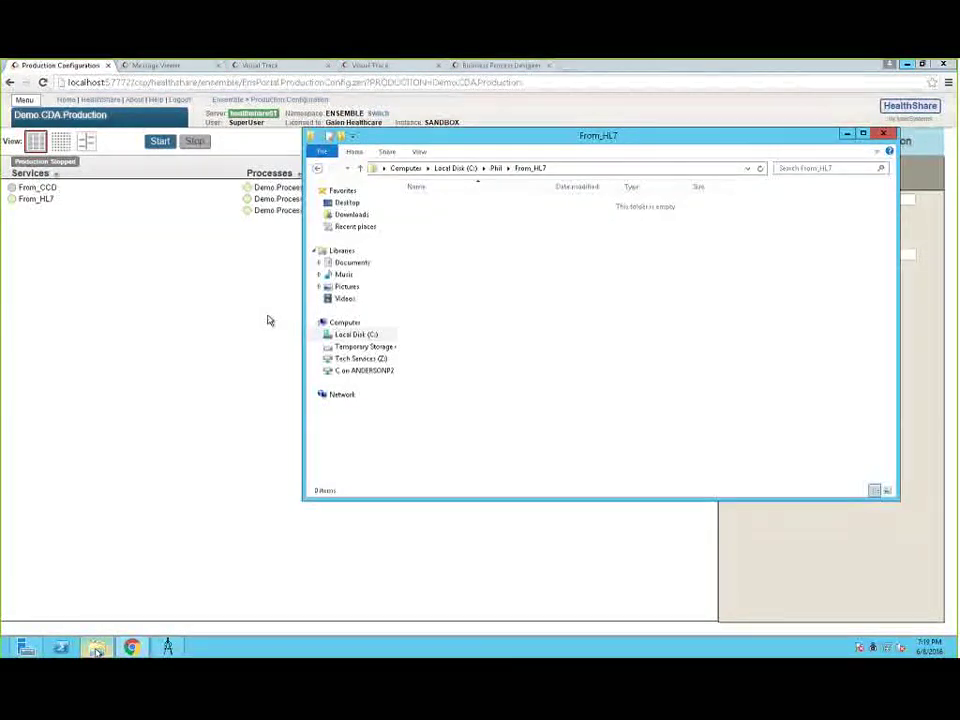
Step: Open the C:\InterSystems\HealthShare\CSP\xslt\SDA3 folder and move its window clear of the production settings
click(360, 335)
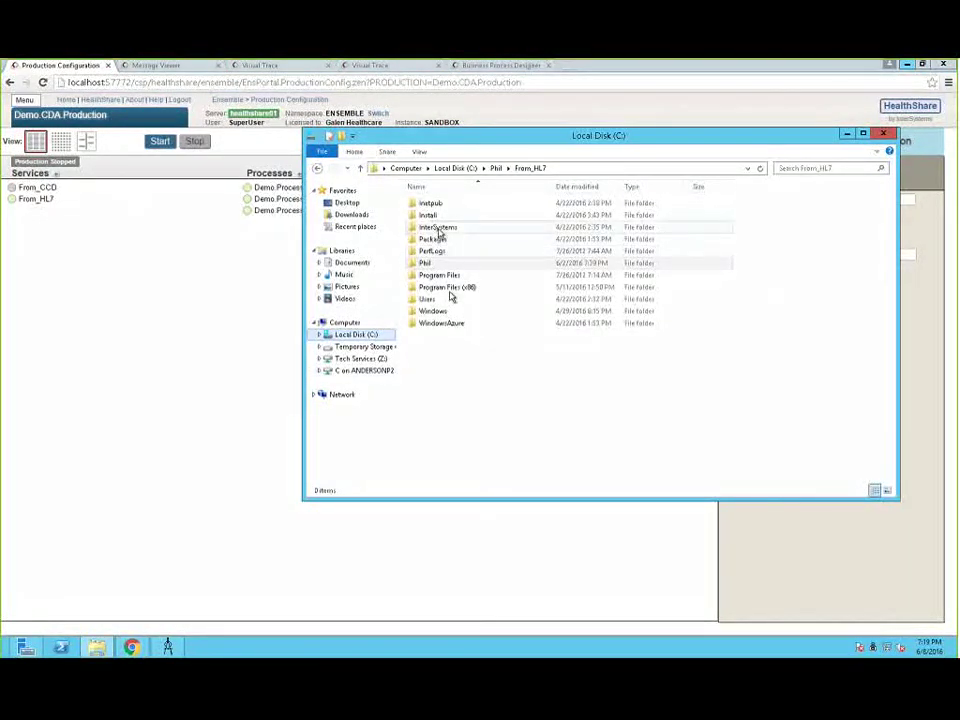
double_click(437, 203)
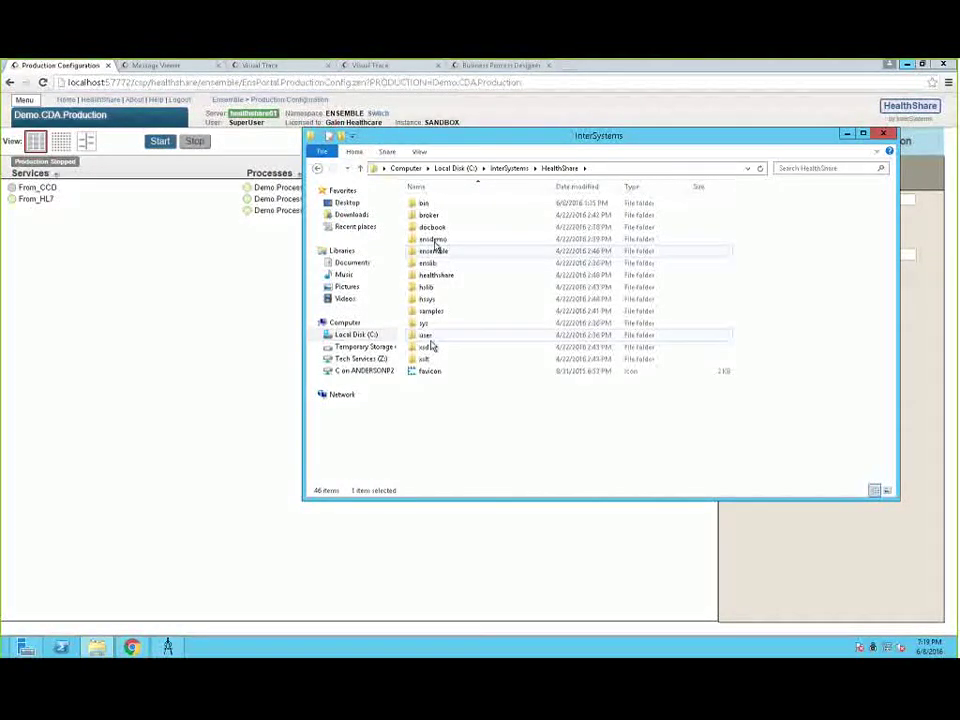
double_click(426, 348)
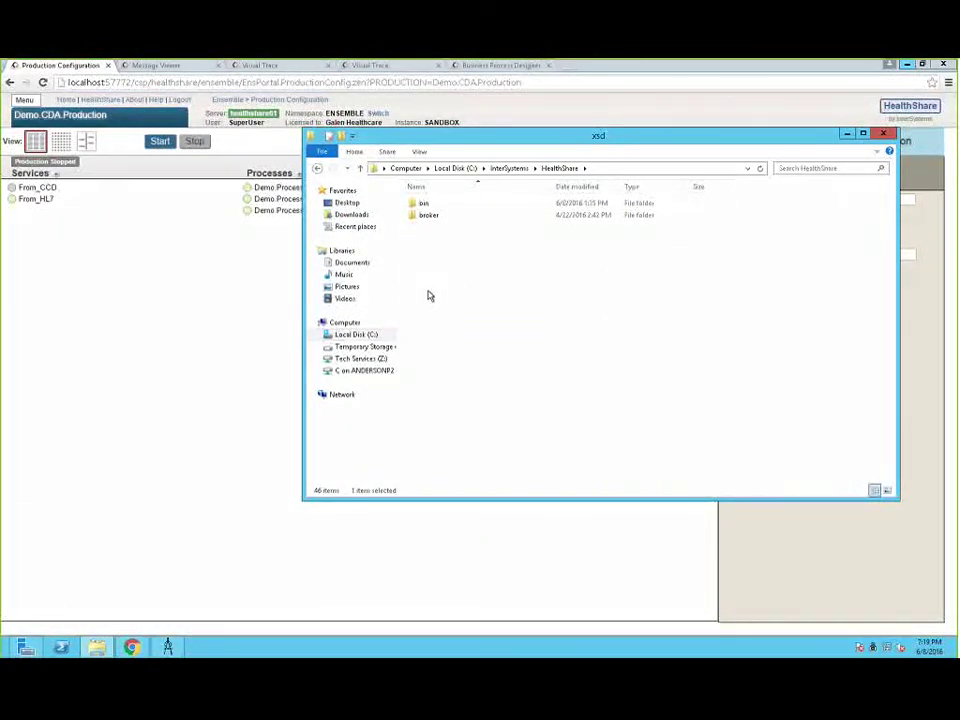
double_click(428, 296)
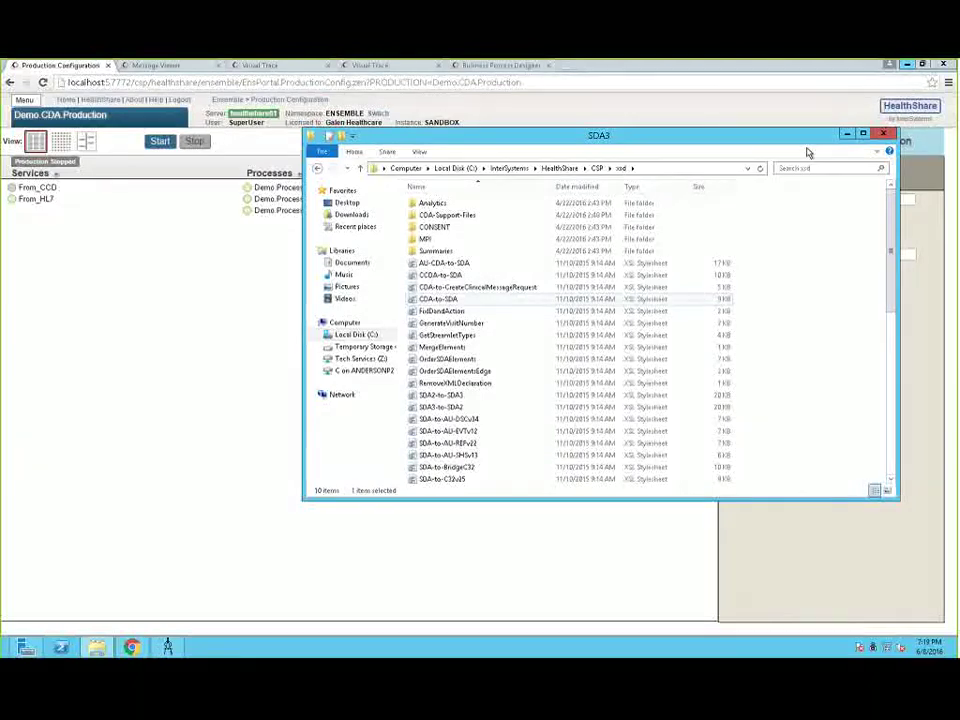
drag(805, 136, 620, 127)
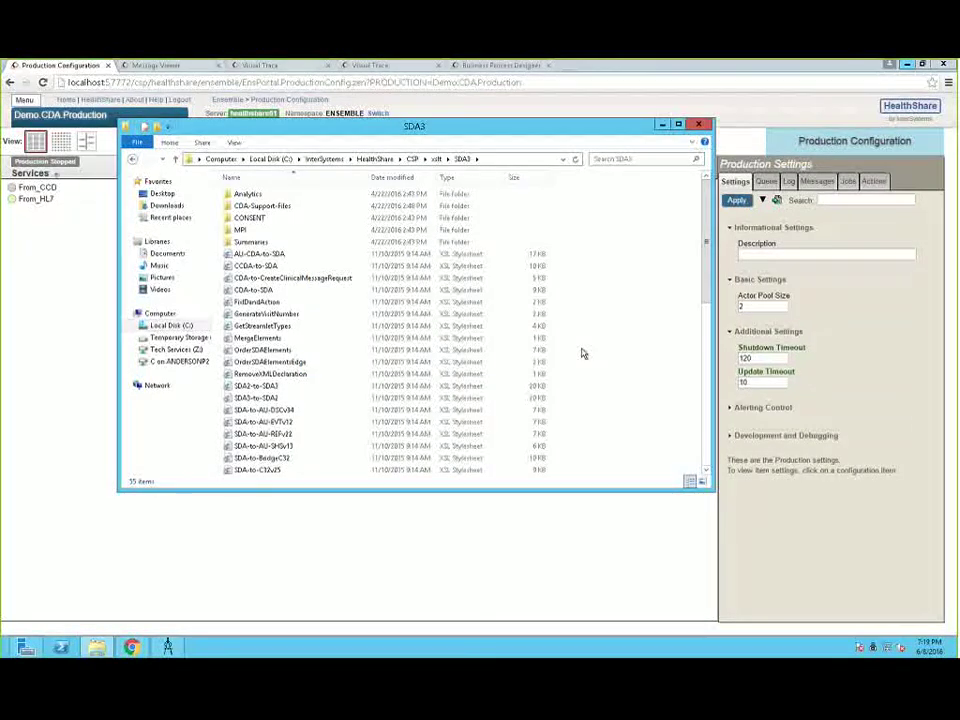
Step: Examine the SDA3 folder's XSL stylesheets, including the SDA-to-C32 and SDA-to-CCDA transforms, and minimize the folder window
click(289, 326)
scroll(289, 326, down, 1)
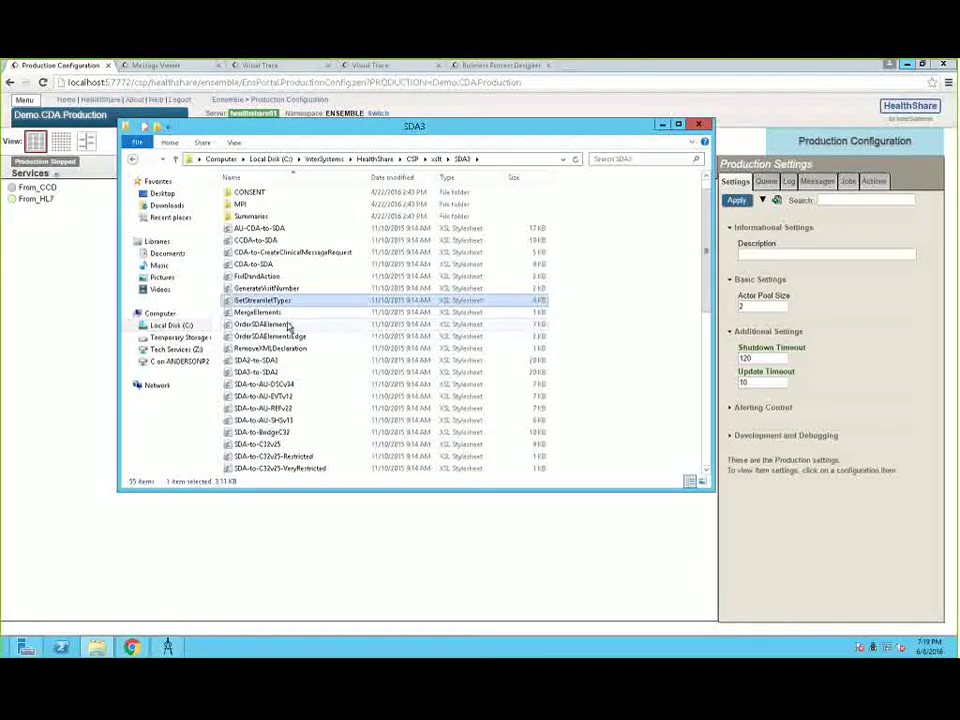
scroll(296, 394, down, 2)
scroll(303, 396, down, 2)
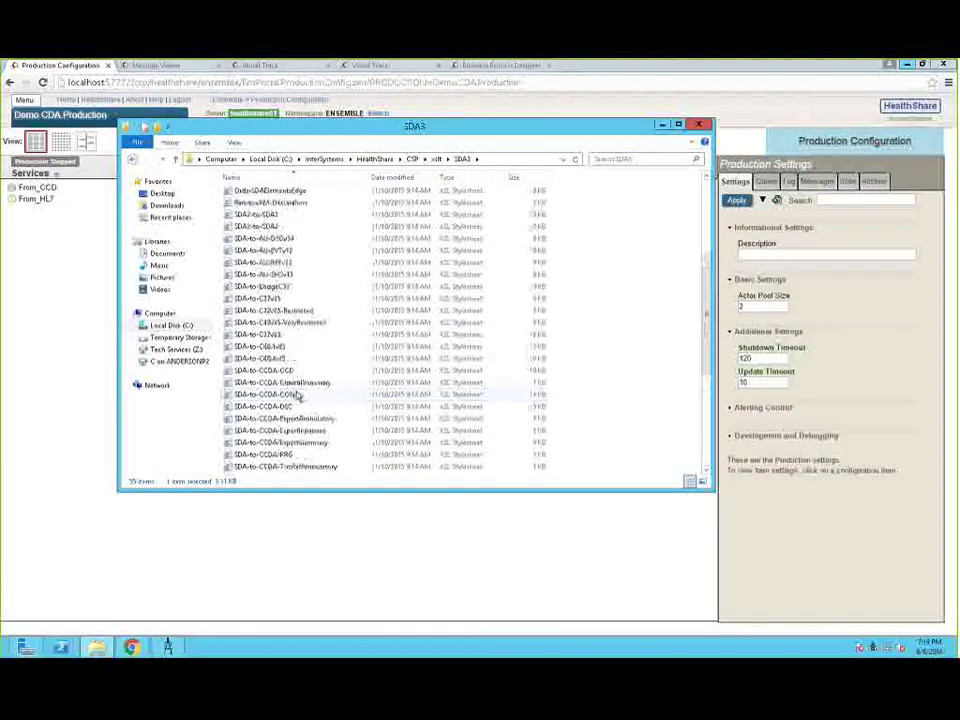
scroll(297, 396, down, 1)
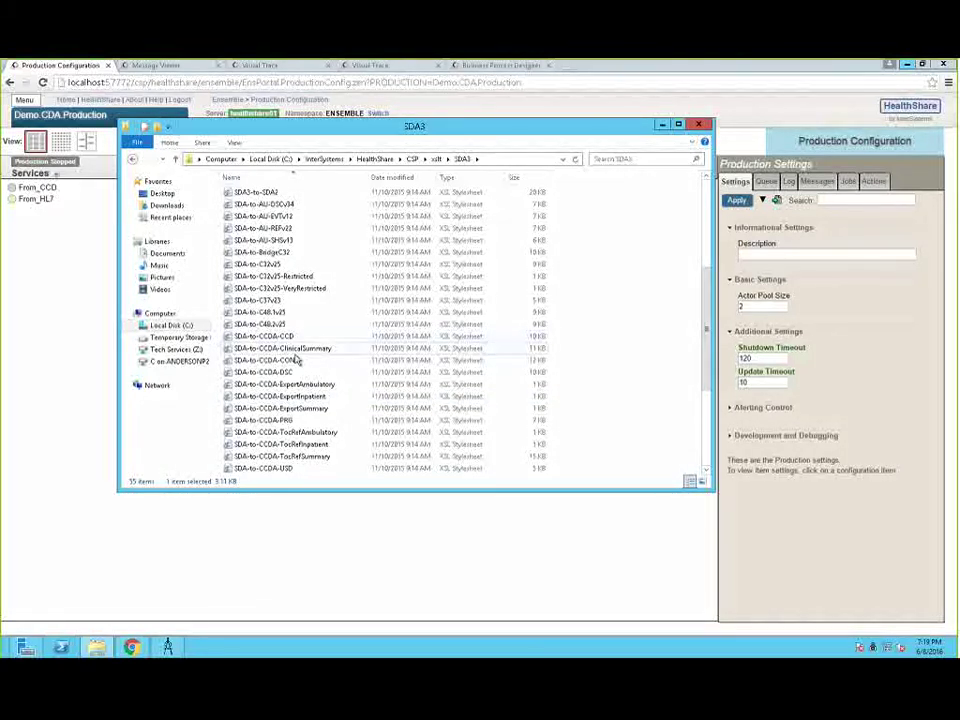
scroll(375, 428, down, 3)
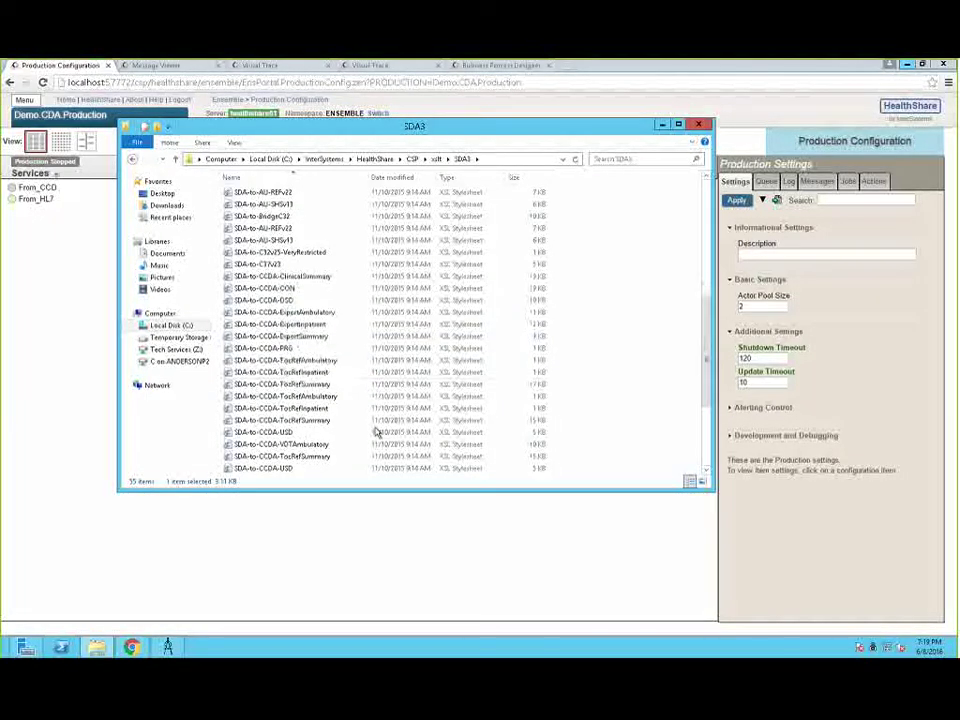
scroll(377, 430, down, 1)
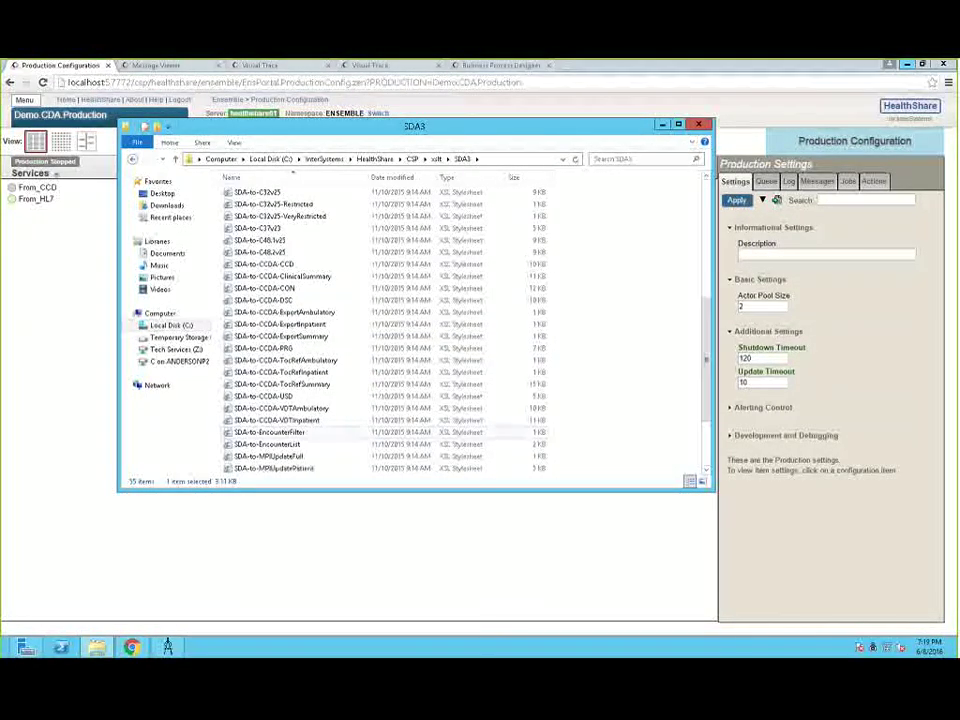
scroll(297, 343, up, 1)
scroll(298, 343, up, 2)
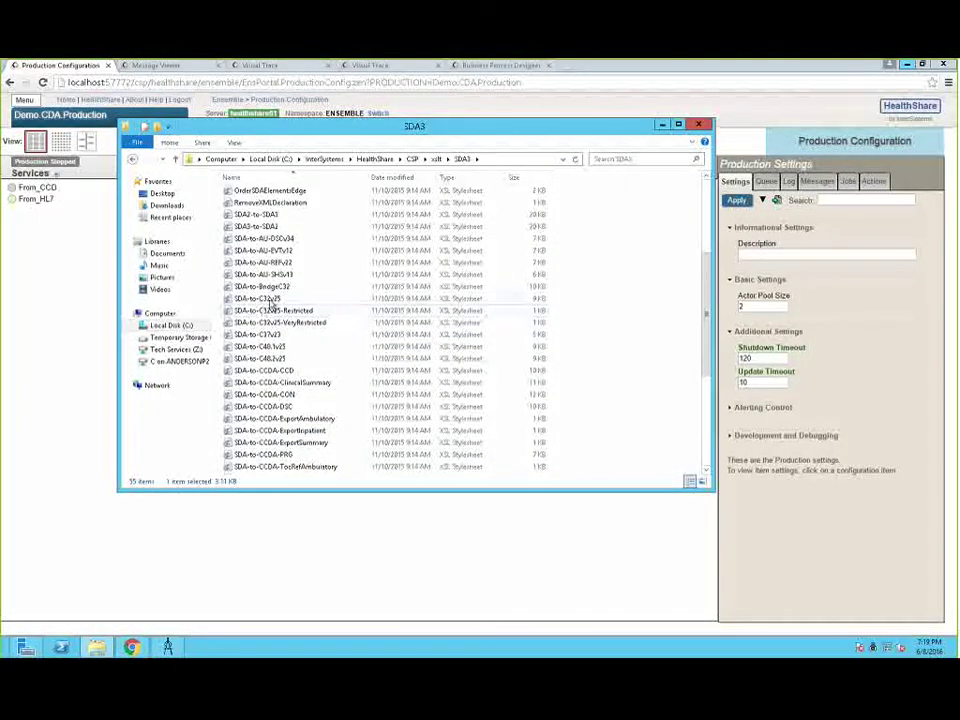
scroll(270, 303, up, 1)
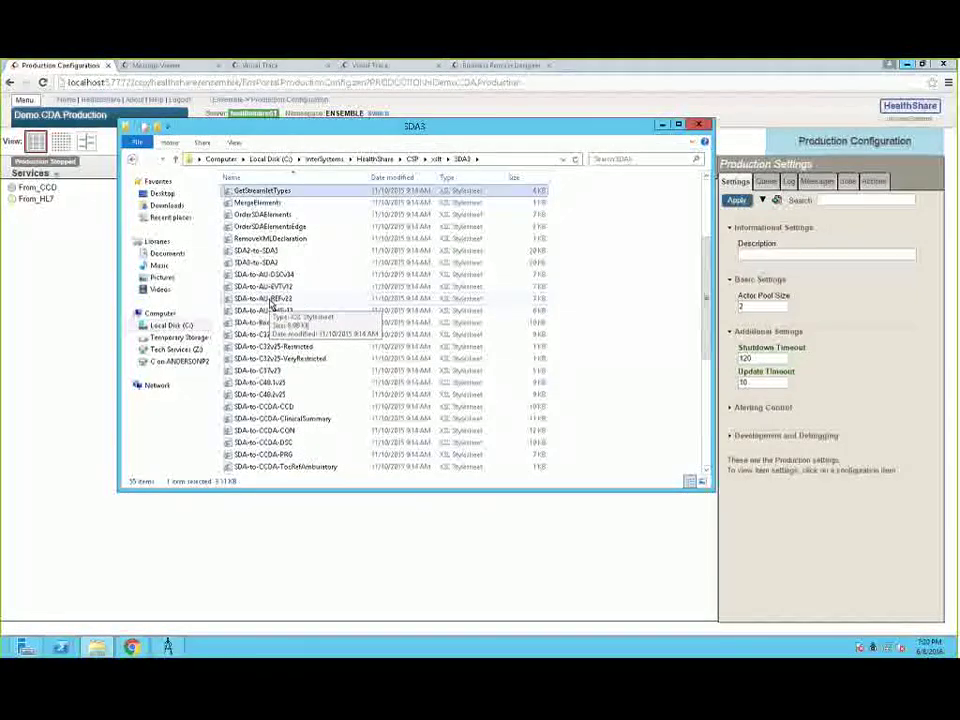
scroll(270, 303, down, 1)
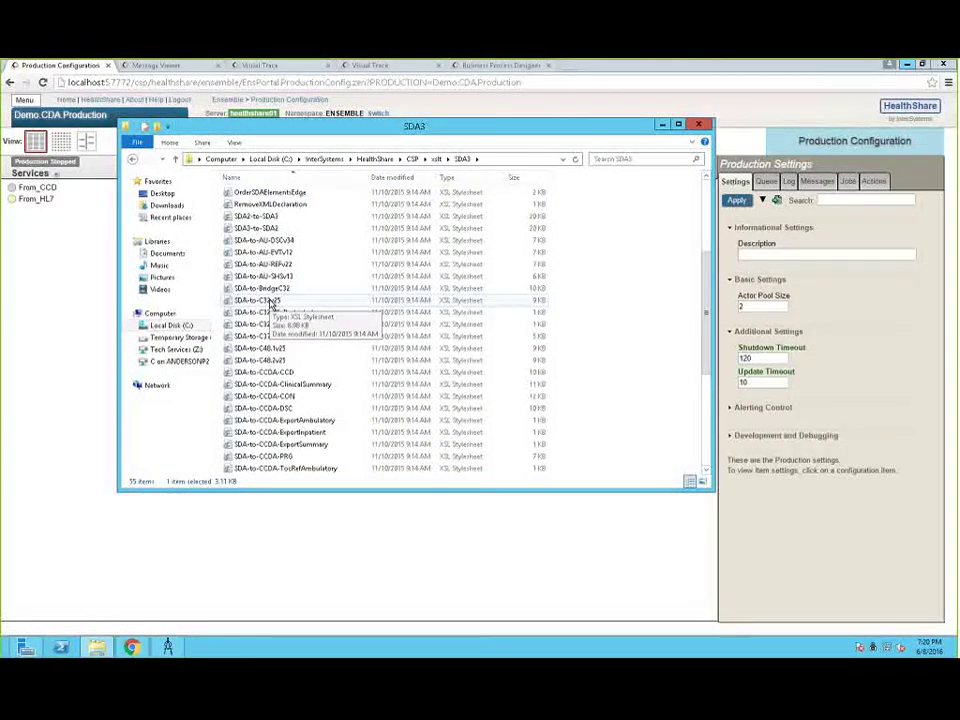
scroll(283, 340, down, 4)
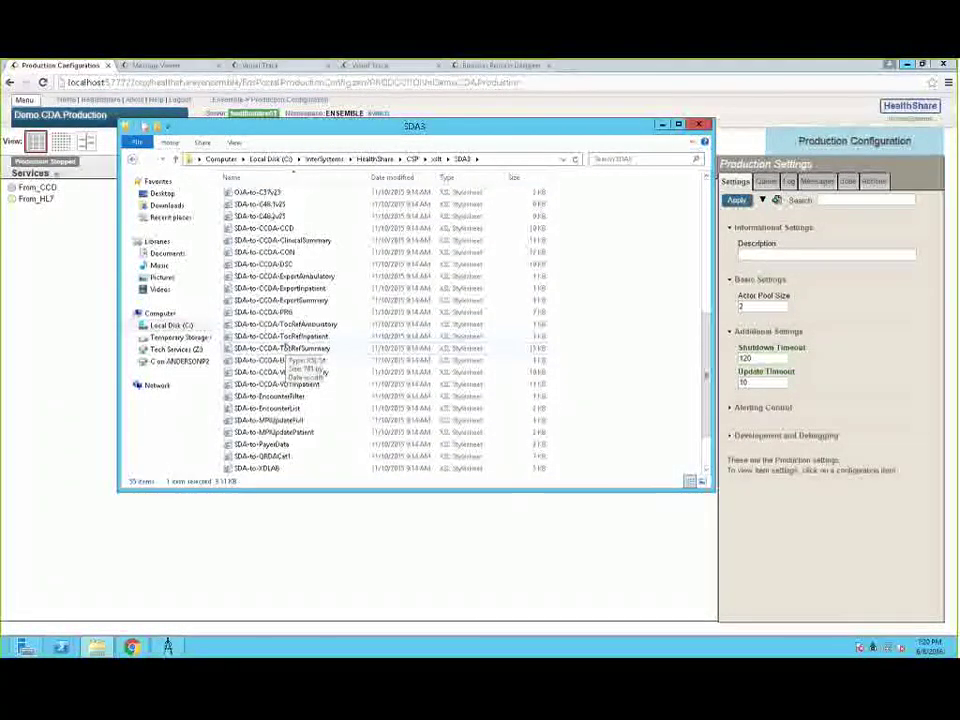
scroll(290, 345, up, 2)
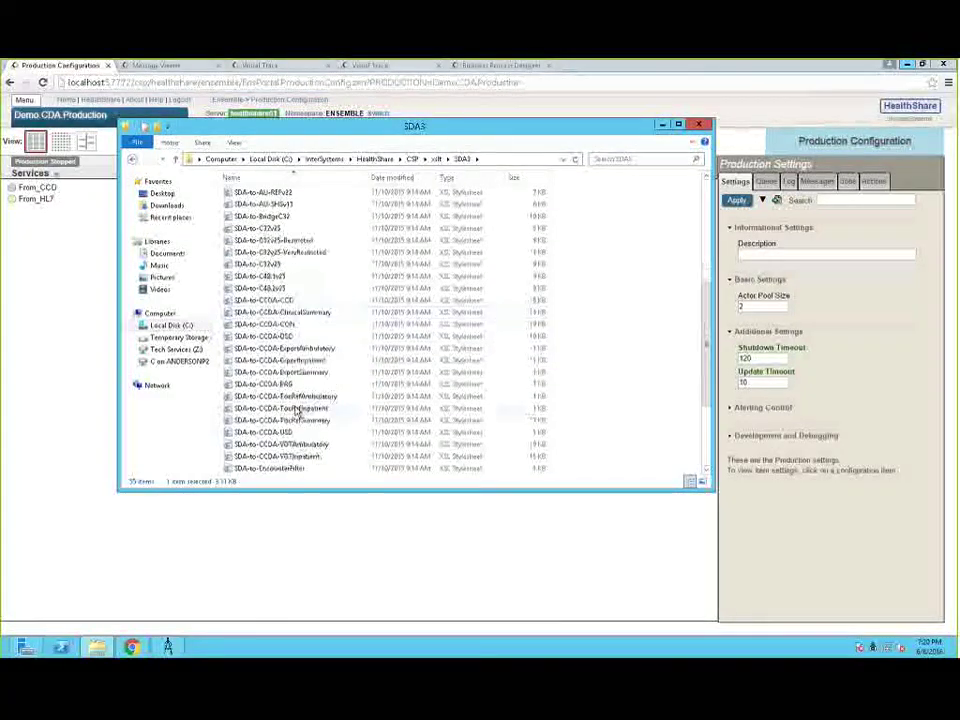
scroll(290, 400, down, 2)
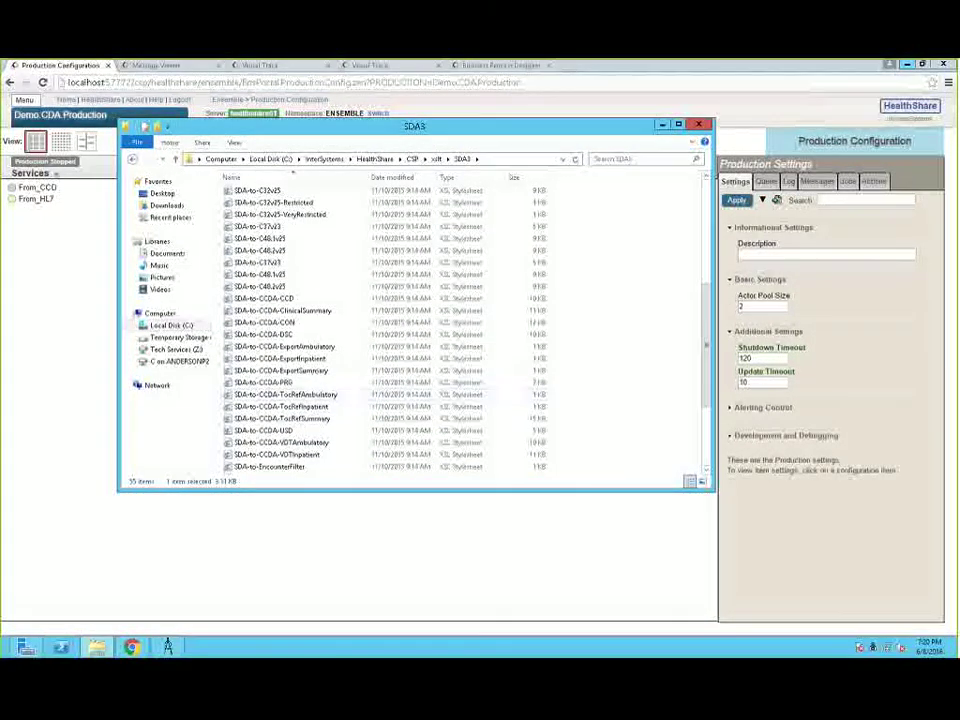
scroll(297, 410, up, 1)
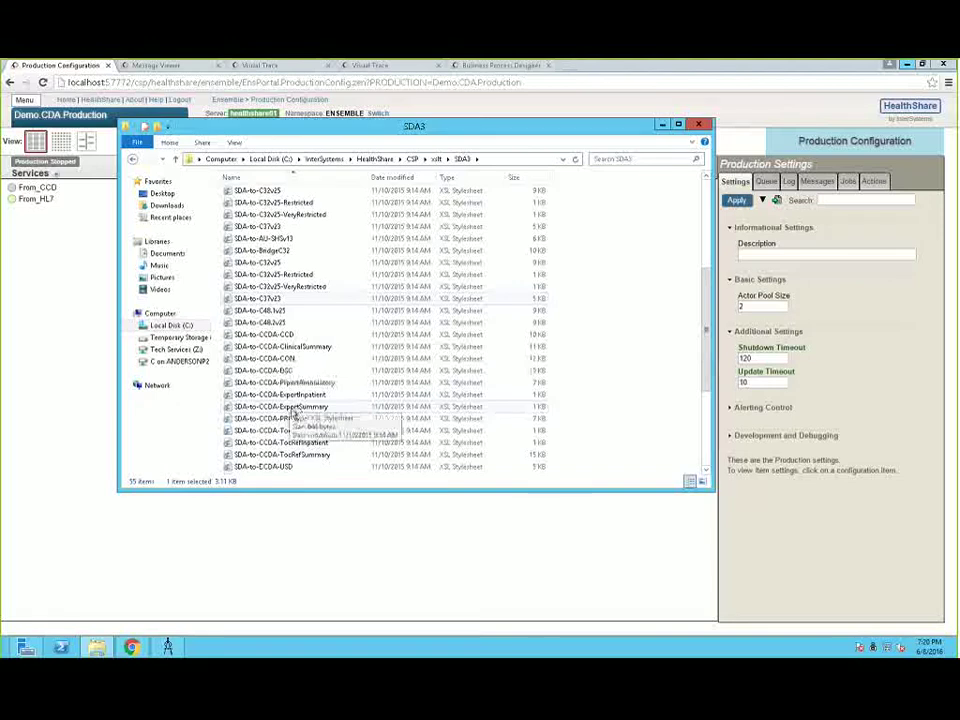
scroll(300, 330, up, 3)
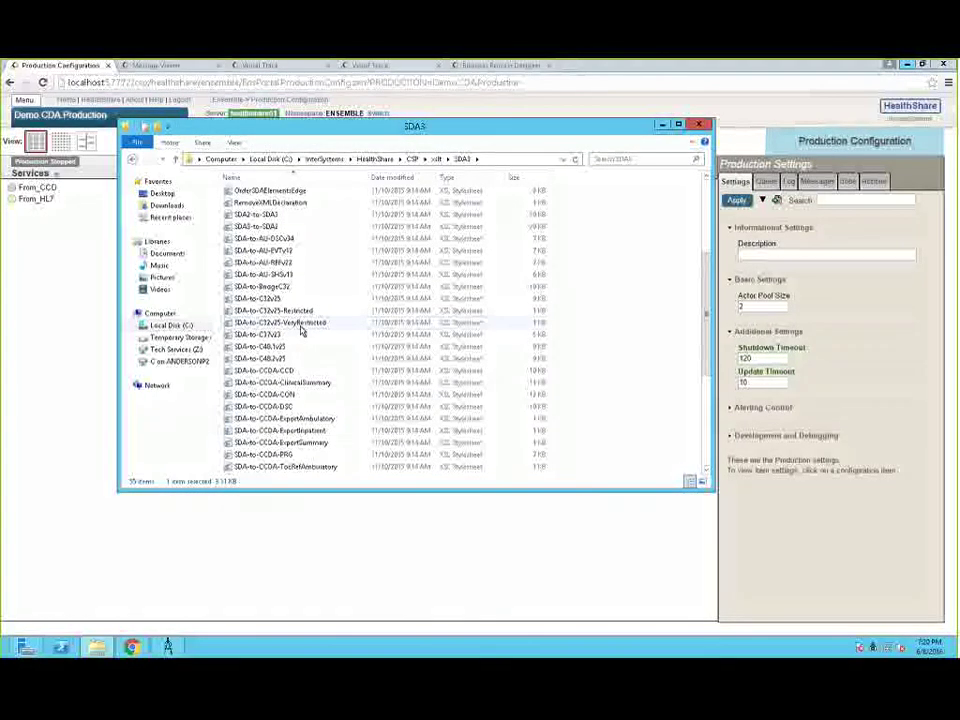
scroll(300, 330, up, 1)
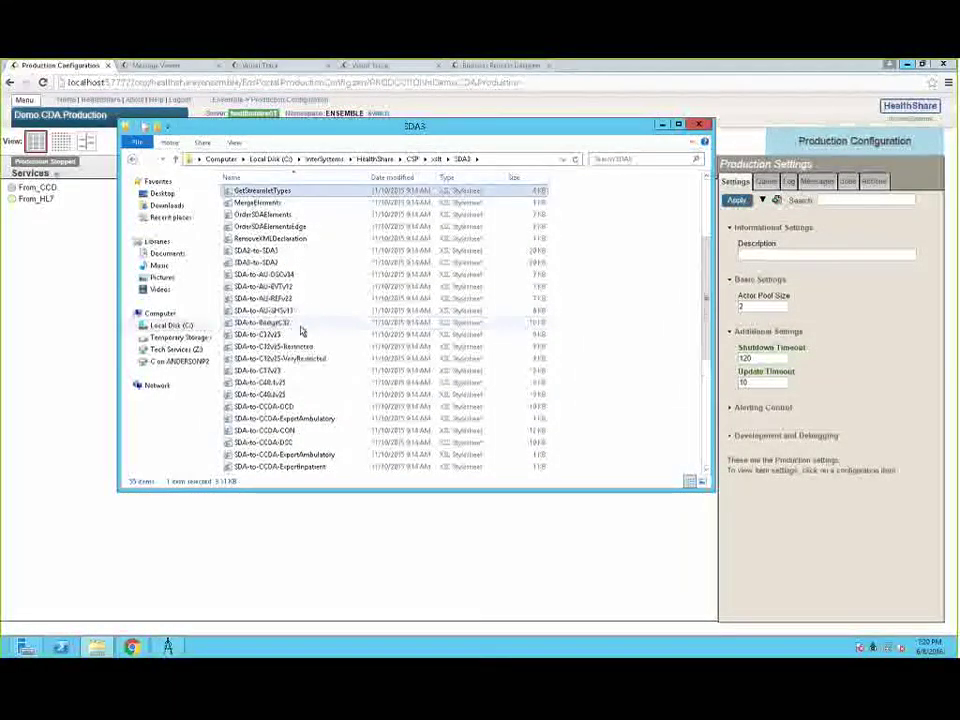
click(662, 127)
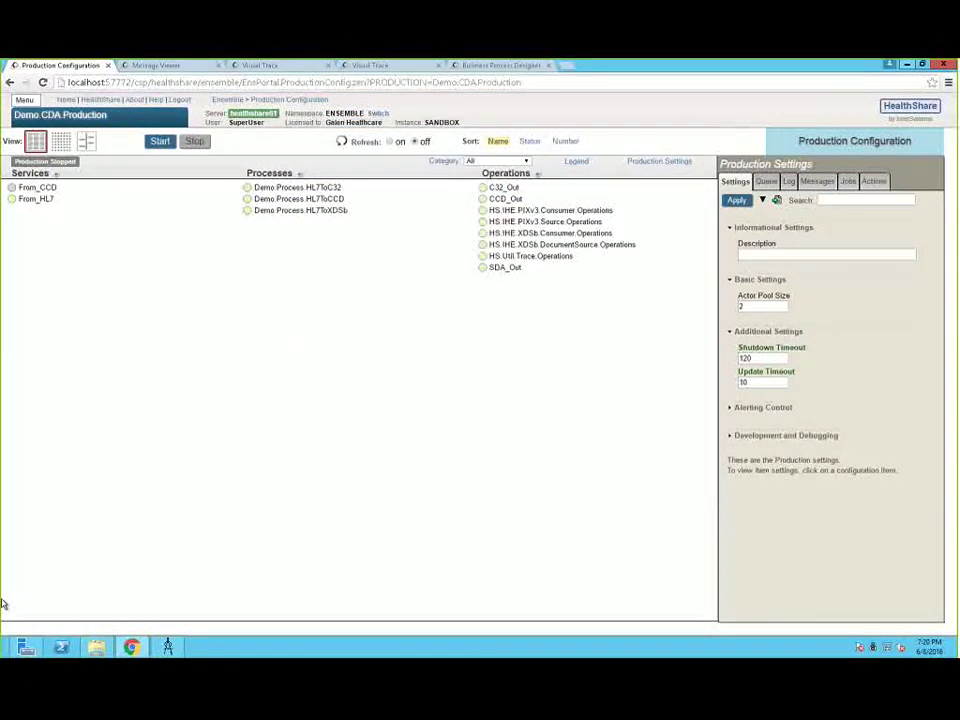
Step: Bring the folder window back, return to the C: drive root, and open the To_CCD output folder
click(96, 647)
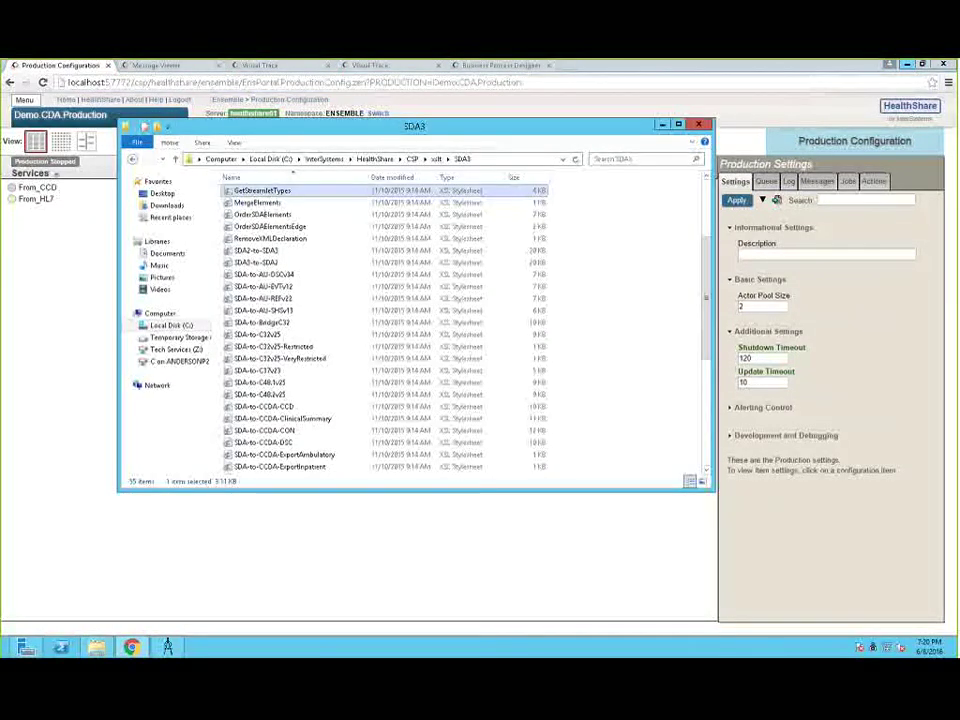
key(BackSpace)
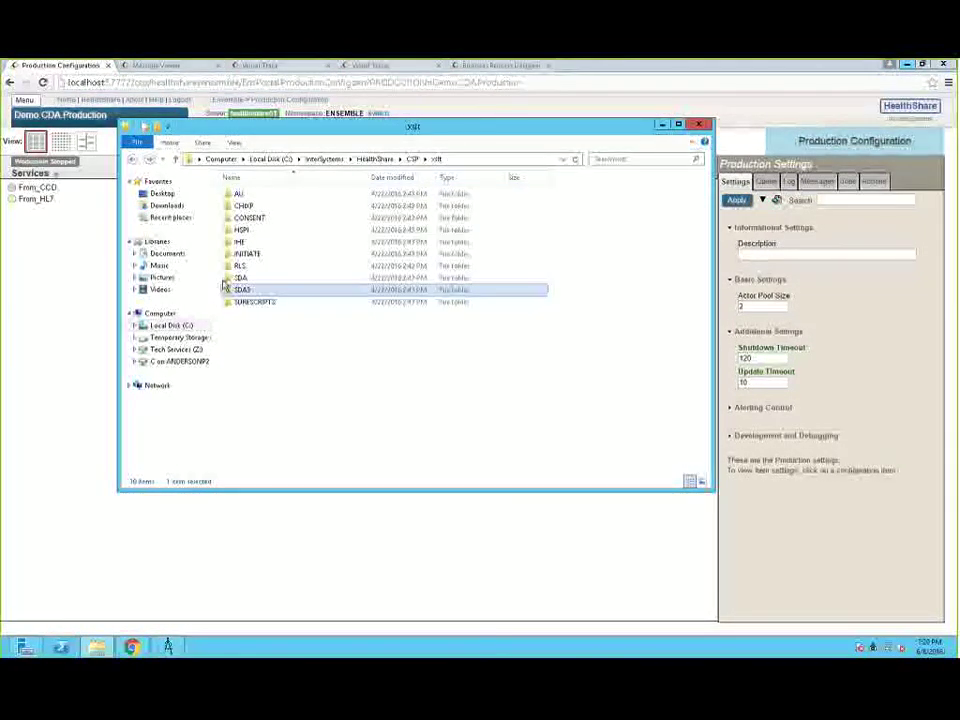
click(132, 161)
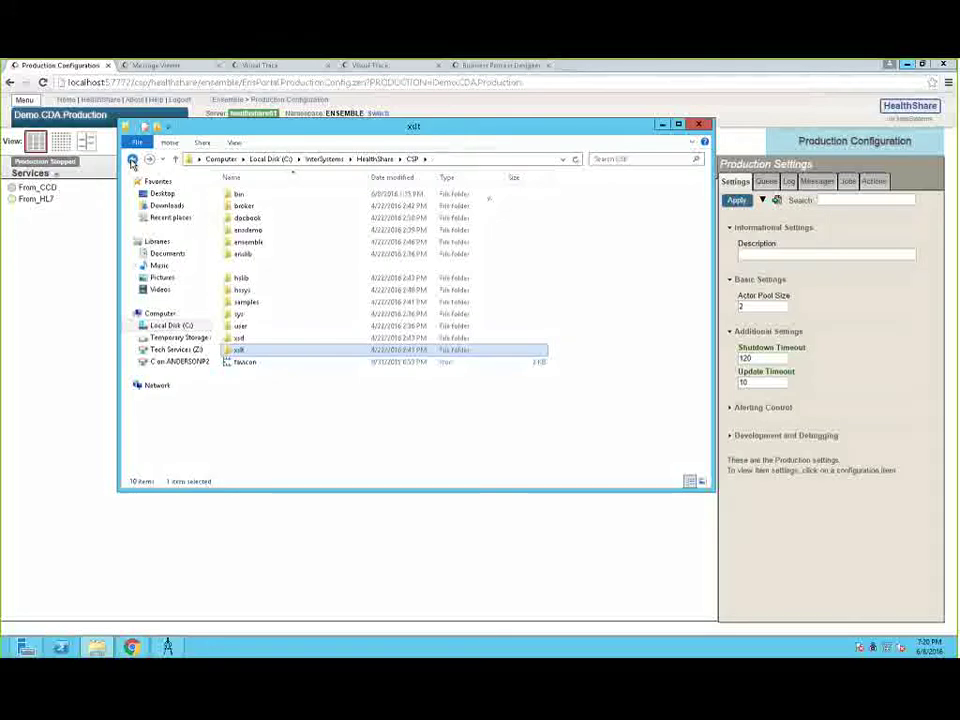
click(132, 161)
click(132, 161)
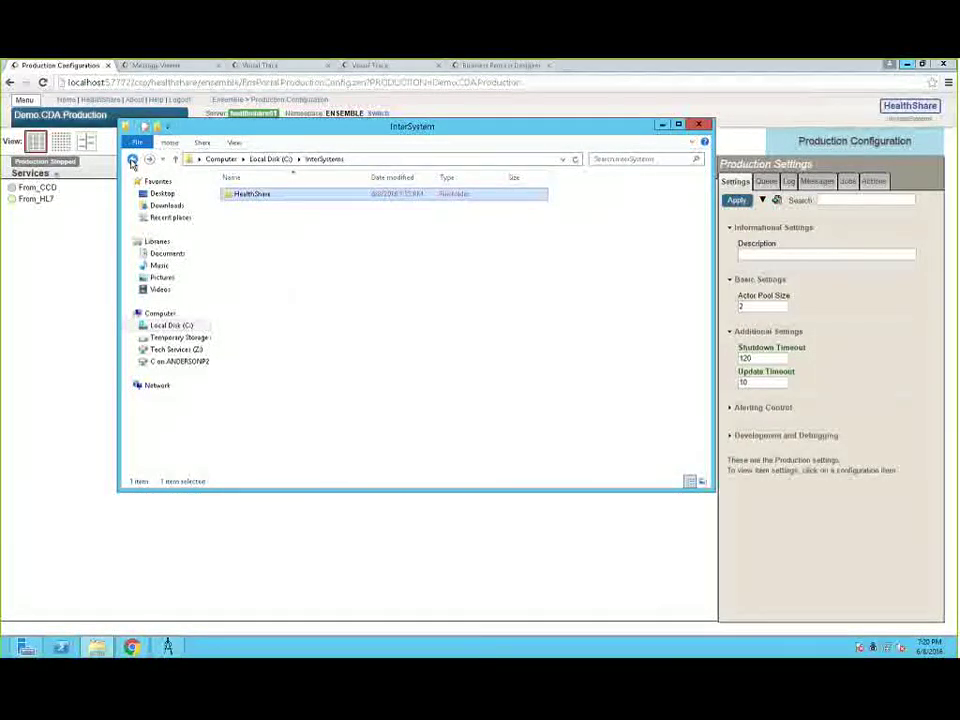
click(132, 161)
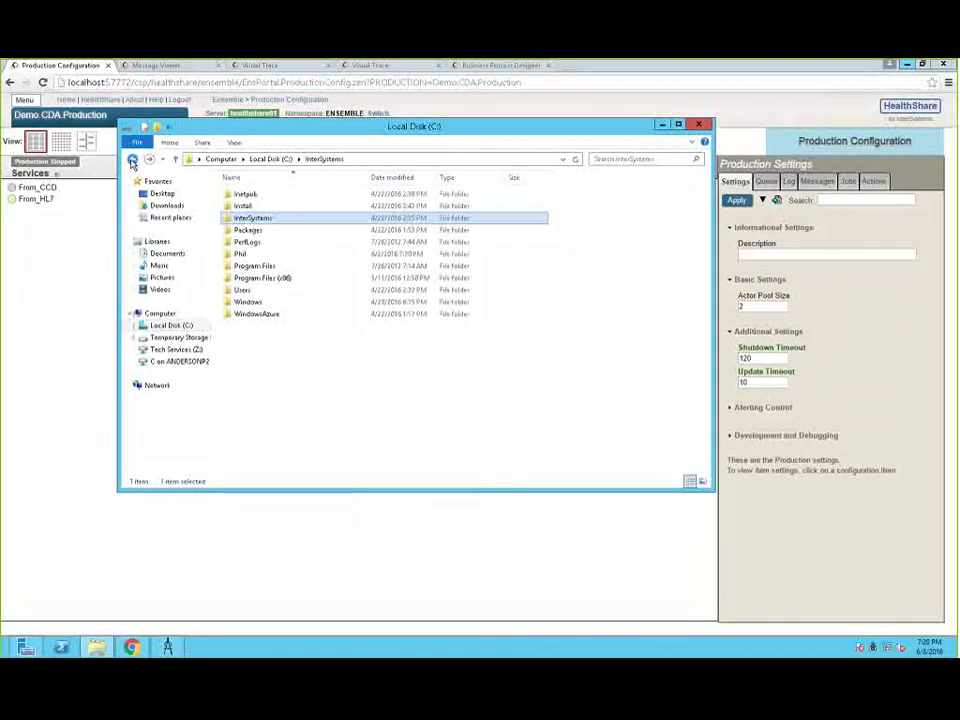
double_click(250, 256)
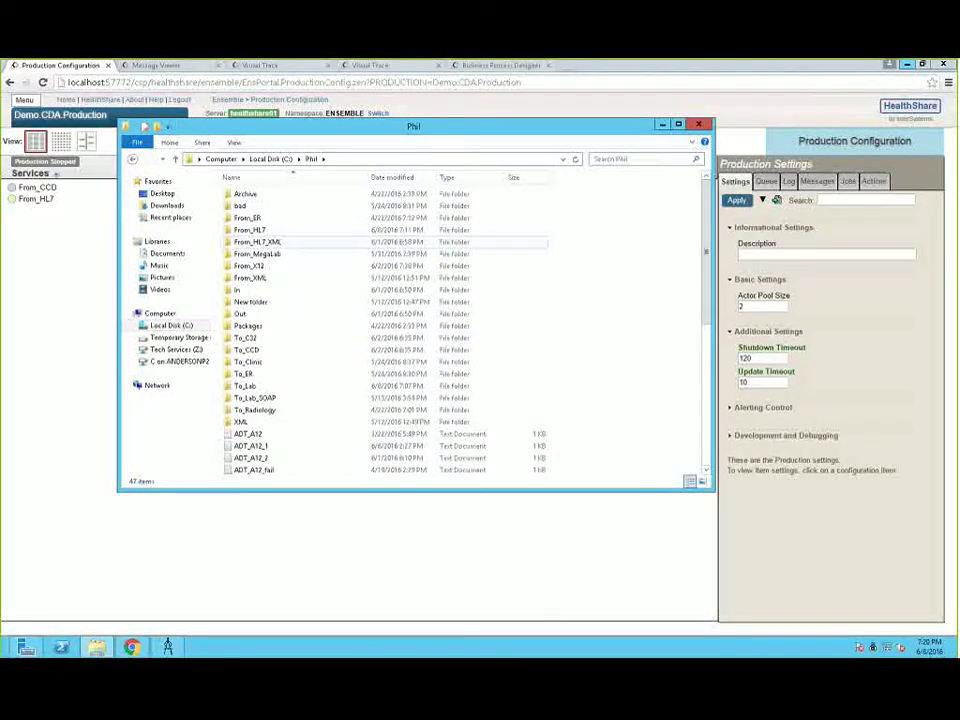
double_click(246, 349)
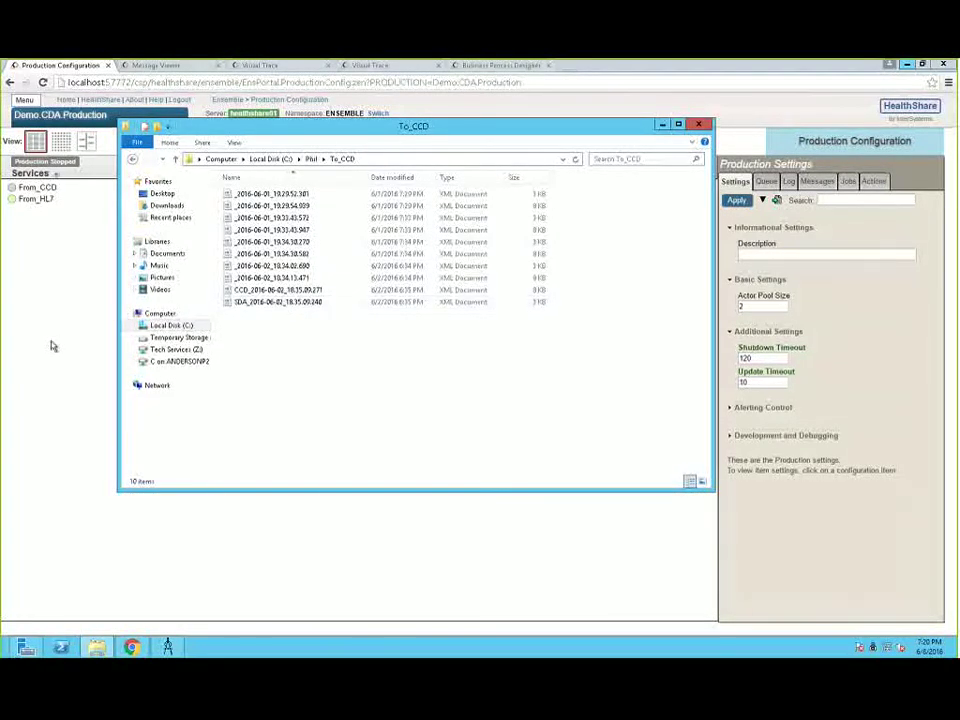
Step: Dismiss the options for the SDA_2016-06-02_18.35.09.240 file and view the ADT_A12 SDA XML in Notepad++
right_click(268, 302)
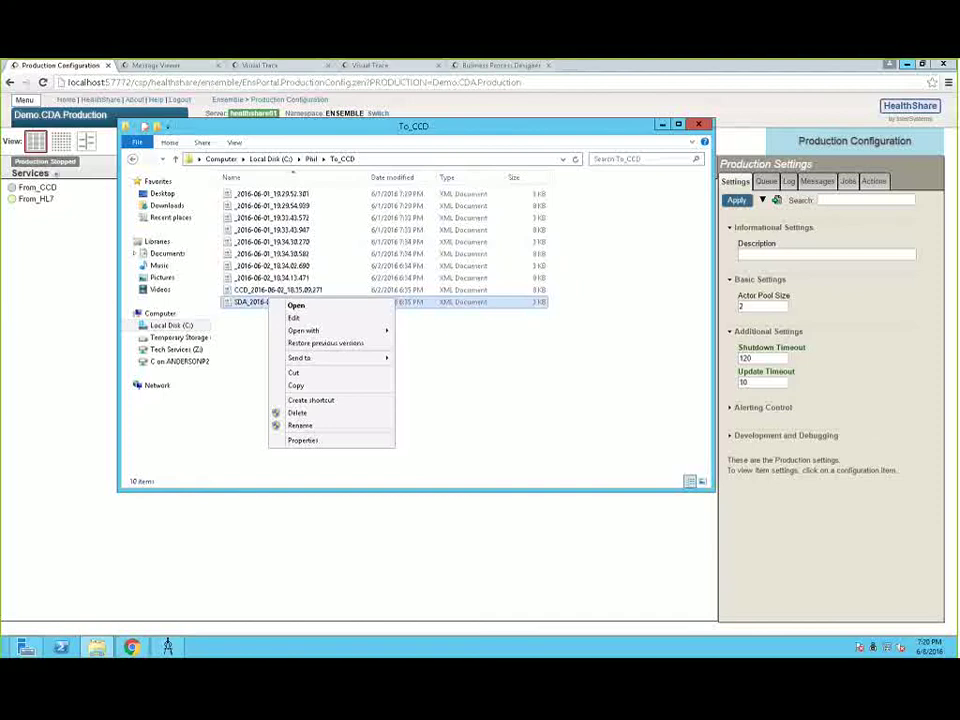
click(37, 316)
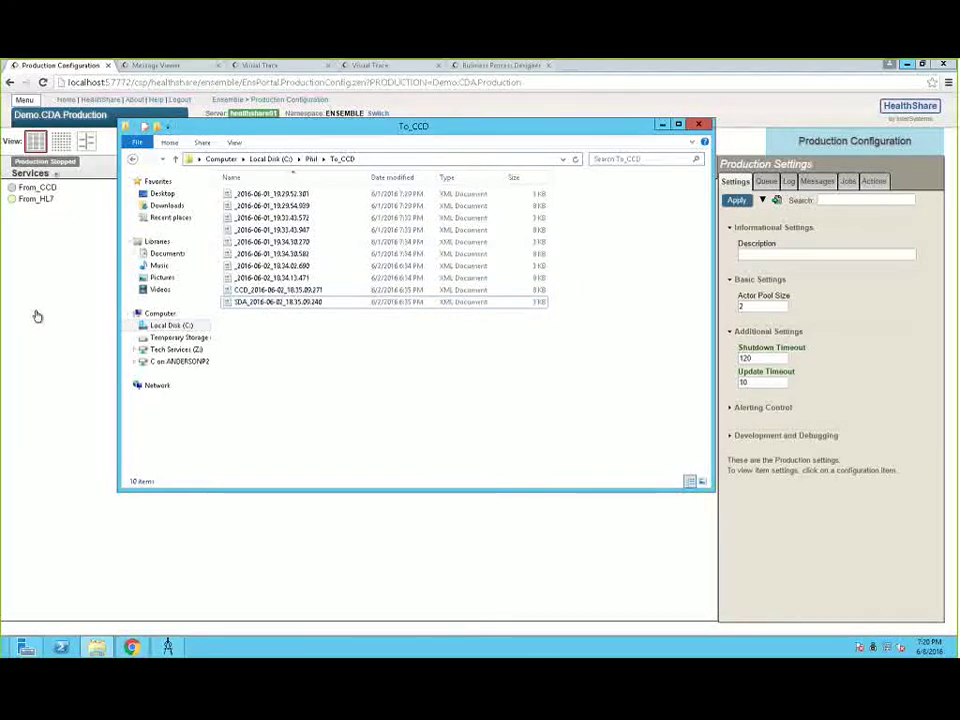
click(168, 646)
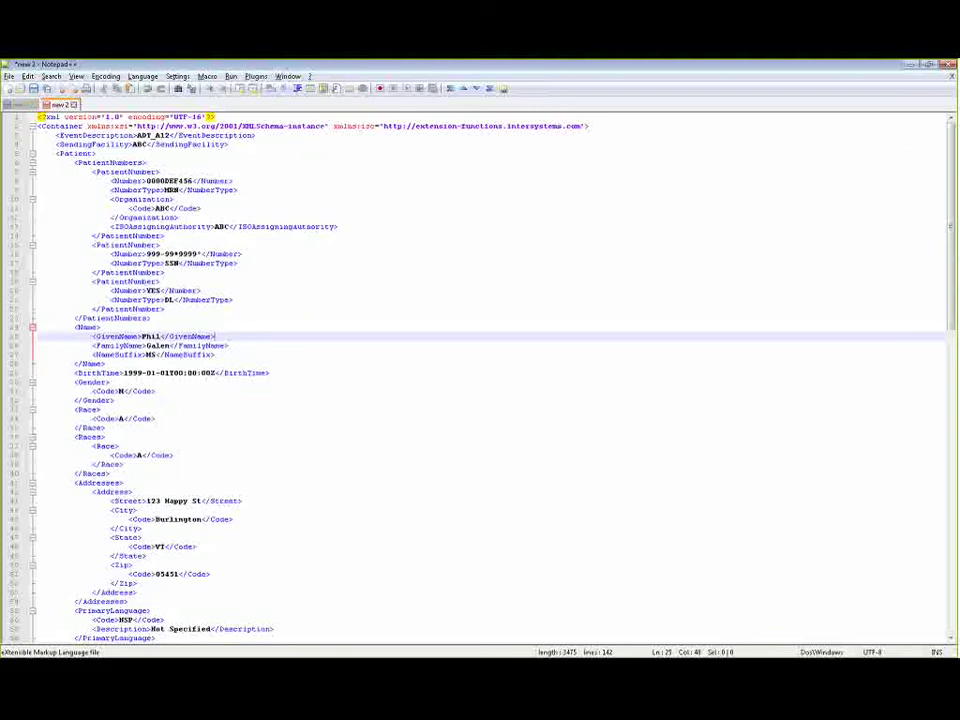
Step: Examine the ADT_A12 SDA XML from the patient numbers and address through the family doctor and encounter clinicians
click(162, 281)
scroll(390, 400, down, 4)
scroll(390, 400, down, 20)
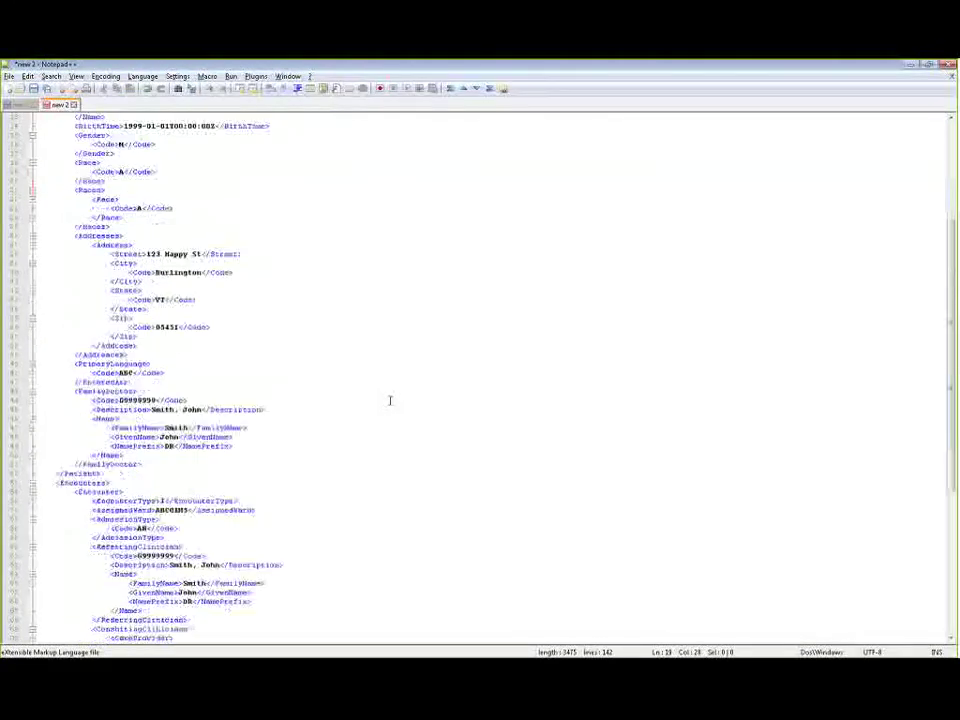
scroll(390, 400, up, 20)
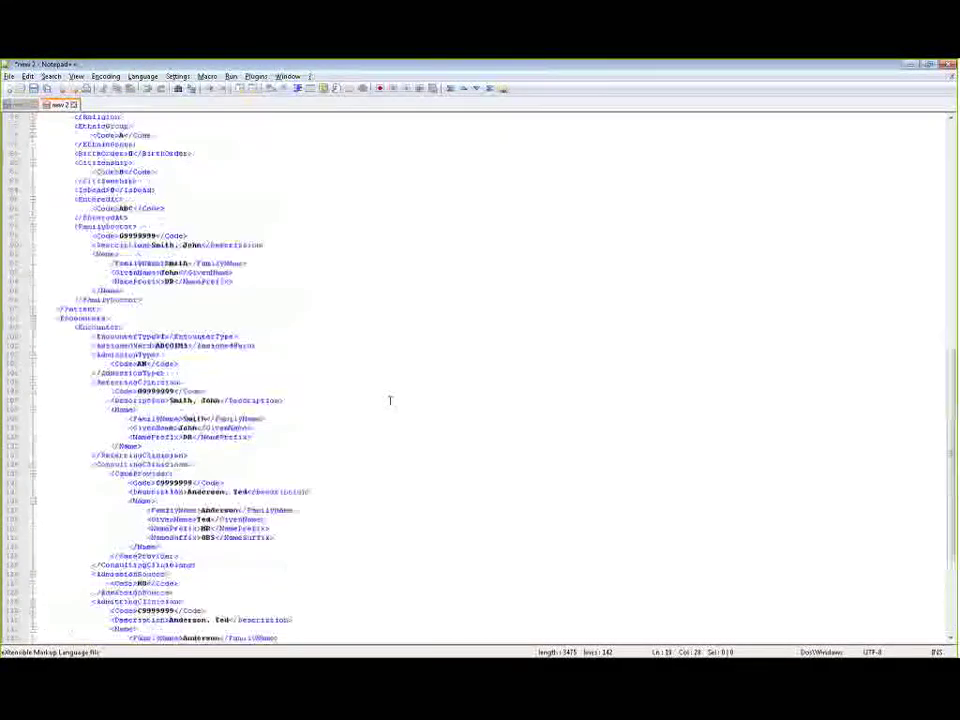
scroll(390, 400, up, 1)
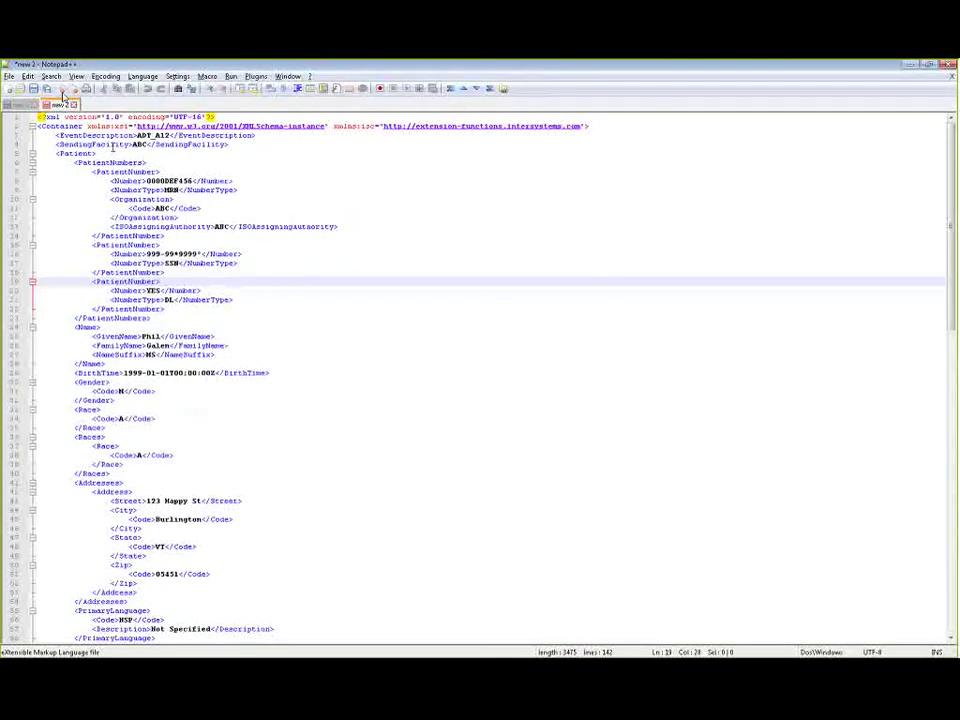
Step: Switch to the CCD document in new 1 and examine its patient header, performers, and the problems, allergies, medications, procedures and encounters sections
click(20, 104)
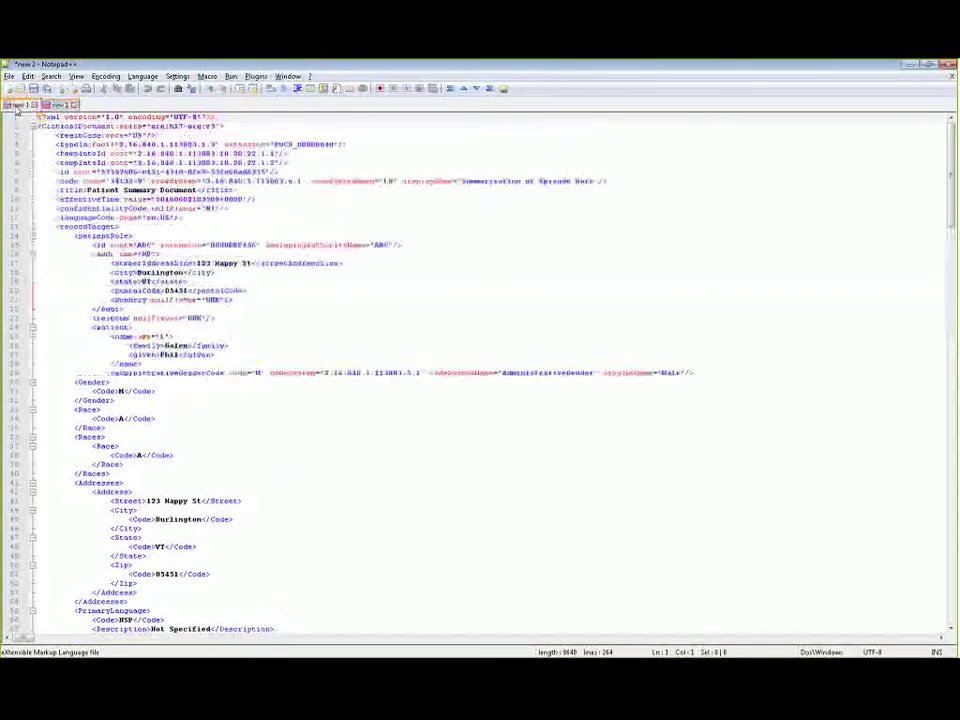
scroll(423, 432, down, 20)
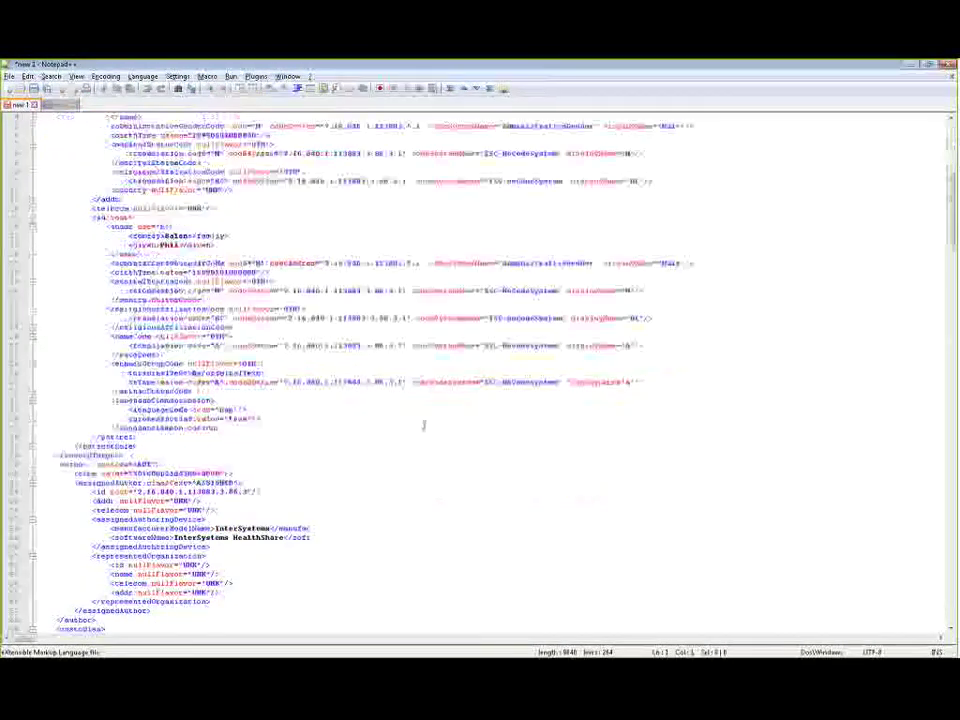
scroll(423, 432, down, 12)
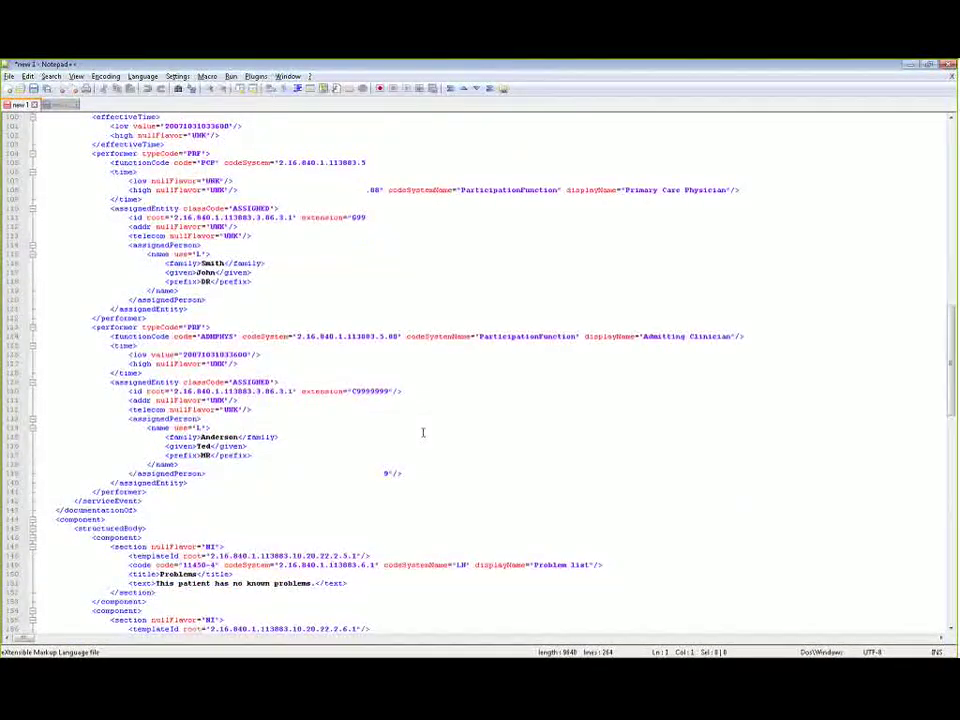
scroll(423, 432, down, 9)
scroll(423, 432, down, 7)
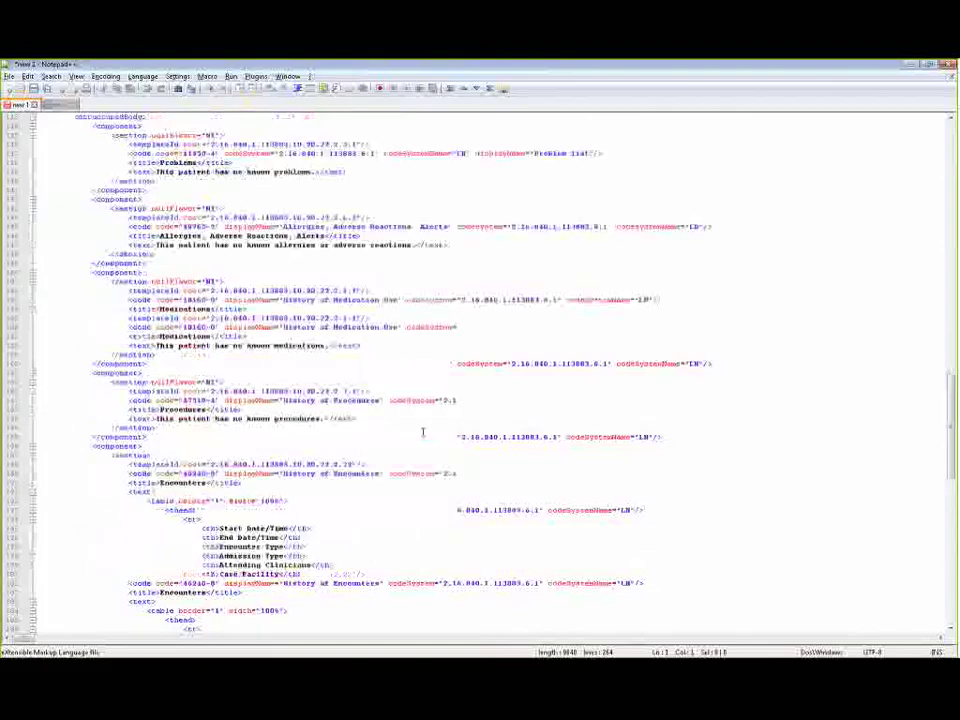
scroll(423, 432, up, 15)
scroll(423, 432, up, 20)
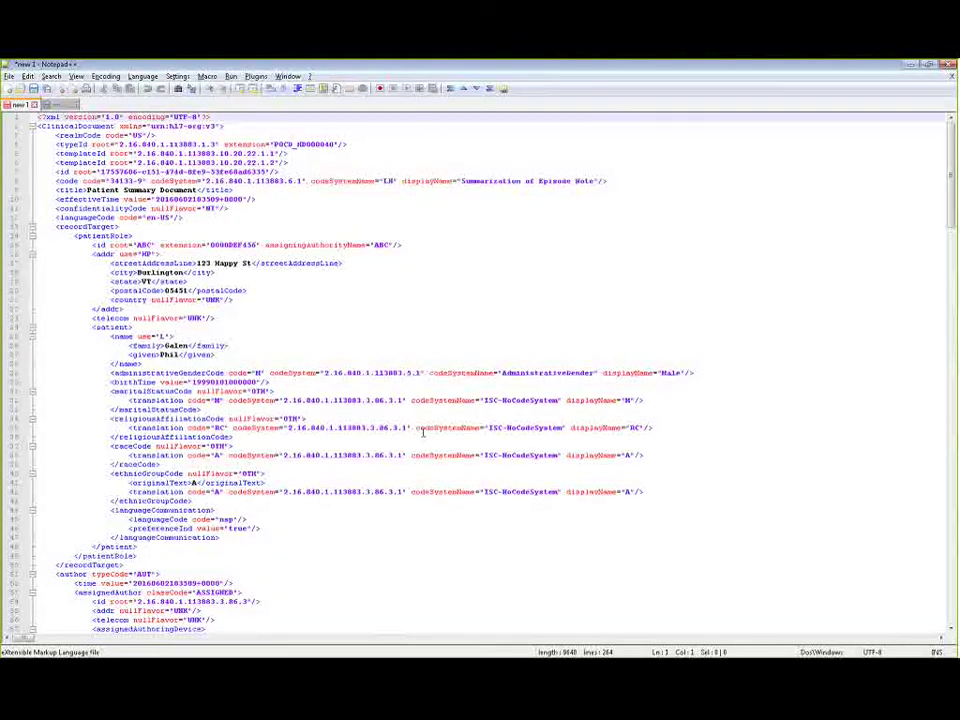
Step: Minimize Notepad++ and close the To_CCD folder window to return to the Demo CDA Production configuration
click(911, 66)
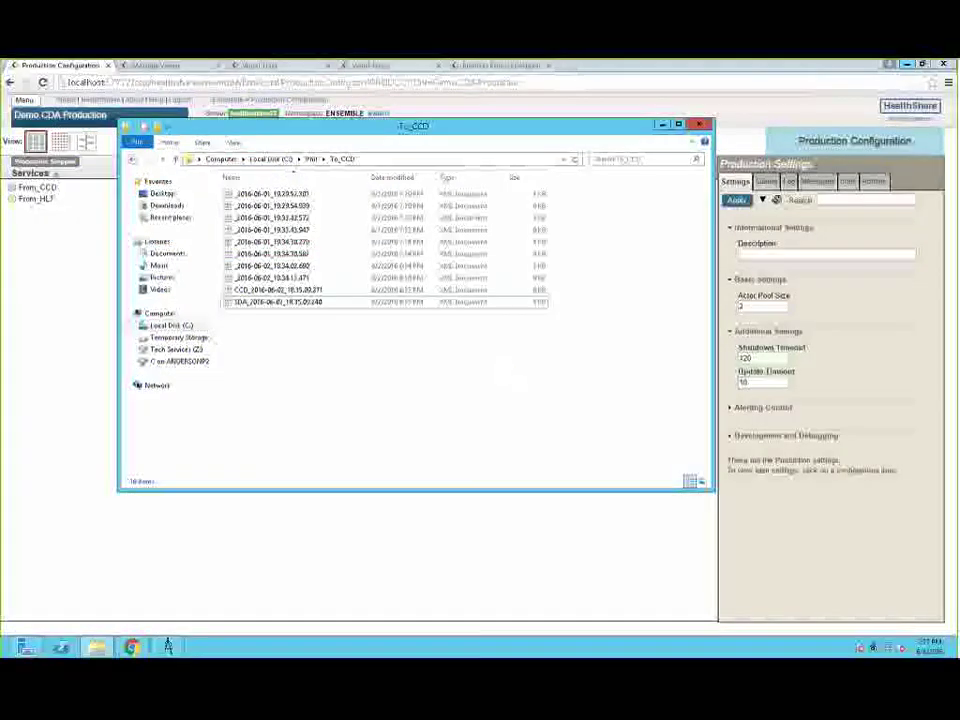
click(700, 126)
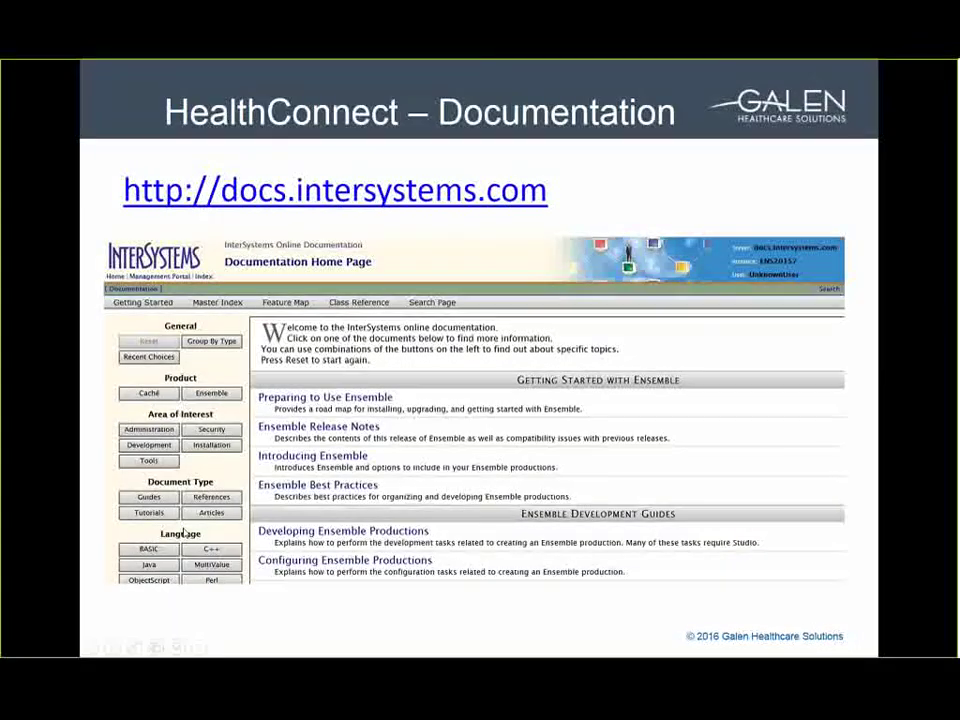
click(293, 475)
click(293, 475)
click(293, 475)
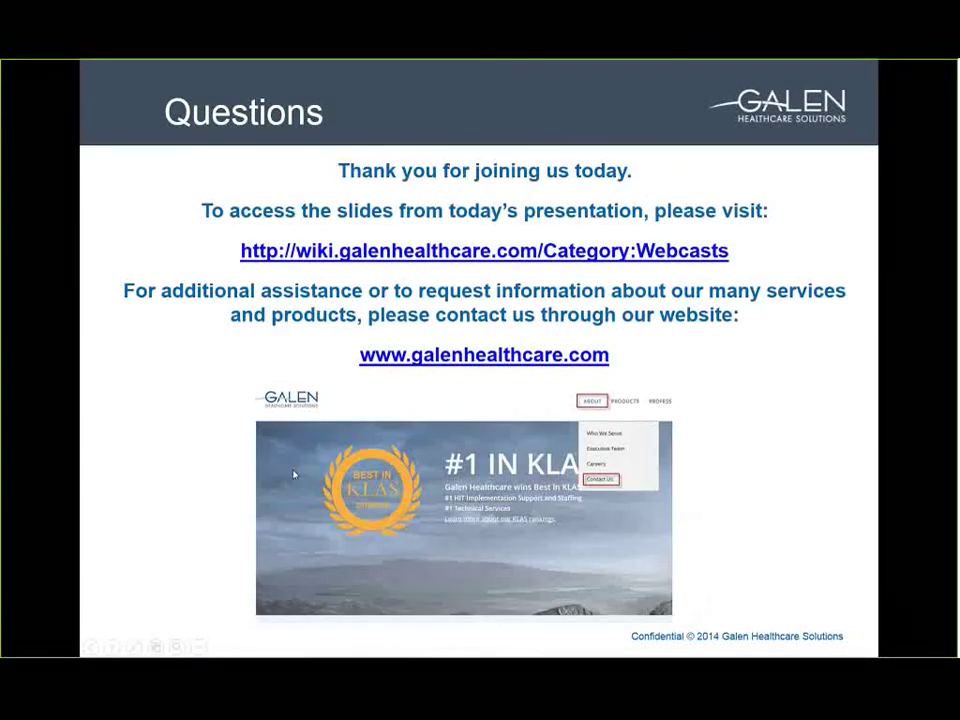
click(293, 475)
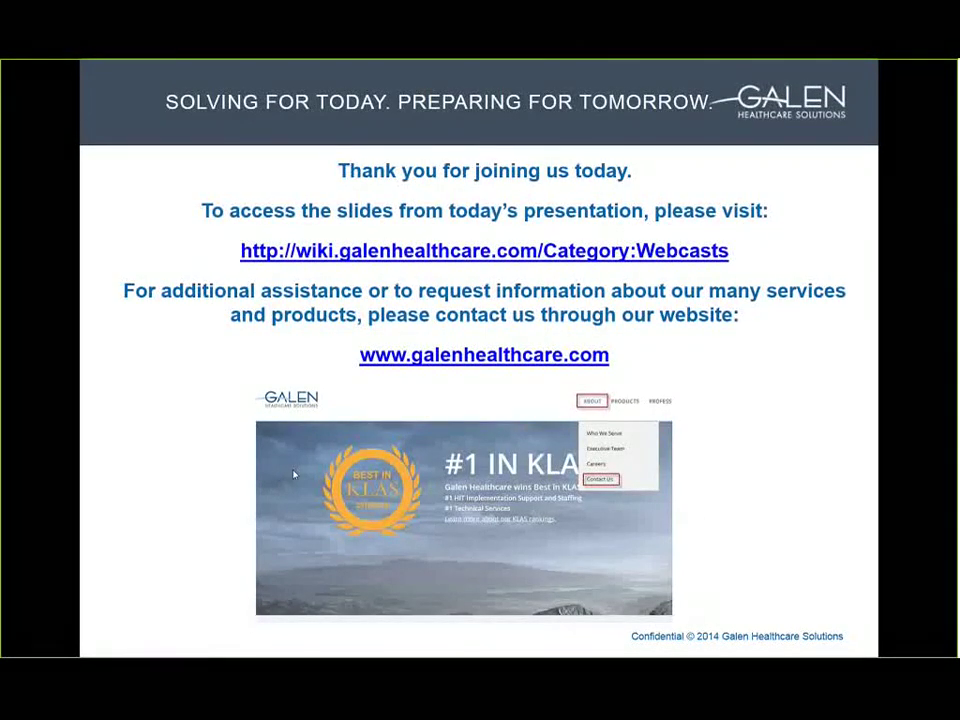